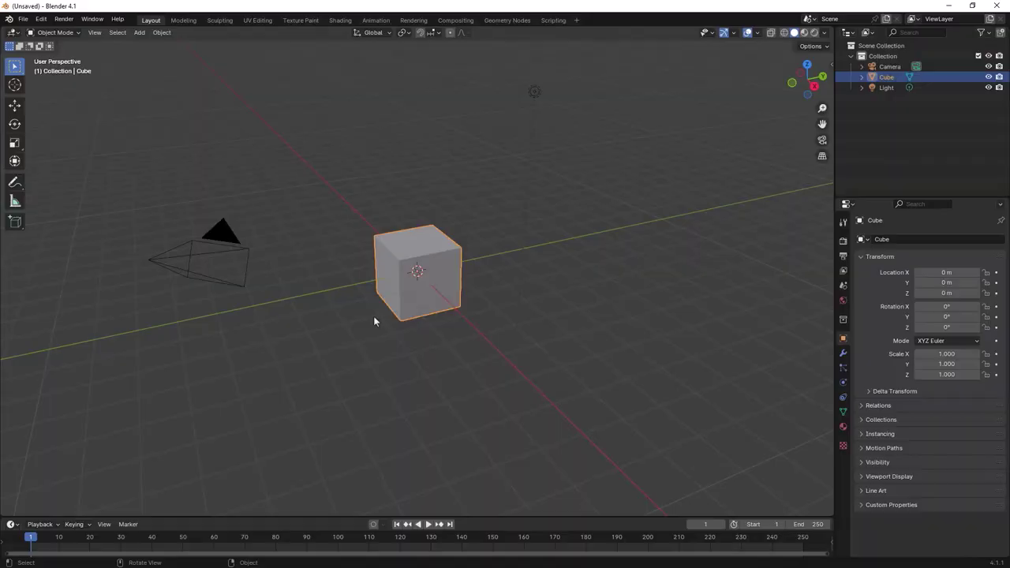
# Step: Zoom and orbit around the default cube, then switch to Top Orthographic view
pyautogui.scroll(2, 436, 289)
pyautogui.scroll(2, 437, 289)
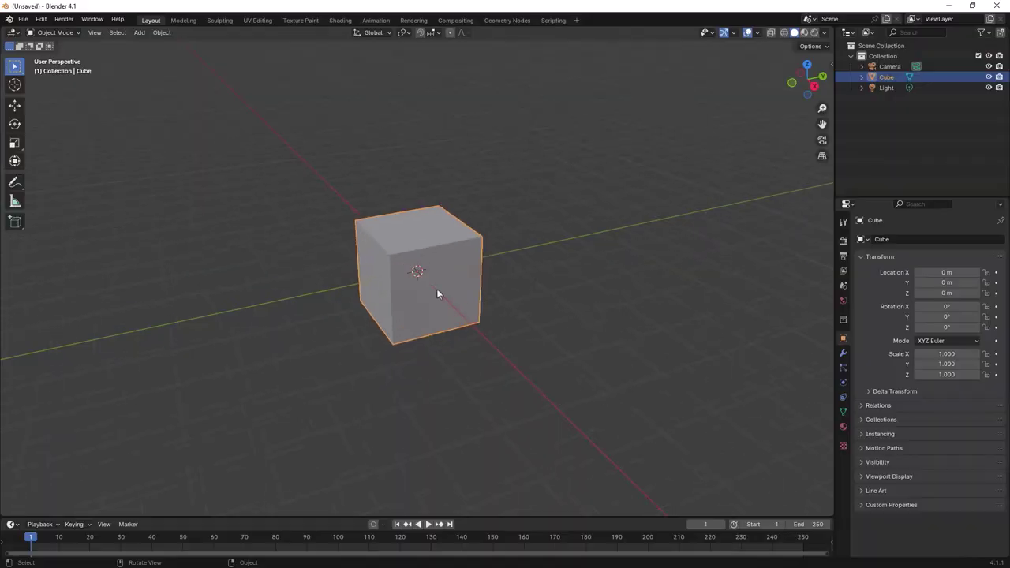
pyautogui.scroll(-2, 437, 294)
pyautogui.moveTo(436, 289)
pyautogui.mouseDown(button='middle')
pyautogui.moveTo(435, 222)
pyautogui.moveTo(429, 254)
pyautogui.mouseUp(button='middle')
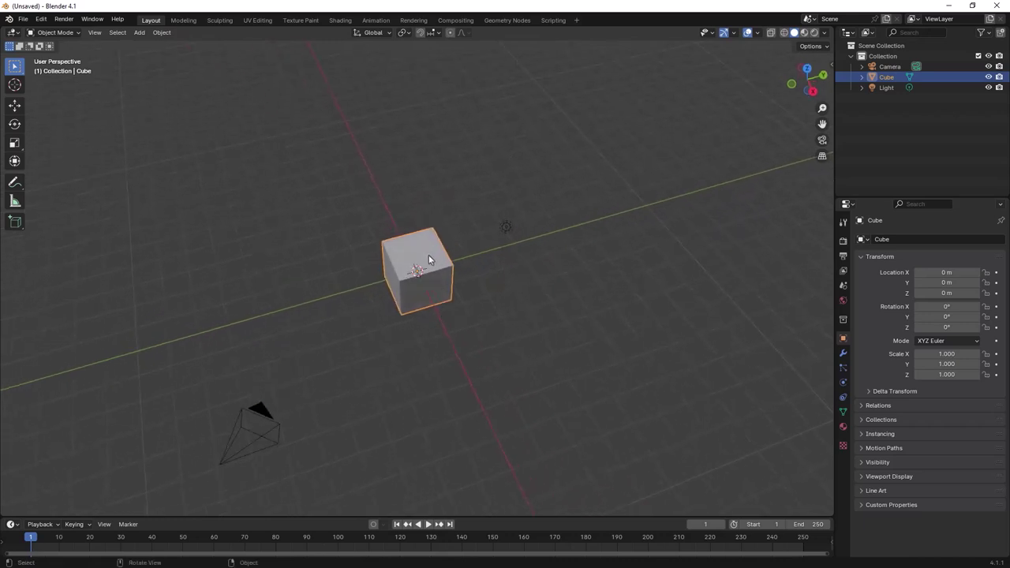
pyautogui.press('KP_7')
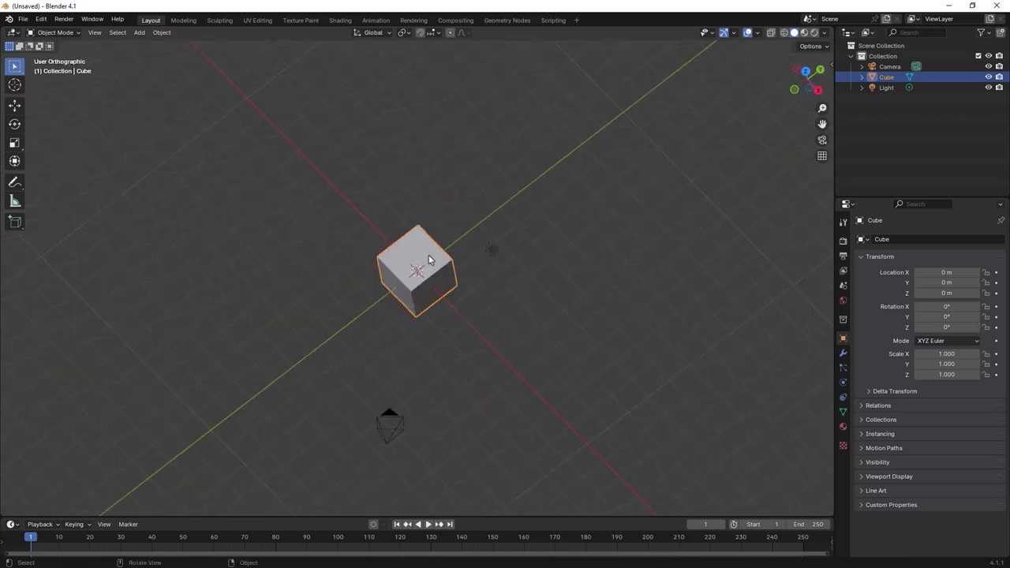
pyautogui.click(18, 185)
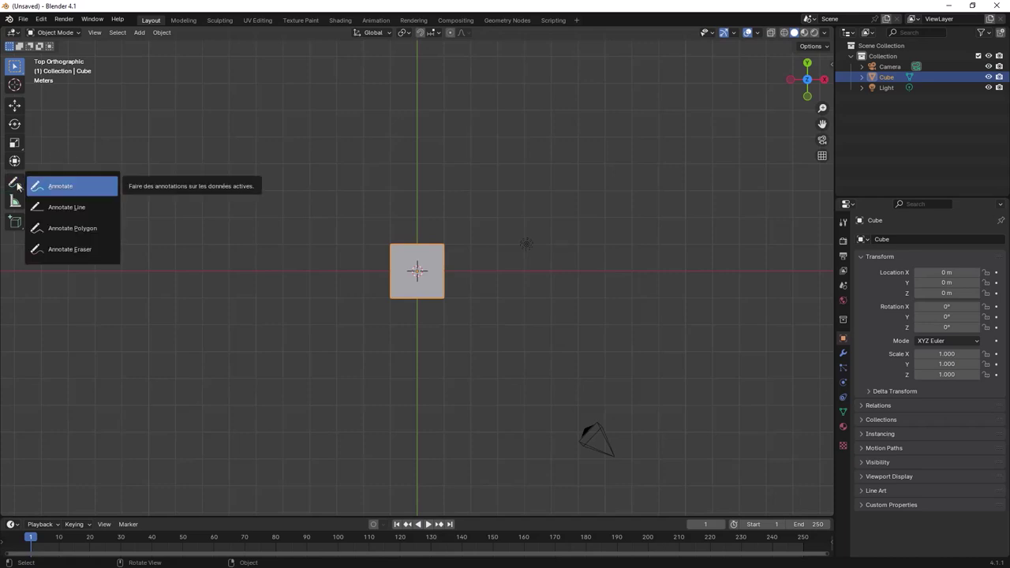
pyautogui.click(63, 189)
pyautogui.moveTo(270, 164)
pyautogui.mouseDown()
pyautogui.moveTo(383, 113)
pyautogui.moveTo(623, 223)
pyautogui.moveTo(590, 450)
pyautogui.moveTo(340, 444)
pyautogui.moveTo(247, 221)
pyautogui.moveTo(276, 158)
pyautogui.mouseUp()
pyautogui.moveTo(326, 119)
pyautogui.mouseDown()
pyautogui.moveTo(386, 109)
pyautogui.moveTo(329, 117)
pyautogui.mouseUp()
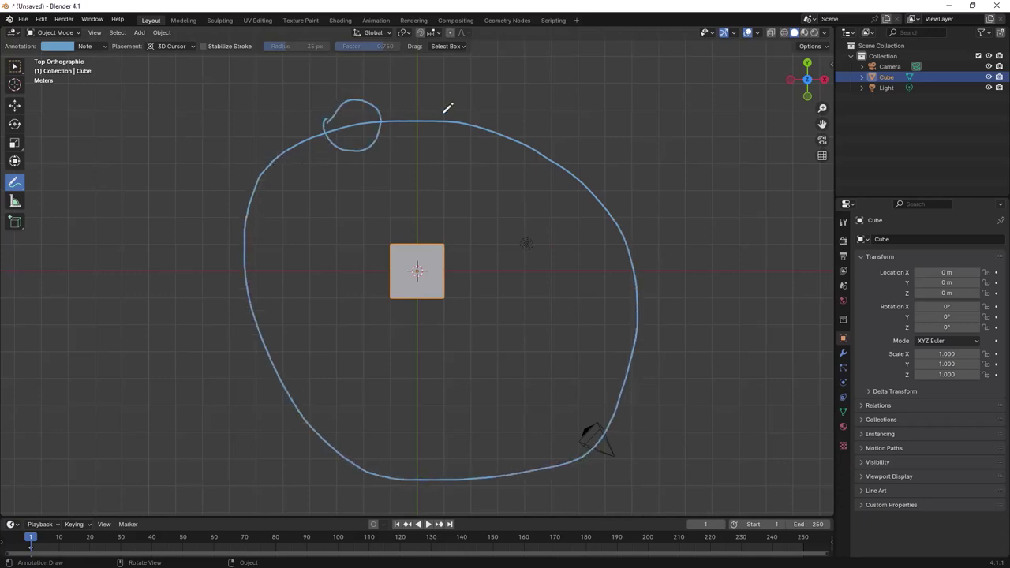
pyautogui.moveTo(437, 133)
pyautogui.mouseDown()
pyautogui.moveTo(501, 81)
pyautogui.moveTo(413, 128)
pyautogui.mouseUp()
pyautogui.moveTo(603, 155)
pyautogui.mouseDown()
pyautogui.moveTo(578, 184)
pyautogui.moveTo(599, 161)
pyautogui.mouseUp()
pyautogui.moveTo(645, 273)
pyautogui.mouseDown()
pyautogui.moveTo(608, 289)
pyautogui.moveTo(638, 272)
pyautogui.mouseUp()
pyautogui.moveTo(629, 352)
pyautogui.mouseDown()
pyautogui.moveTo(626, 382)
pyautogui.moveTo(631, 347)
pyautogui.mouseUp()
pyautogui.moveTo(587, 426)
pyautogui.mouseDown()
pyautogui.moveTo(584, 476)
pyautogui.moveTo(568, 433)
pyautogui.mouseUp()
pyautogui.moveTo(482, 447)
pyautogui.mouseDown()
pyautogui.moveTo(489, 489)
pyautogui.moveTo(467, 446)
pyautogui.mouseUp()
pyautogui.moveTo(326, 441)
pyautogui.mouseDown()
pyautogui.moveTo(379, 446)
pyautogui.moveTo(331, 432)
pyautogui.mouseUp()
pyautogui.moveTo(281, 344)
pyautogui.mouseDown()
pyautogui.moveTo(292, 387)
pyautogui.moveTo(298, 359)
pyautogui.mouseUp()
pyautogui.moveTo(271, 303); pyautogui.dragTo(272, 276)
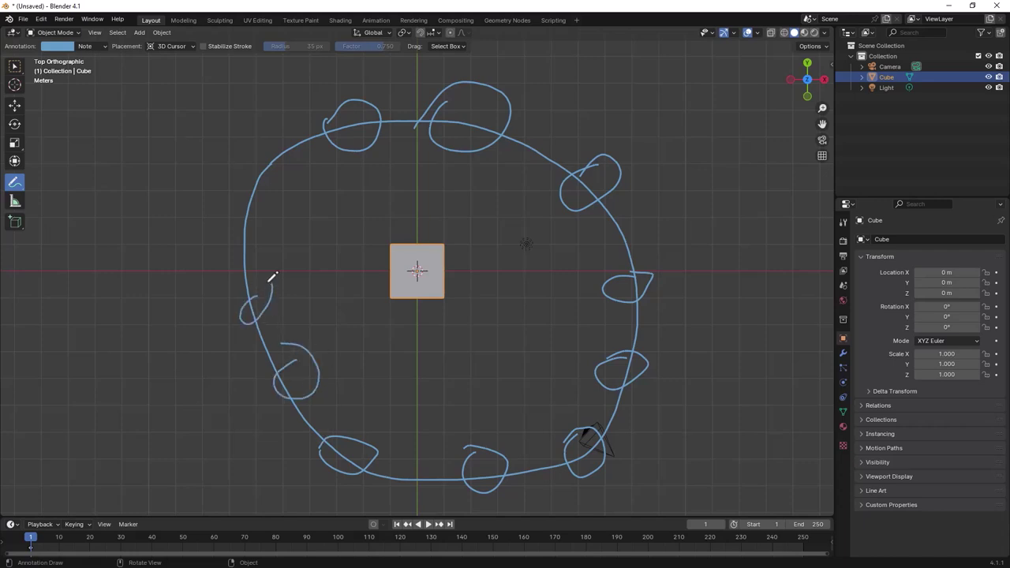
pyautogui.moveTo(255, 195)
pyautogui.keyDown('ctrl'); pyautogui.mouseDown()
pyautogui.moveTo(401, 90)
pyautogui.moveTo(329, 169)
pyautogui.moveTo(443, 107)
pyautogui.moveTo(476, 108)
pyautogui.moveTo(579, 168)
pyautogui.moveTo(651, 273)
pyautogui.moveTo(582, 426)
pyautogui.moveTo(481, 466)
pyautogui.moveTo(376, 450)
pyautogui.moveTo(262, 331)
pyautogui.moveTo(287, 187)
pyautogui.mouseUp(); pyautogui.keyUp('ctrl')
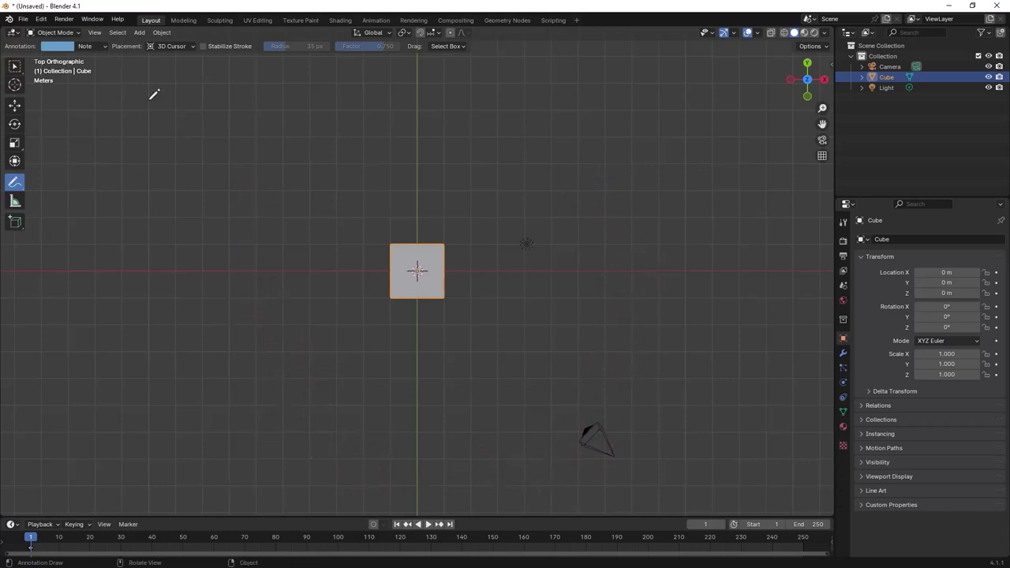
# Step: Return to the select tool, orbit back to perspective, and add a Bézier circle
pyautogui.click(14, 67)
pyautogui.moveTo(422, 323); pyautogui.dragTo(440, 251, button='middle')
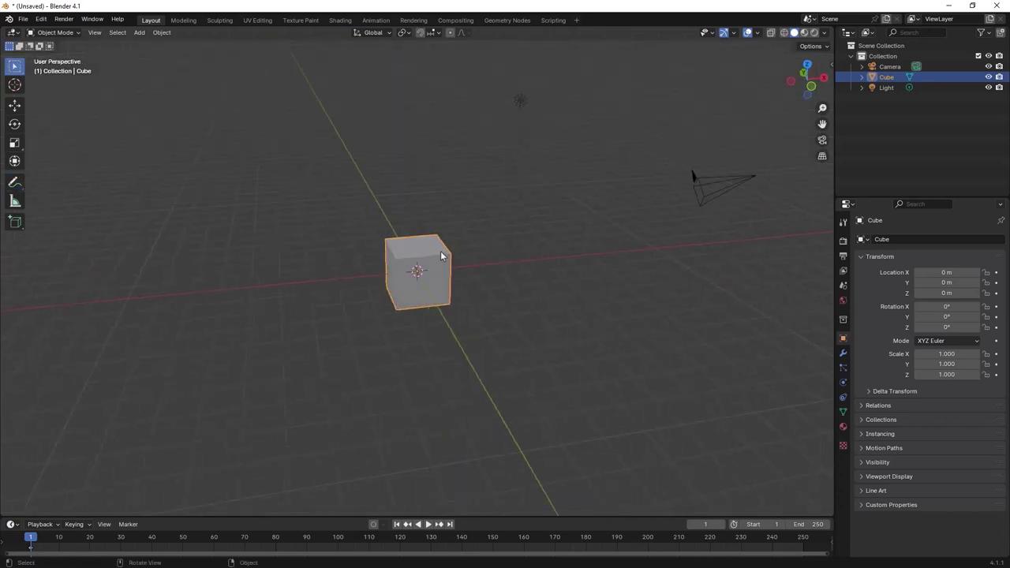
pyautogui.scroll(-4, 429, 266)
pyautogui.scroll(4, 429, 267)
pyautogui.hotkey('shift', 'a')
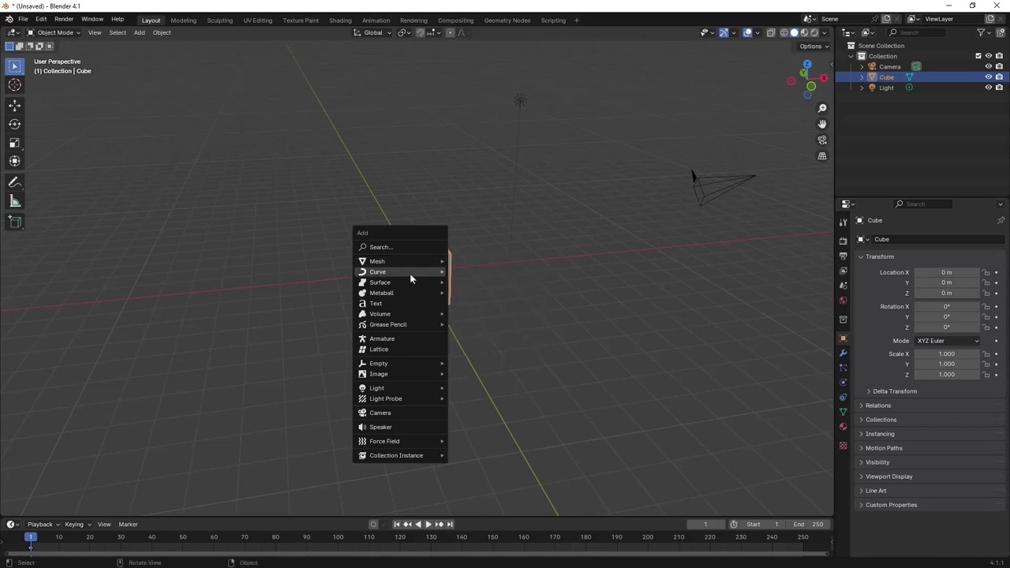
pyautogui.click(474, 281)
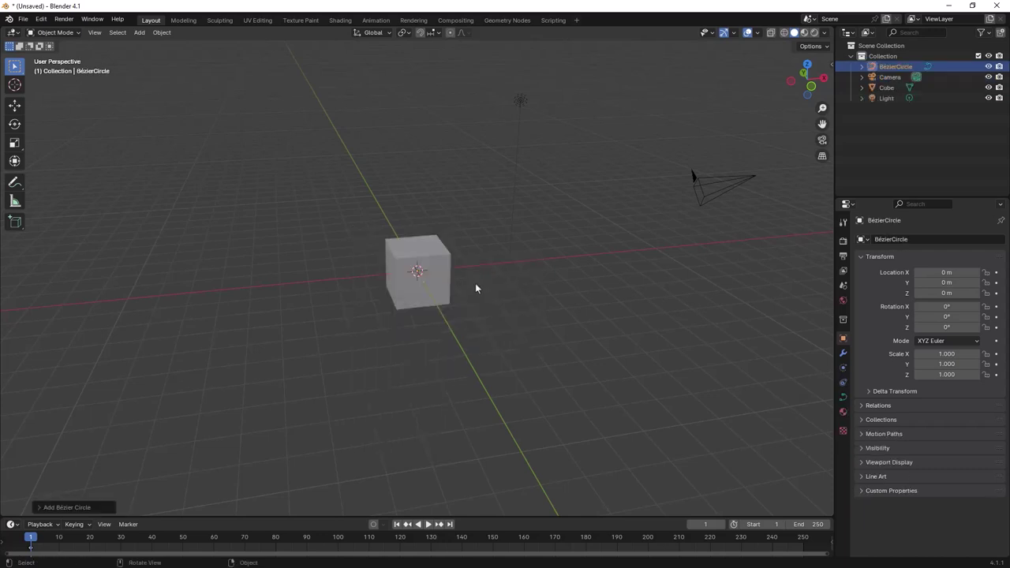
# Step: Scale the Bézier circle up to 13.281 around the cube, then select the cube
pyautogui.press('s')
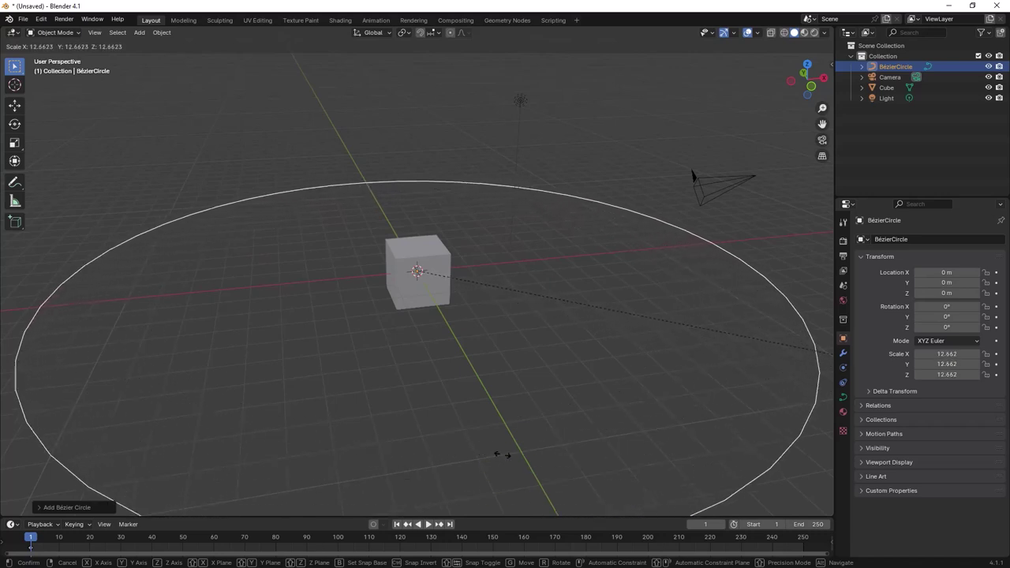
pyautogui.click(539, 455)
pyautogui.scroll(-4, 488, 289)
pyautogui.moveTo(487, 289); pyautogui.dragTo(468, 297, button='middle')
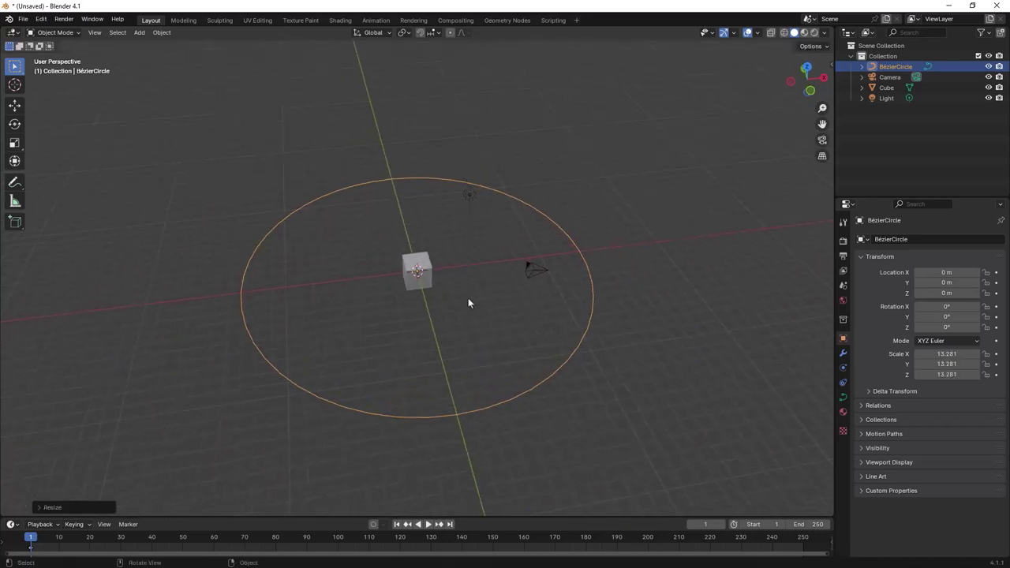
pyautogui.scroll(3, 437, 268)
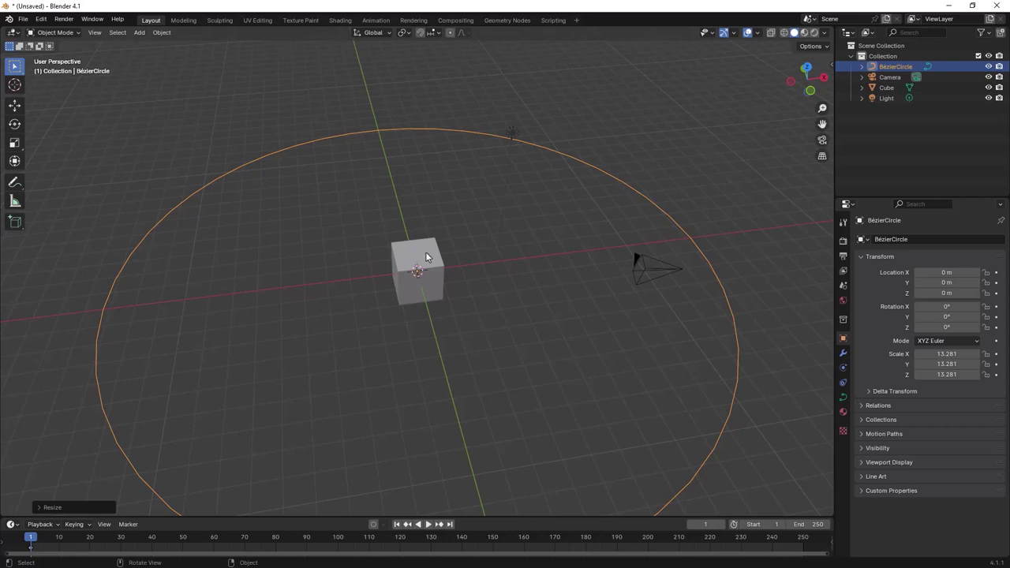
pyautogui.click(425, 253)
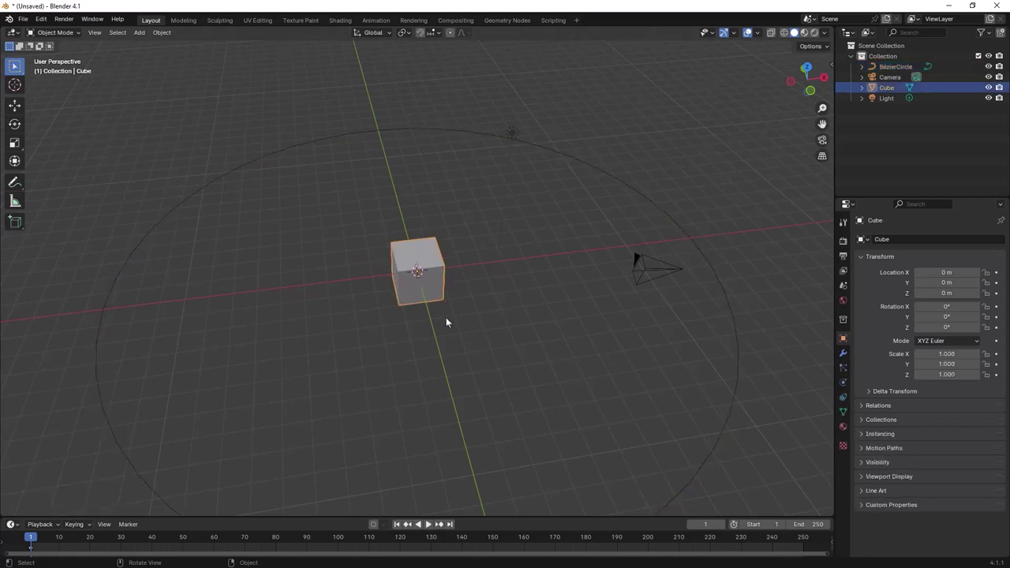
# Step: Add an Array modifier to the cube in the Modifier properties
pyautogui.click(842, 352)
pyautogui.moveTo(833, 289); pyautogui.dragTo(683, 284)
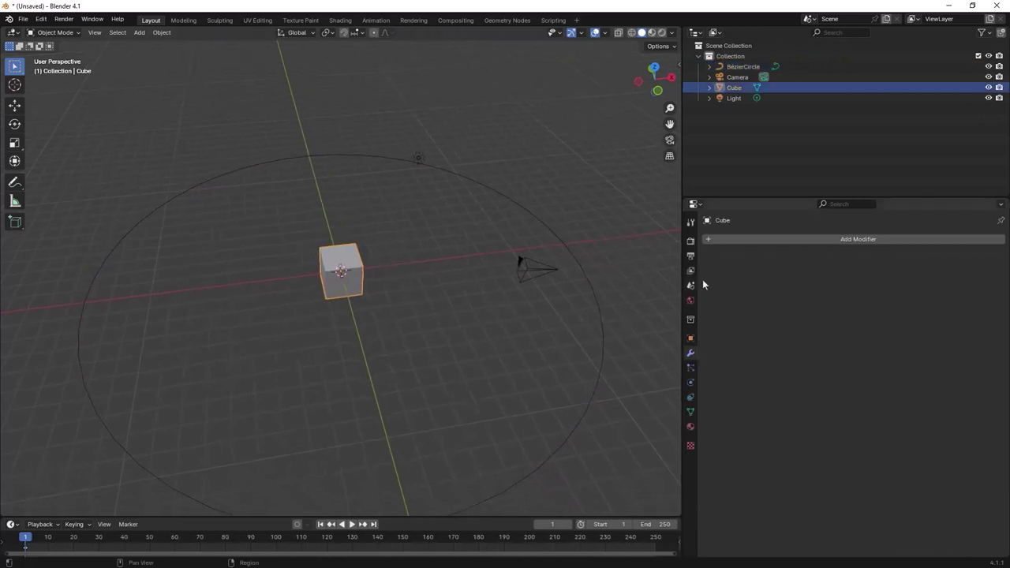
pyautogui.click(803, 240)
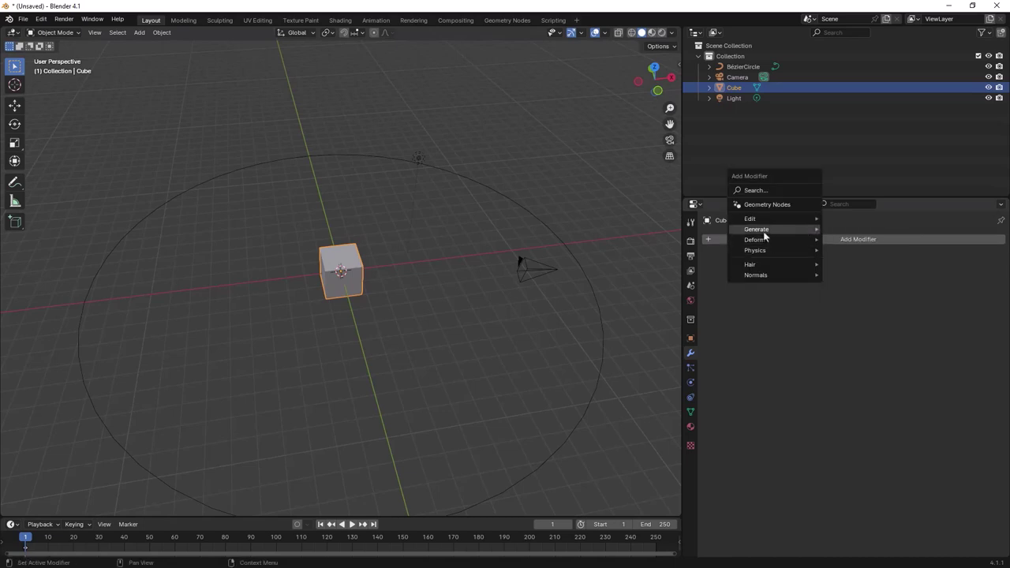
pyautogui.moveTo(755, 229)
pyautogui.click(845, 229)
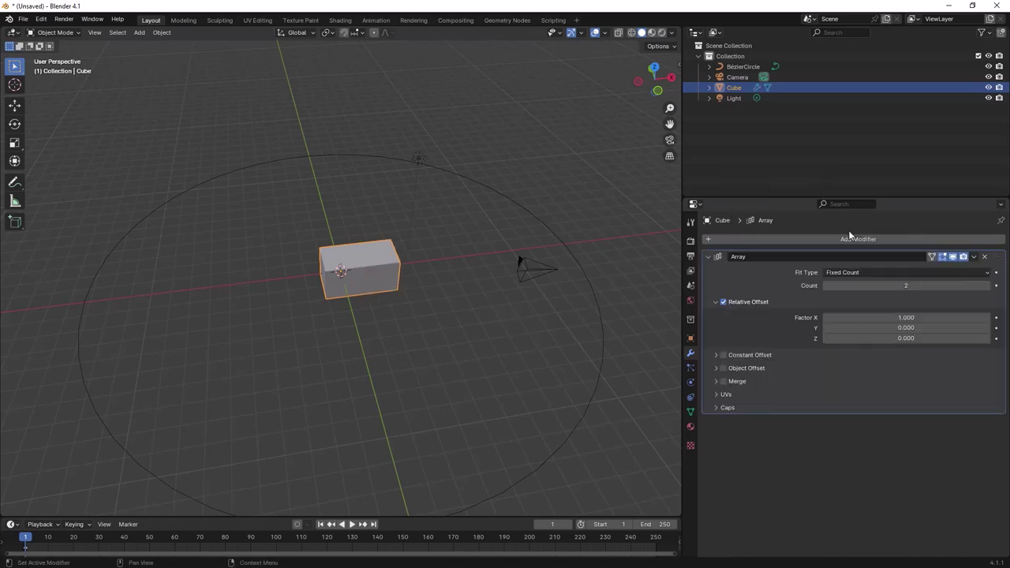
# Step: Set the Array relative offset Factor X to 1.1 and Count to 11
pyautogui.click(988, 318)
pyautogui.click(986, 287)
pyautogui.click(986, 287)
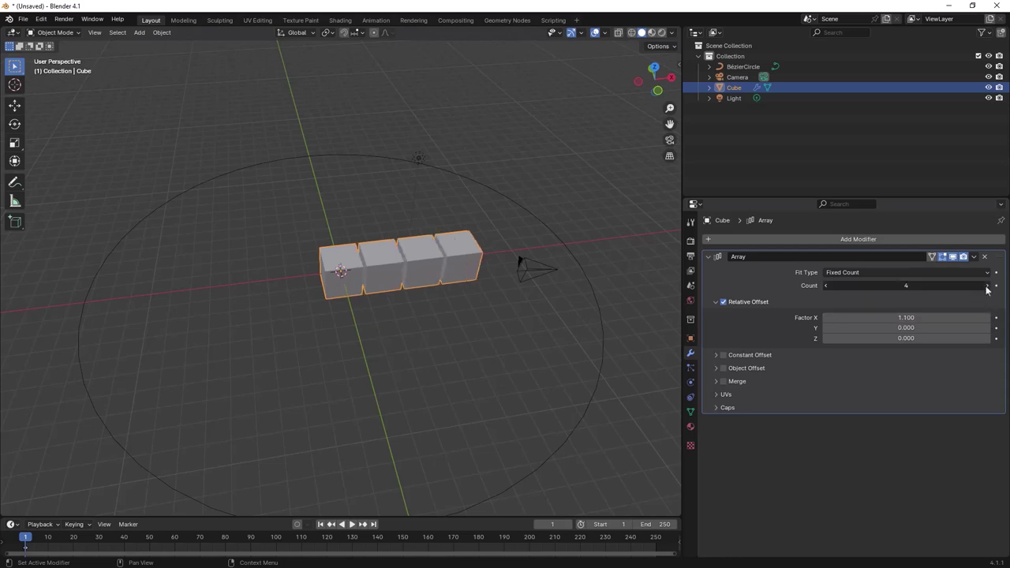
pyautogui.moveTo(986, 289); pyautogui.dragTo(1003, 289)
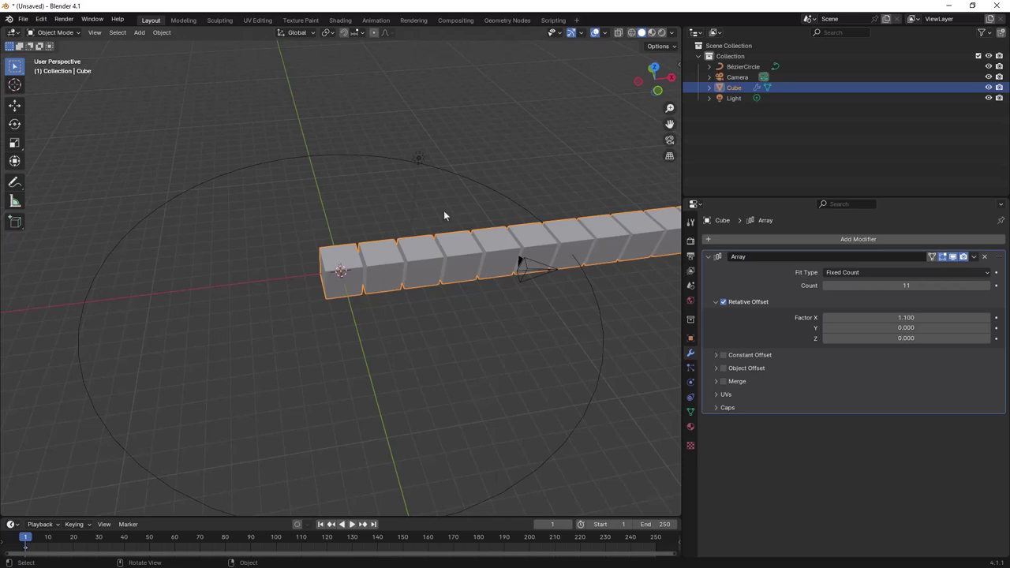
pyautogui.moveTo(492, 337); pyautogui.dragTo(476, 326, button='middle')
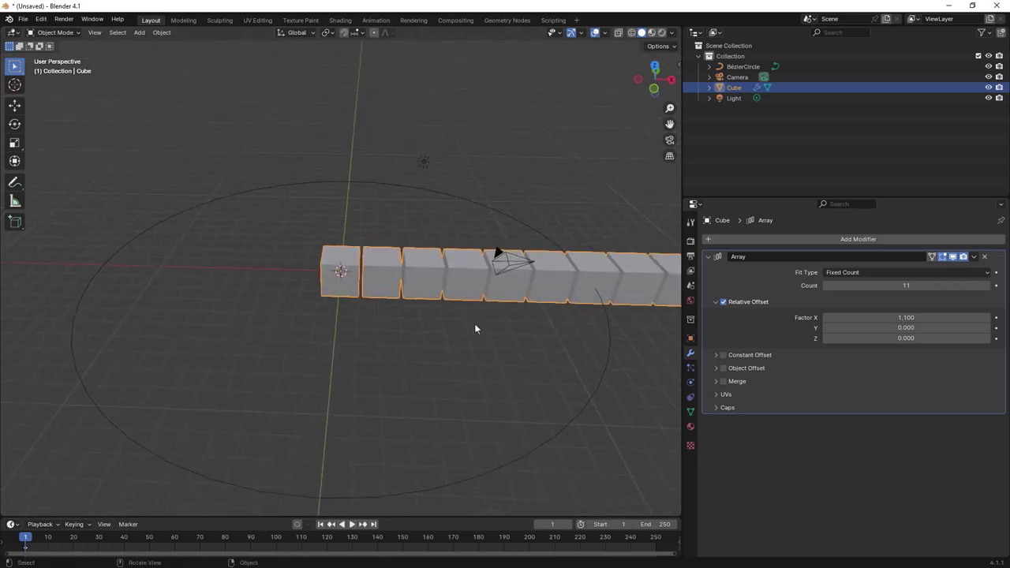
pyautogui.scroll(-3, 474, 328)
pyautogui.moveTo(447, 292); pyautogui.dragTo(428, 328, button='middle')
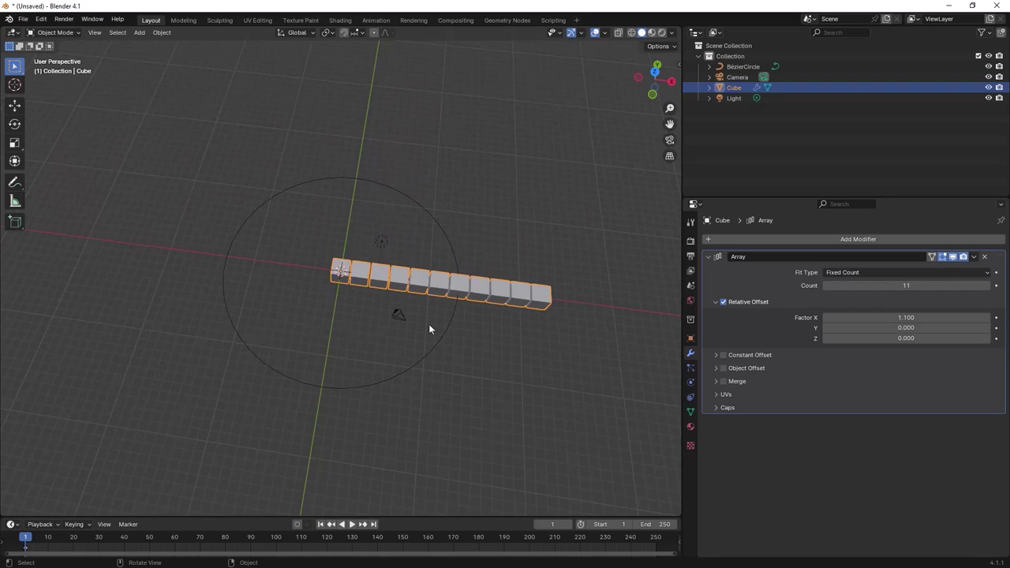
pyautogui.moveTo(428, 323); pyautogui.dragTo(421, 330, button='middle')
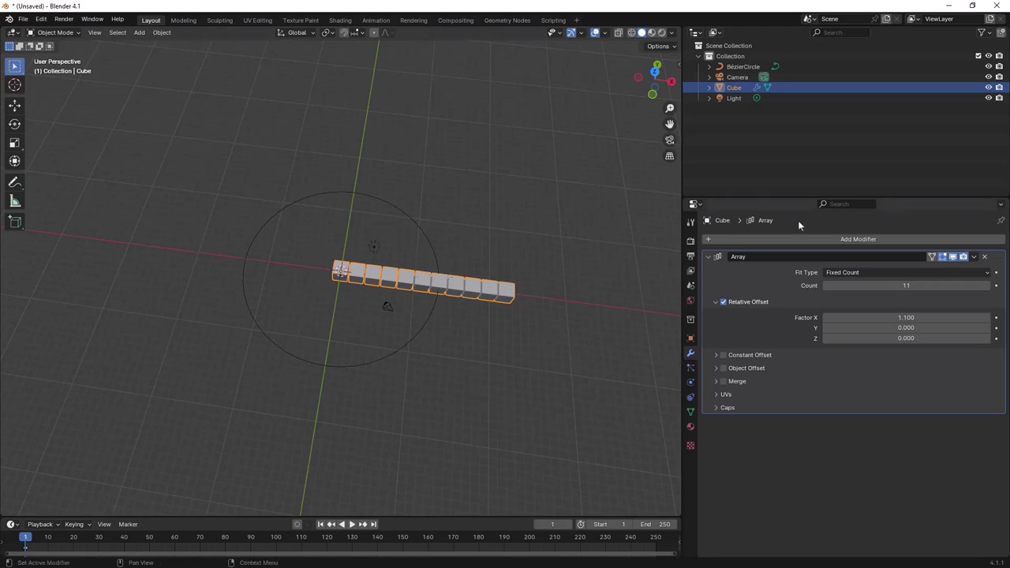
# Step: Add a Curve modifier with BézierCircle as its curve object
pyautogui.click(813, 239)
pyautogui.moveTo(764, 239)
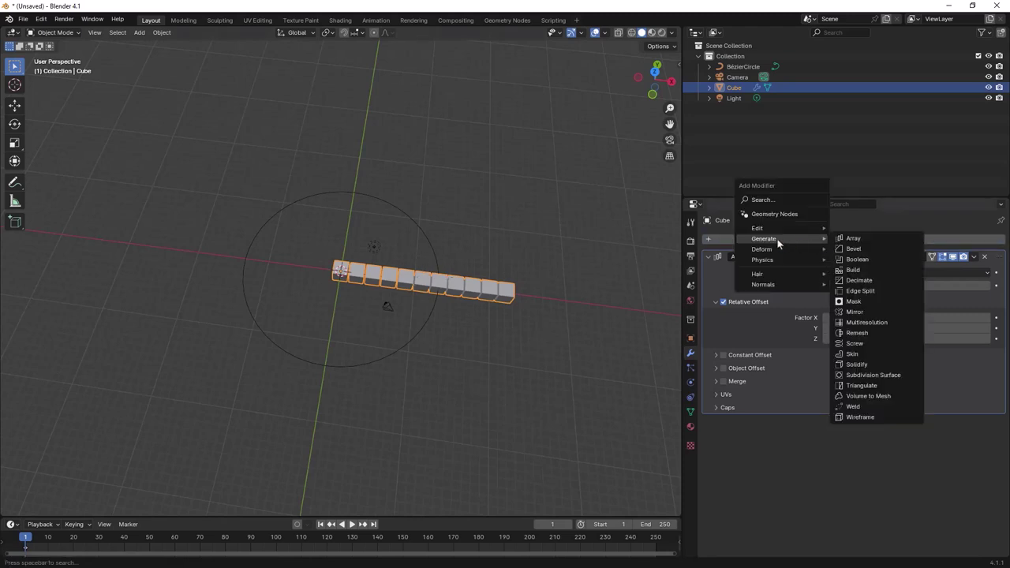
pyautogui.click(849, 272)
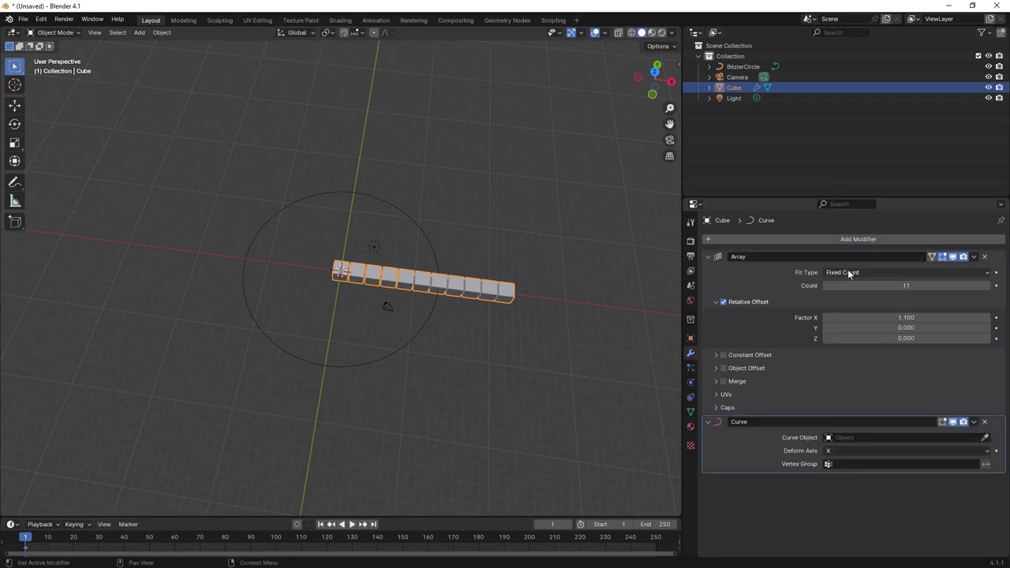
pyautogui.click(984, 437)
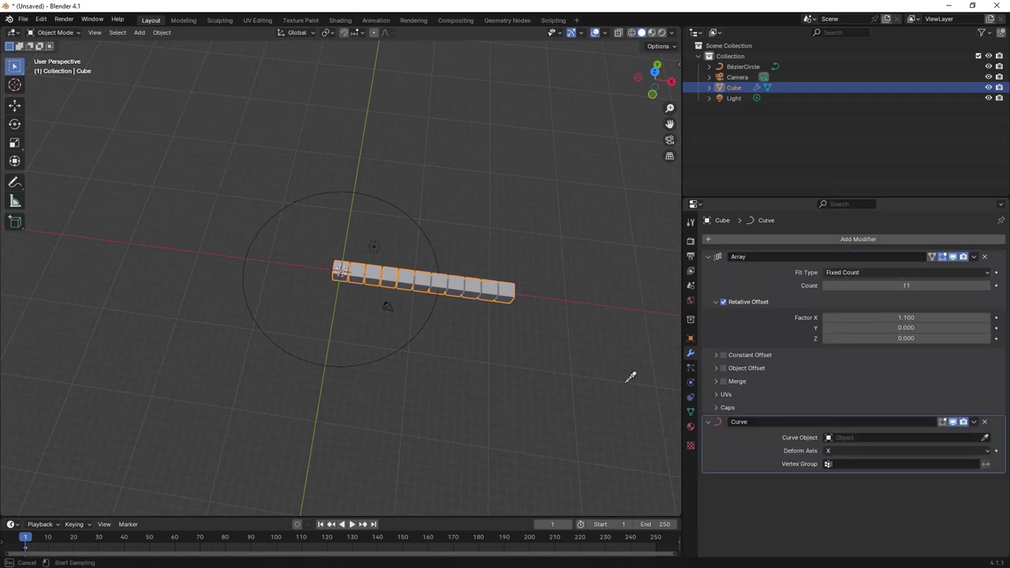
pyautogui.click(418, 325)
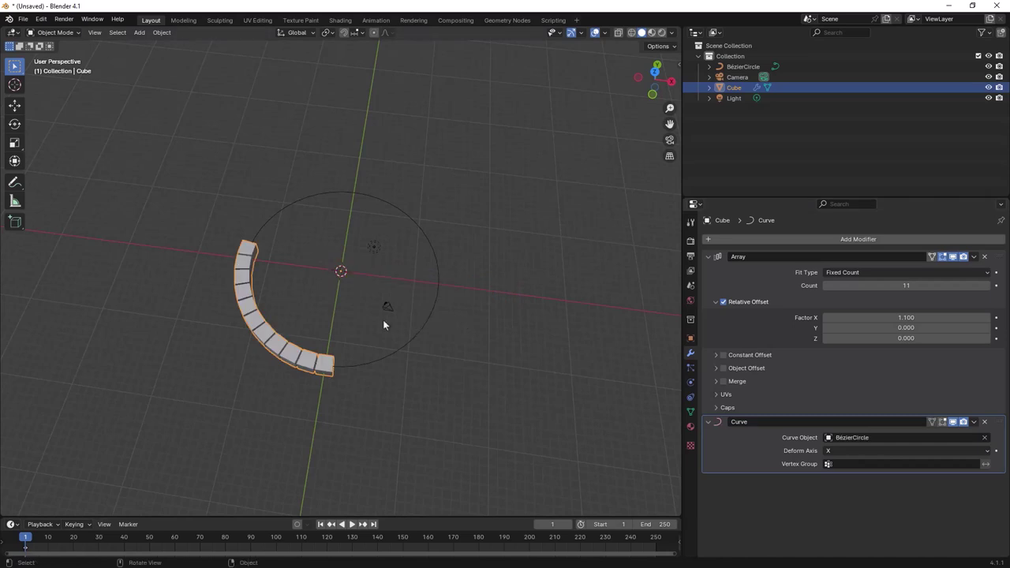
pyautogui.scroll(4, 222, 249)
pyautogui.scroll(-2, 222, 249)
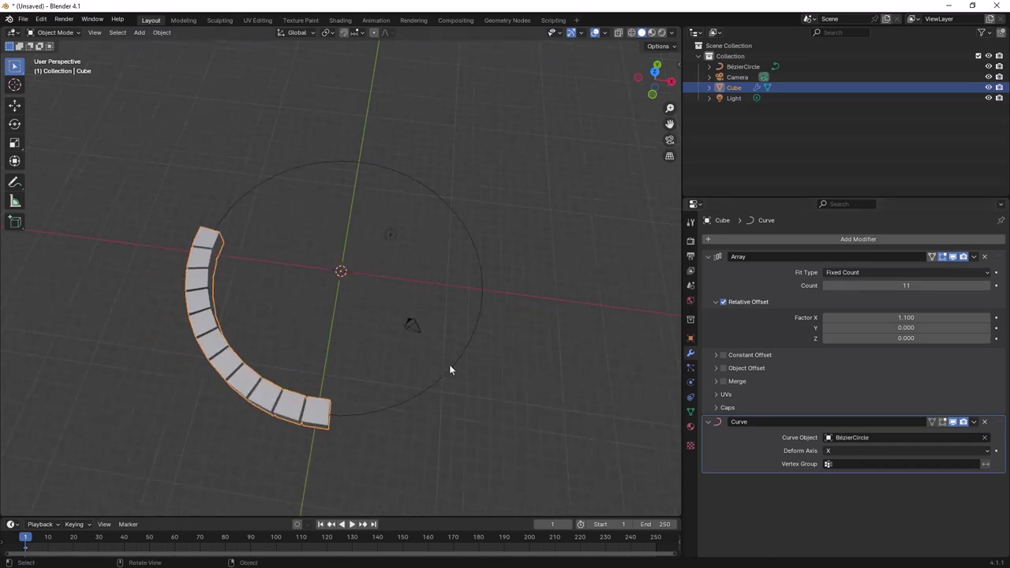
# Step: Raise the Array count to 37 so the cubes nearly close the ring
pyautogui.click(986, 285)
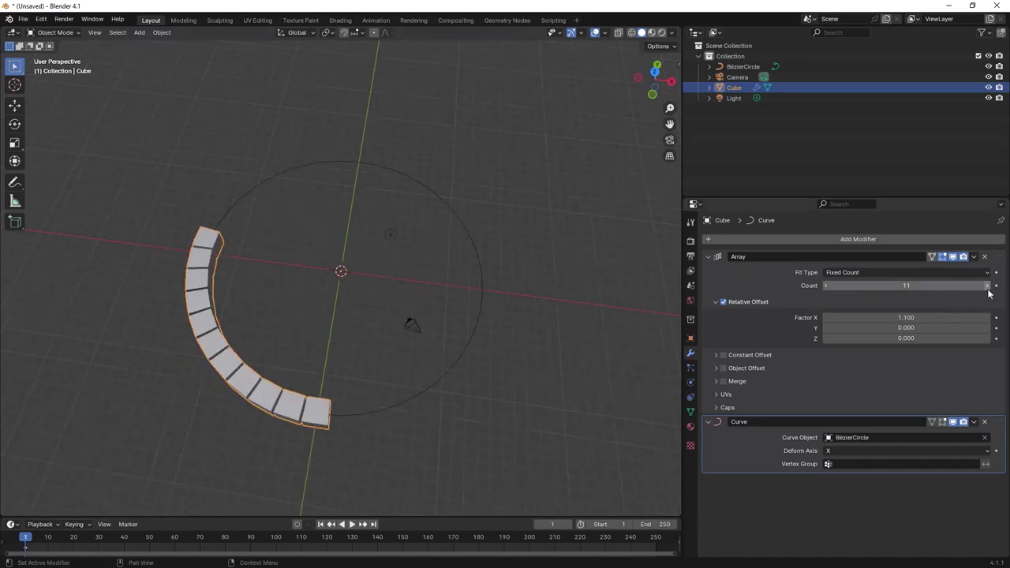
pyautogui.click(986, 286)
pyautogui.click(986, 285)
pyautogui.click(986, 285)
pyautogui.click(986, 285)
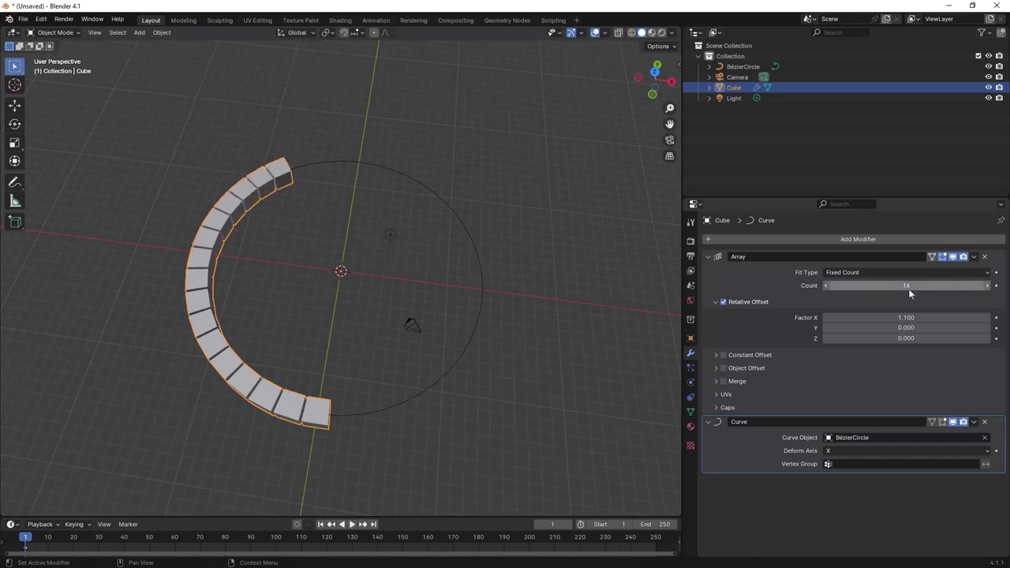
pyautogui.moveTo(909, 292); pyautogui.dragTo(946, 292)
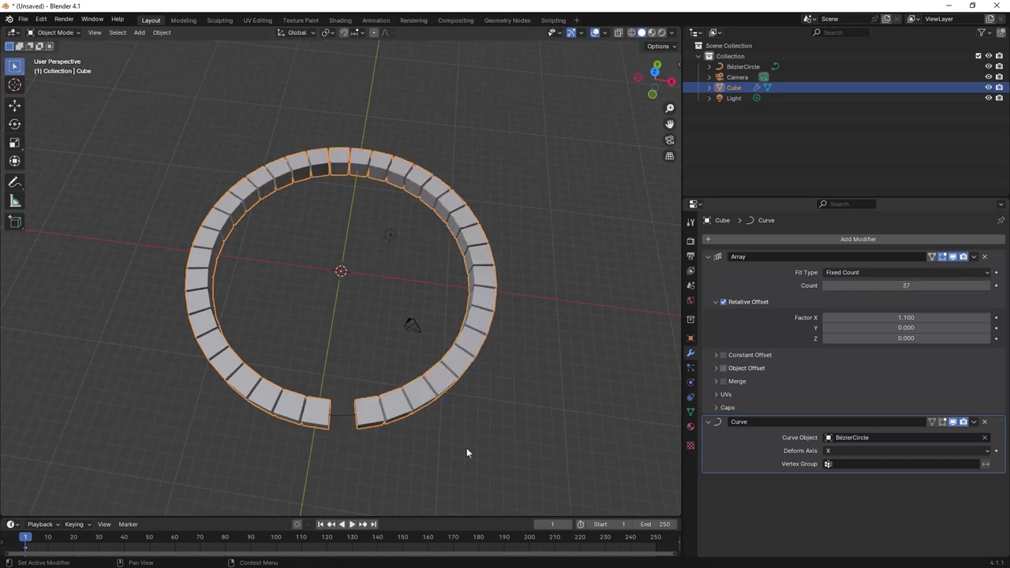
pyautogui.scroll(4, 409, 451)
pyautogui.scroll(-3, 408, 451)
# Step: Orbit to show the gap in the ring and select the Bézier circle
pyautogui.moveTo(419, 431)
pyautogui.mouseDown(button='middle')
pyautogui.moveTo(413, 413)
pyautogui.moveTo(441, 404)
pyautogui.moveTo(394, 409)
pyautogui.moveTo(150, 374)
pyautogui.mouseUp(button='middle')
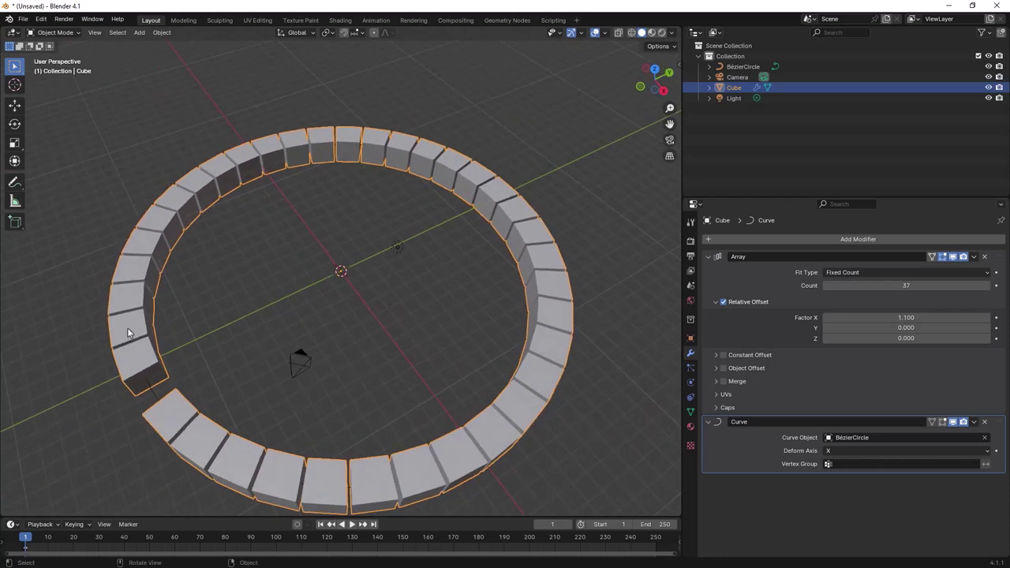
pyautogui.moveTo(384, 140)
pyautogui.mouseDown(button='middle')
pyautogui.moveTo(356, 252)
pyautogui.moveTo(427, 250)
pyautogui.mouseUp(button='middle')
pyautogui.scroll(2, 427, 250)
pyautogui.scroll(-2, 393, 280)
pyautogui.moveTo(392, 280); pyautogui.dragTo(387, 291, button='middle')
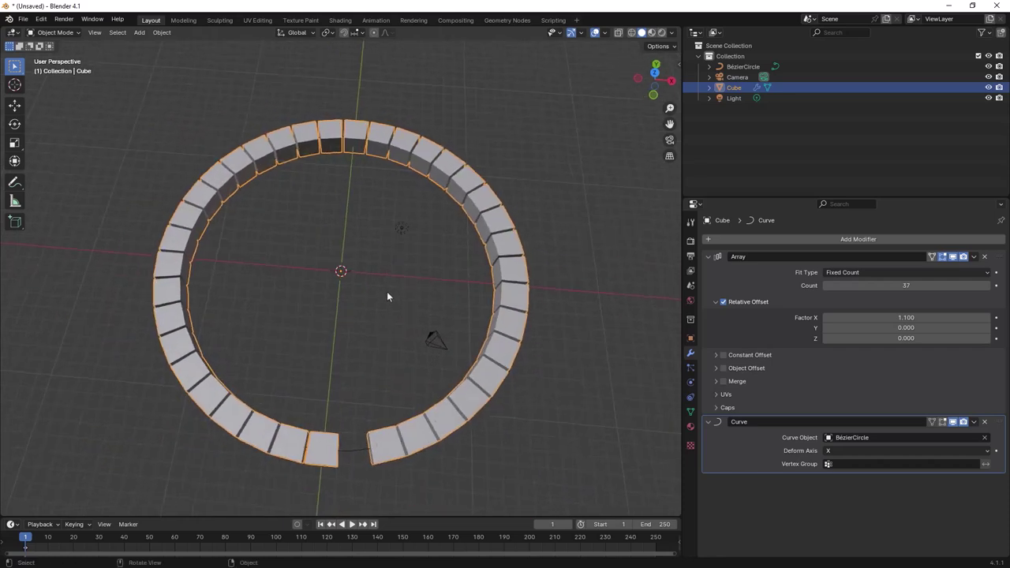
pyautogui.click(356, 456)
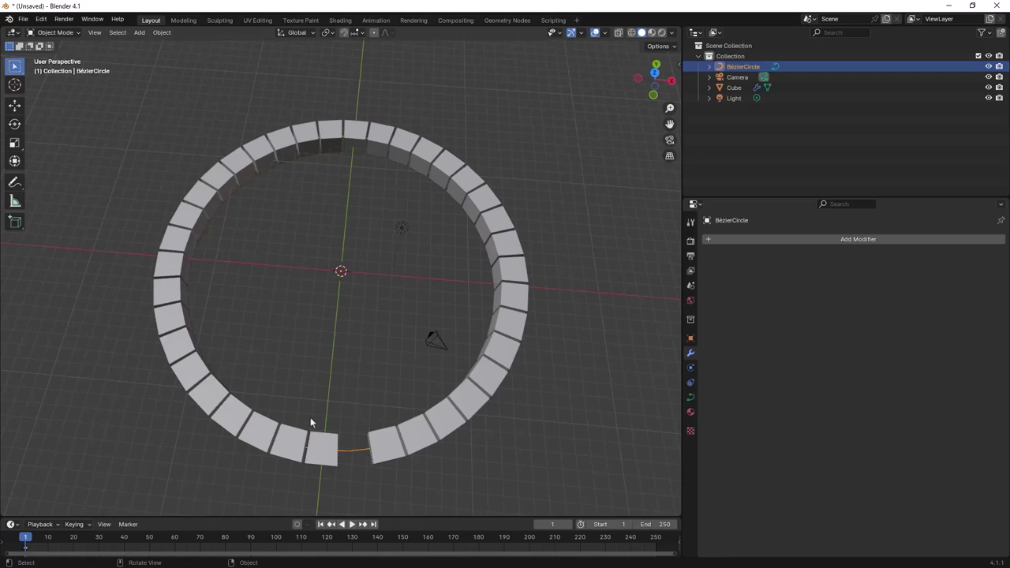
# Step: In Edit Mode, pull the circle's right control point outward into an oval
pyautogui.press('Tab')
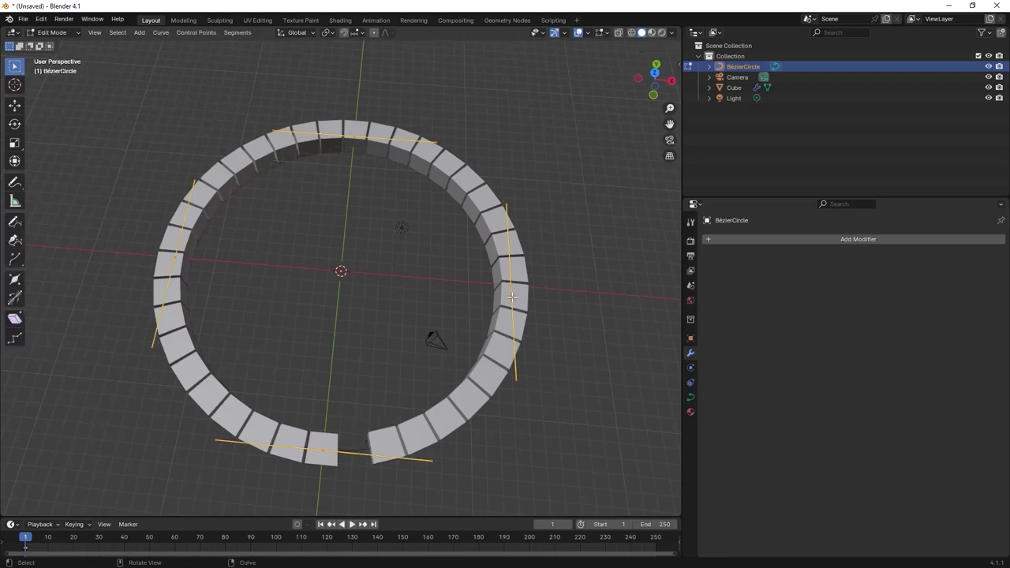
pyautogui.click(500, 289)
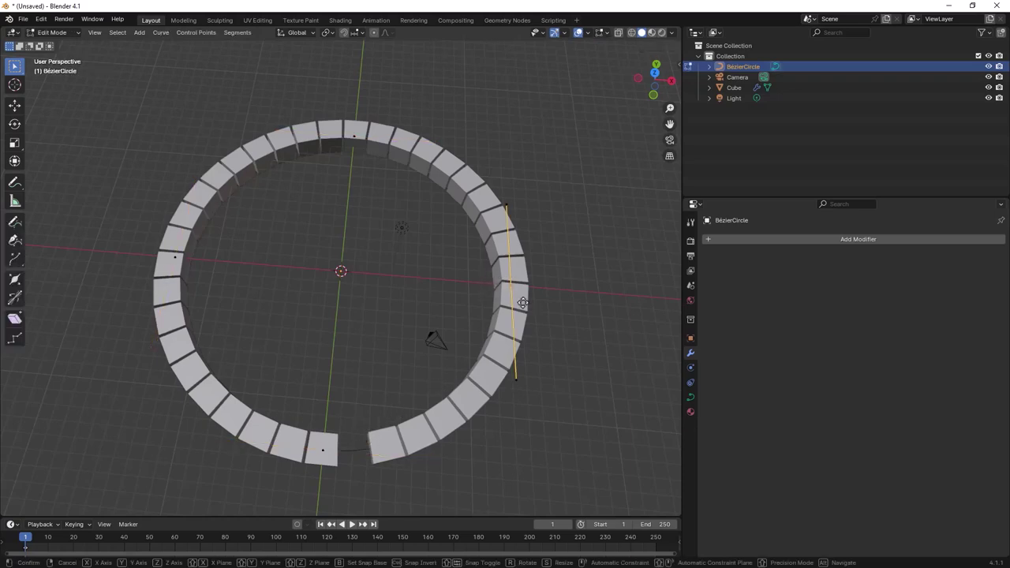
pyautogui.moveTo(499, 289); pyautogui.dragTo(613, 299)
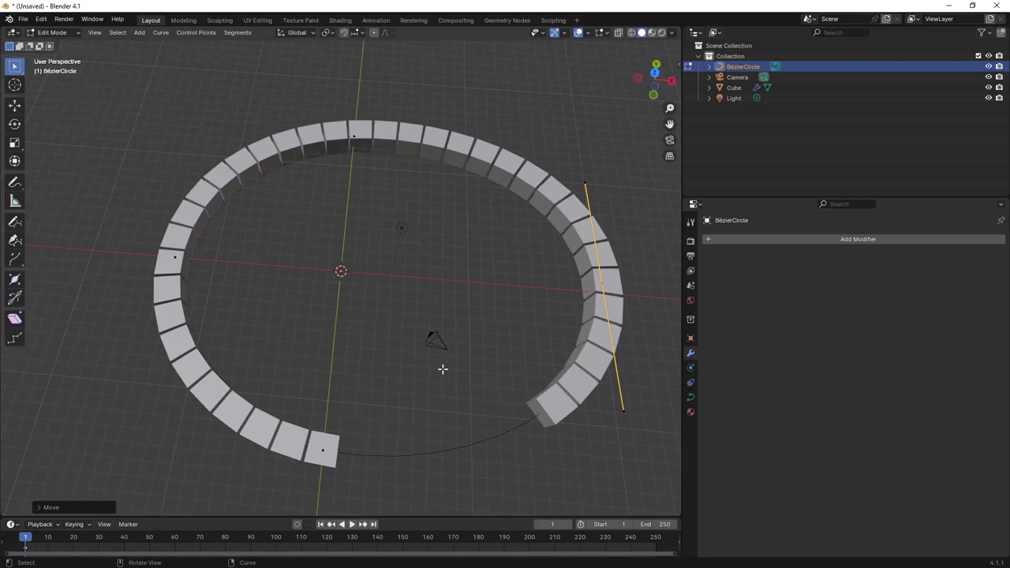
pyautogui.scroll(-3, 443, 368)
pyautogui.scroll(-2, 394, 304)
pyautogui.scroll(-1, 386, 305)
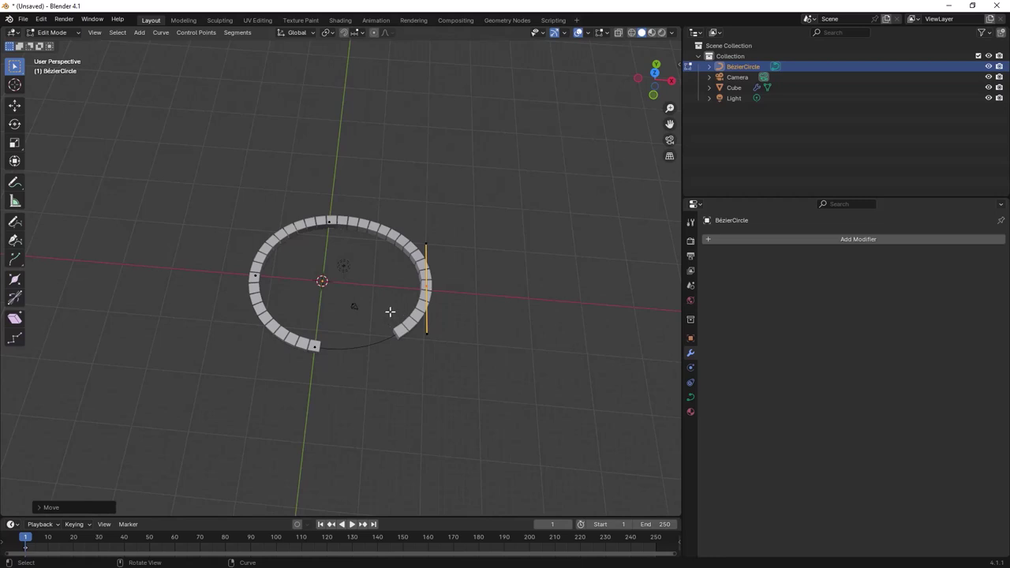
pyautogui.press('Tab')
# Step: Move the Bézier circle and its cube ring left along the X axis
pyautogui.press('g')
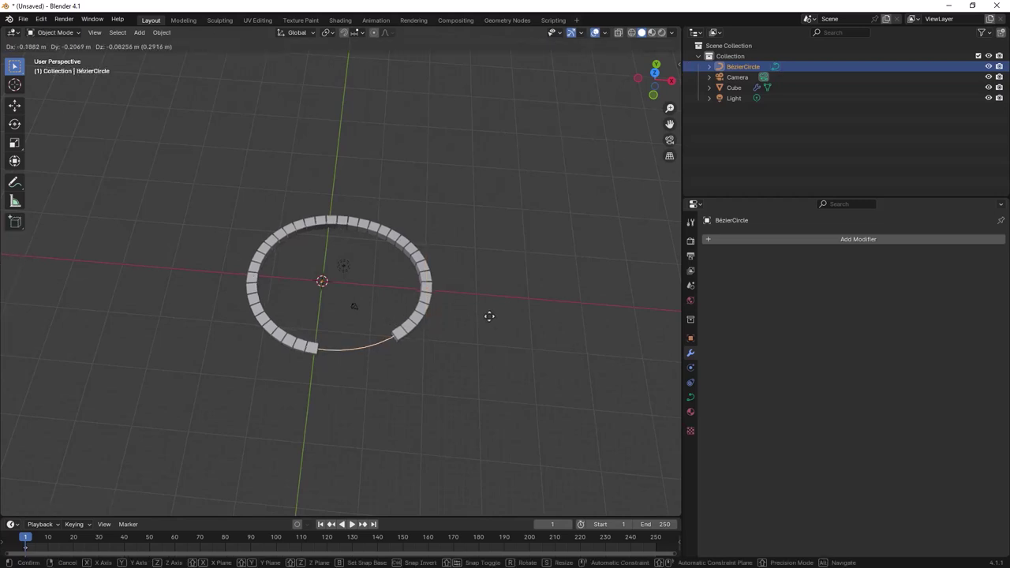
pyautogui.press('x')
pyautogui.click(185, 286)
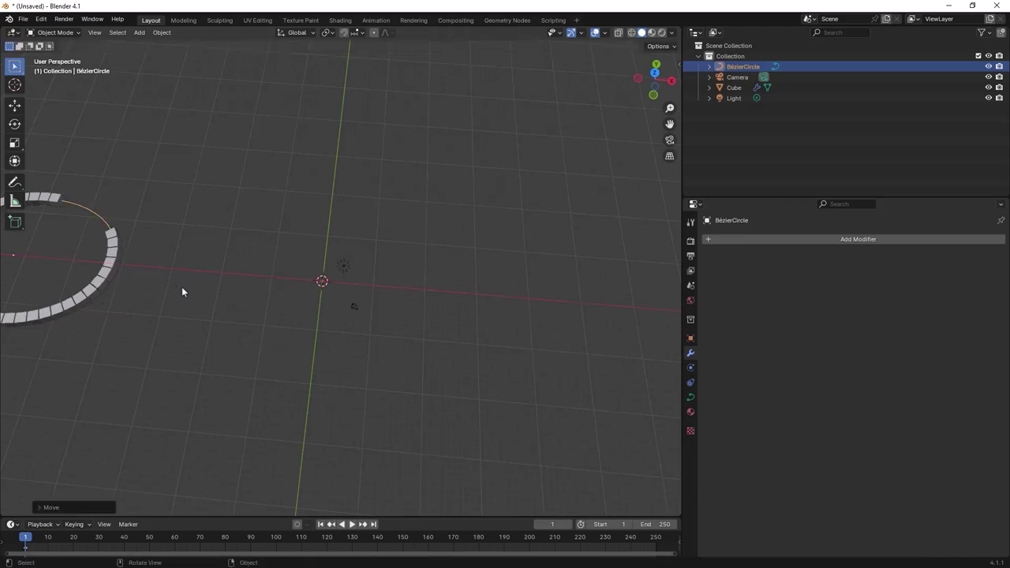
pyautogui.moveTo(336, 285); pyautogui.dragTo(345, 272, button='middle')
# Step: Add a new cube, Cube.001, at the origin
pyautogui.hotkey('shift', 'a')
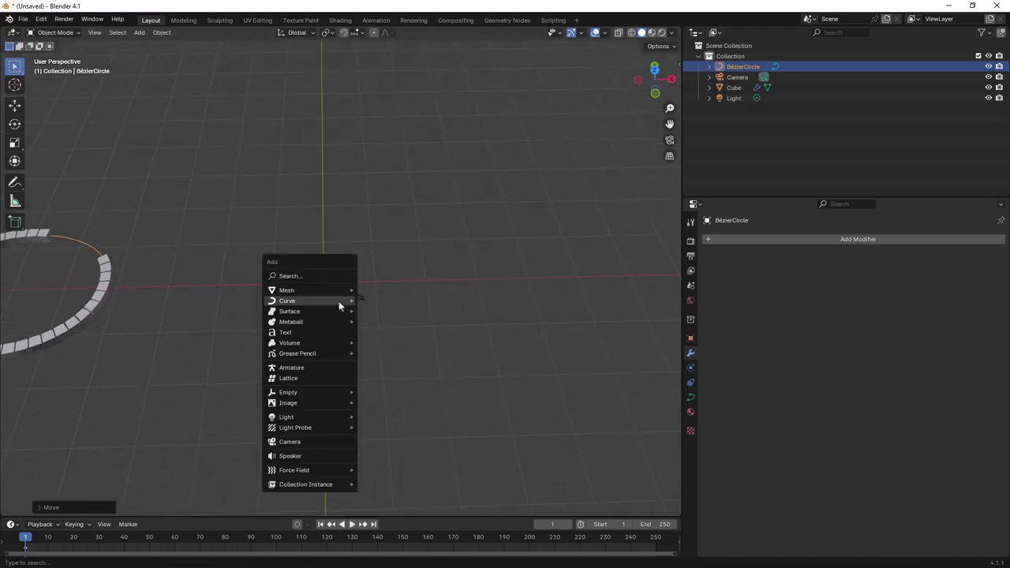
pyautogui.click(388, 301)
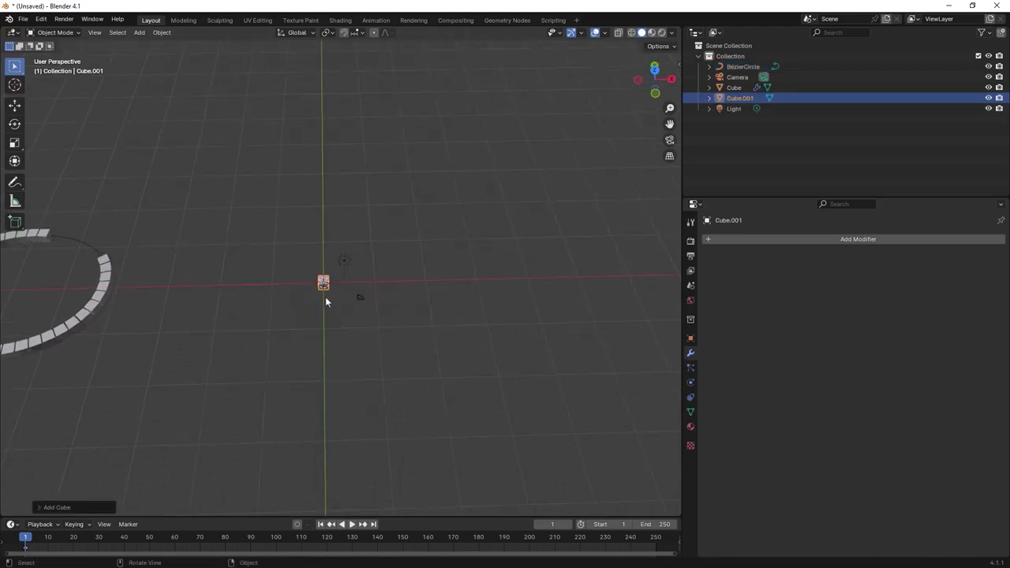
pyautogui.scroll(2, 325, 299)
pyautogui.scroll(-2, 326, 304)
# Step: Add BézierCircle.001 at the origin, enlarge it widely, and select Cube.001
pyautogui.hotkey('shift', 'a')
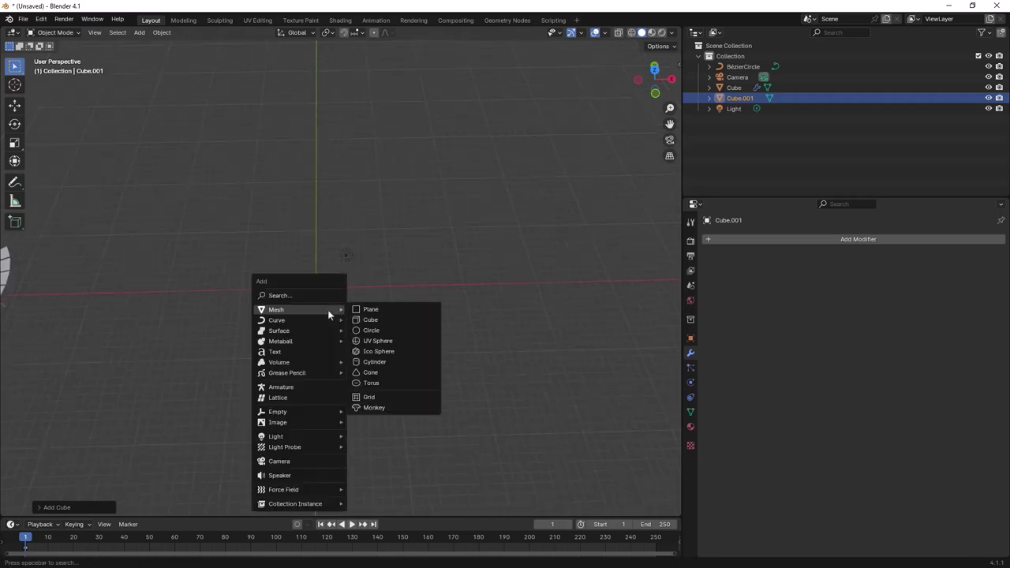
pyautogui.click(390, 332)
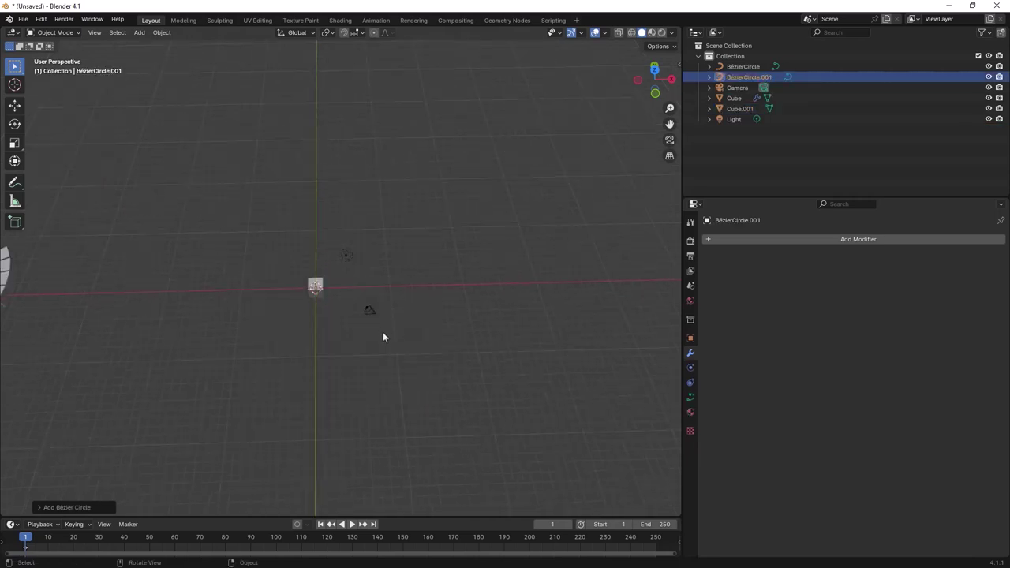
pyautogui.press('s')
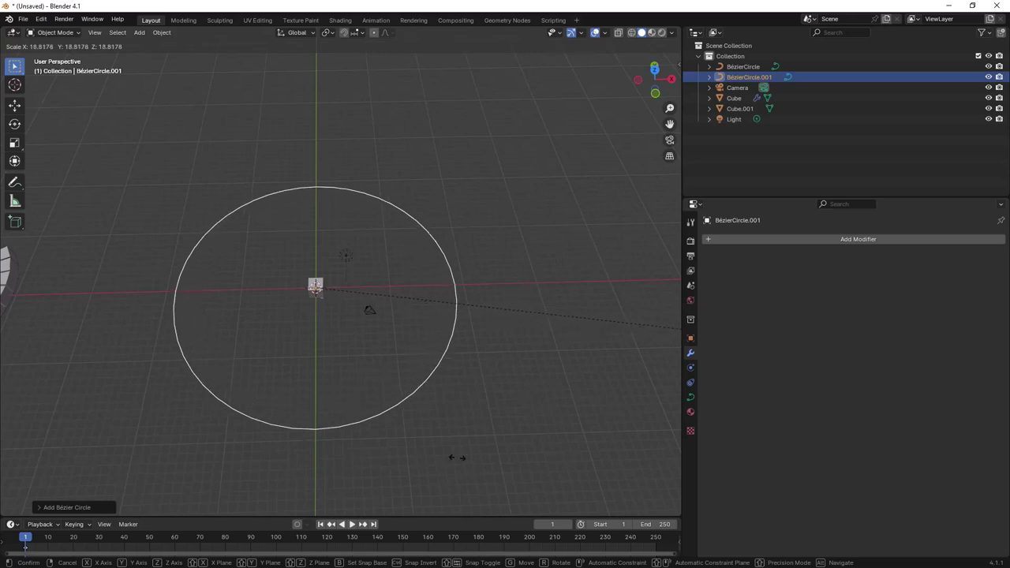
pyautogui.click(84, 465)
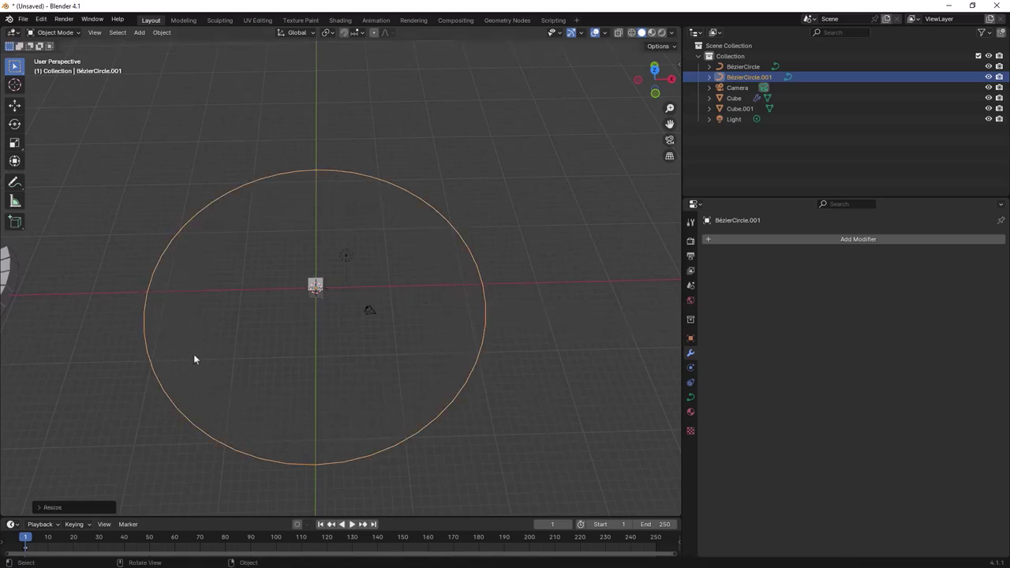
pyautogui.scroll(5, 231, 350)
pyautogui.keyDown('shift'); pyautogui.moveTo(249, 335); pyautogui.dragTo(396, 255, button='middle'); pyautogui.keyUp('shift')
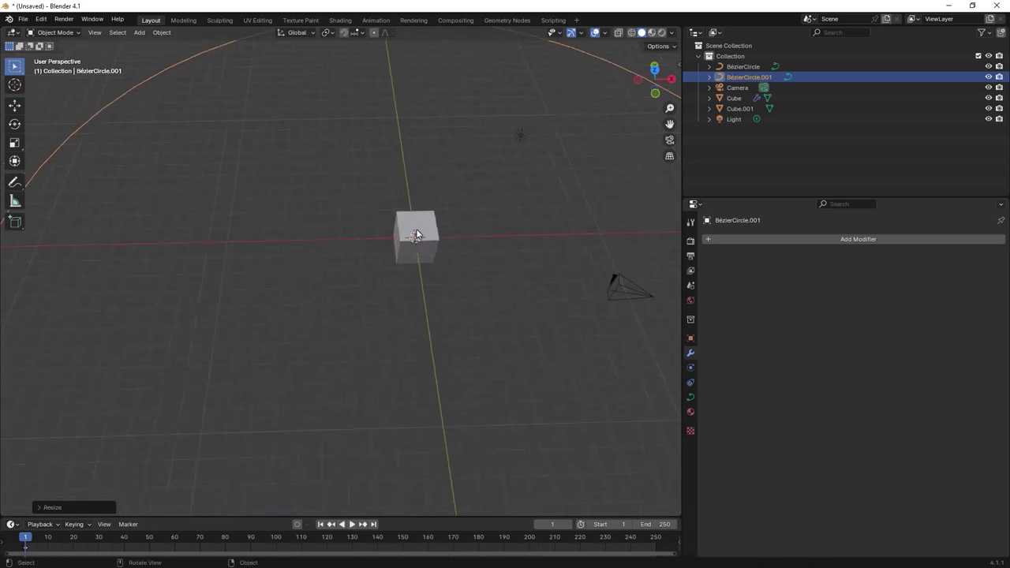
pyautogui.click(416, 230)
pyautogui.hotkey('shift', 'a')
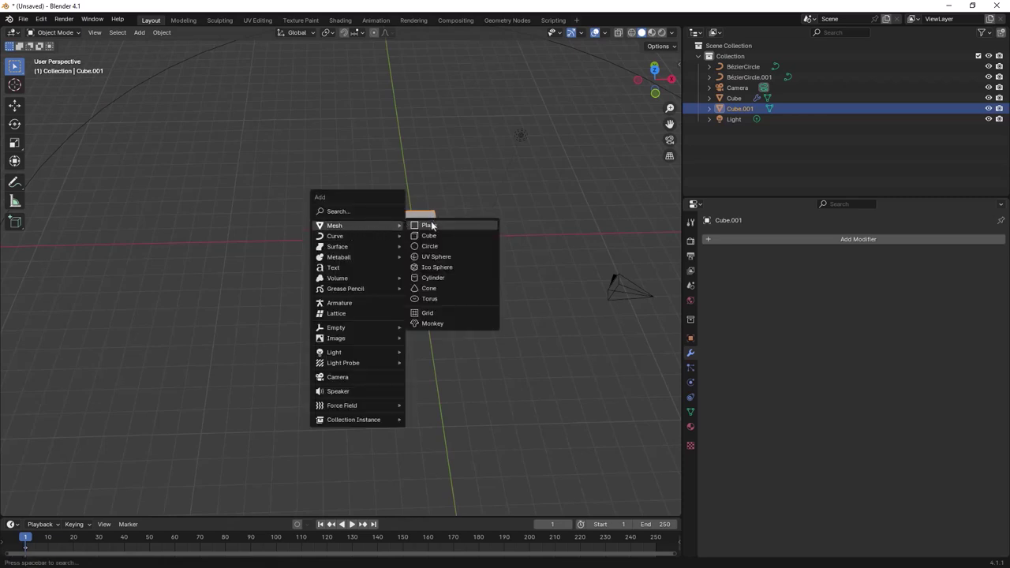
# Step: Add a plane at the origin scaled slightly larger than Cube.001
pyautogui.click(432, 226)
pyautogui.scroll(5, 454, 235)
pyautogui.scroll(-2, 482, 241)
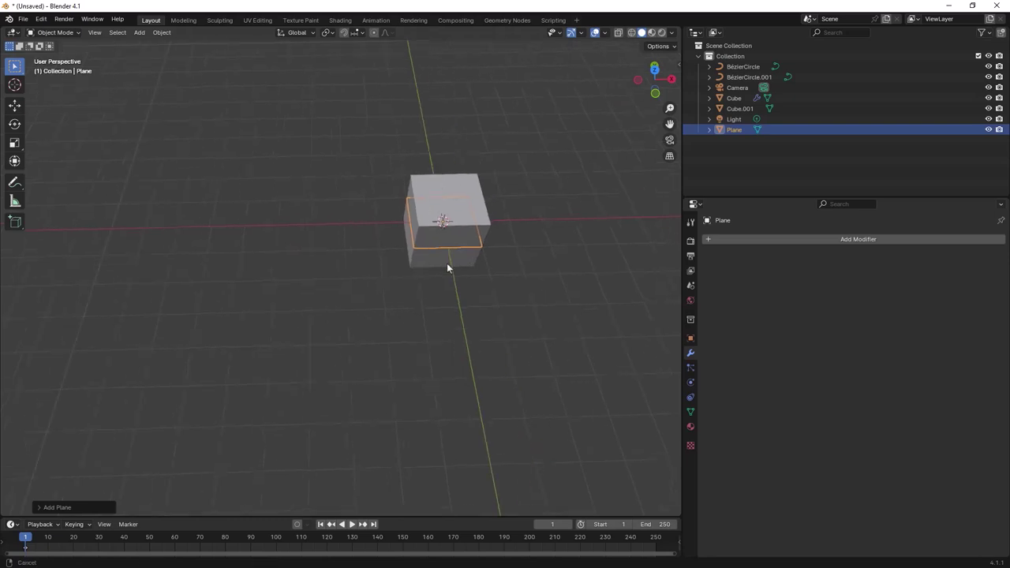
pyautogui.scroll(2, 446, 268)
pyautogui.scroll(1, 476, 273)
pyautogui.press('s')
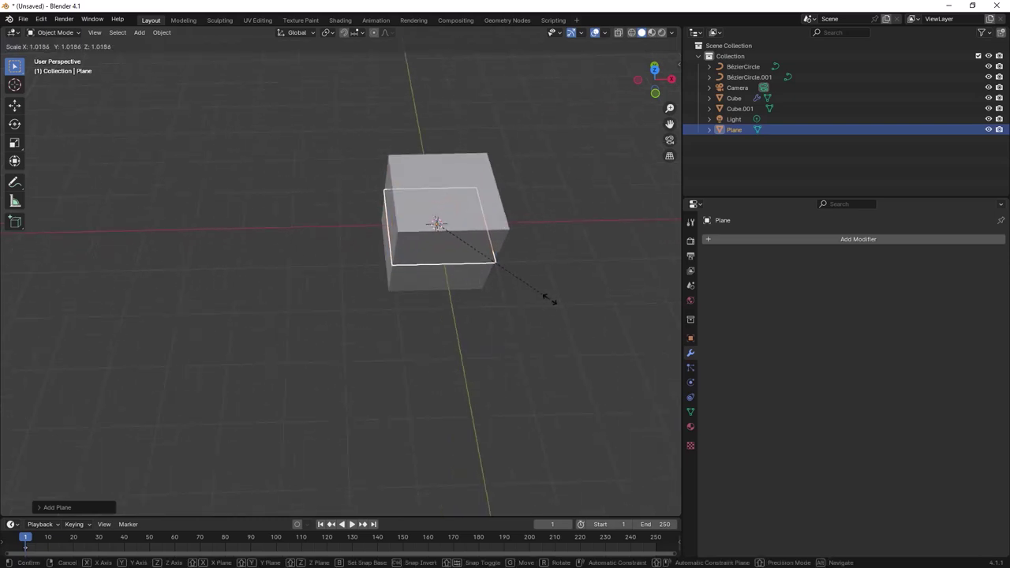
pyautogui.click(567, 306)
# Step: Save the scene as Array_Curve_00.blend
pyautogui.scroll(-4, 504, 292)
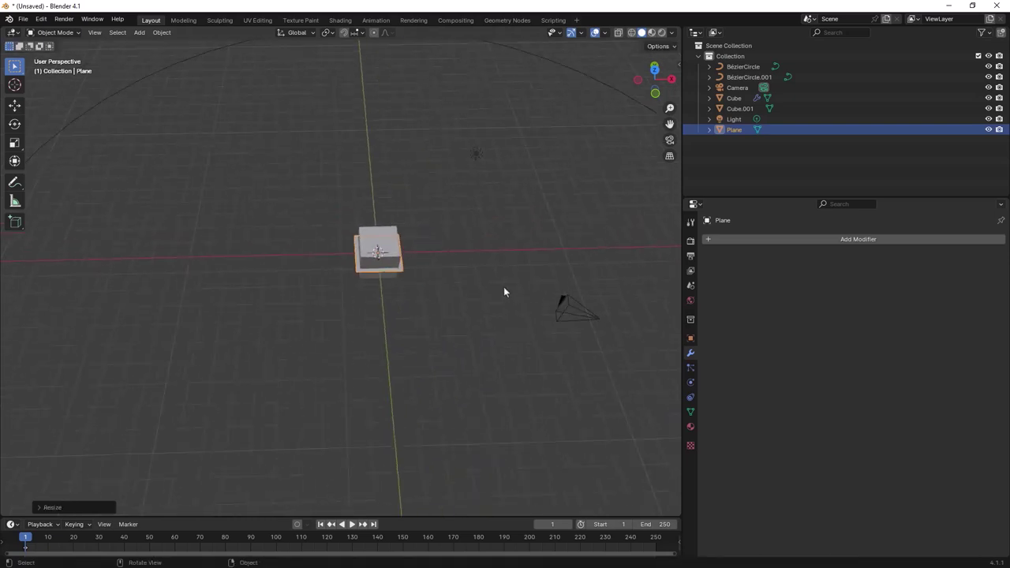
pyautogui.scroll(-3, 501, 285)
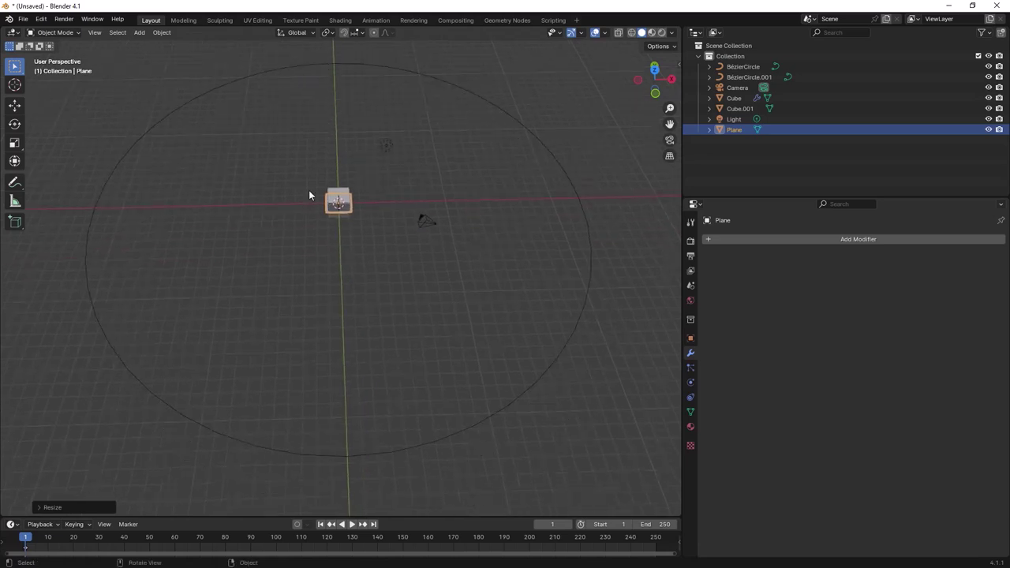
pyautogui.hotkey('ctrl', 's')
pyautogui.moveTo(311, 194)
pyautogui.mouseDown(button='middle')
pyautogui.moveTo(341, 179)
pyautogui.moveTo(351, 210)
pyautogui.mouseUp(button='middle')
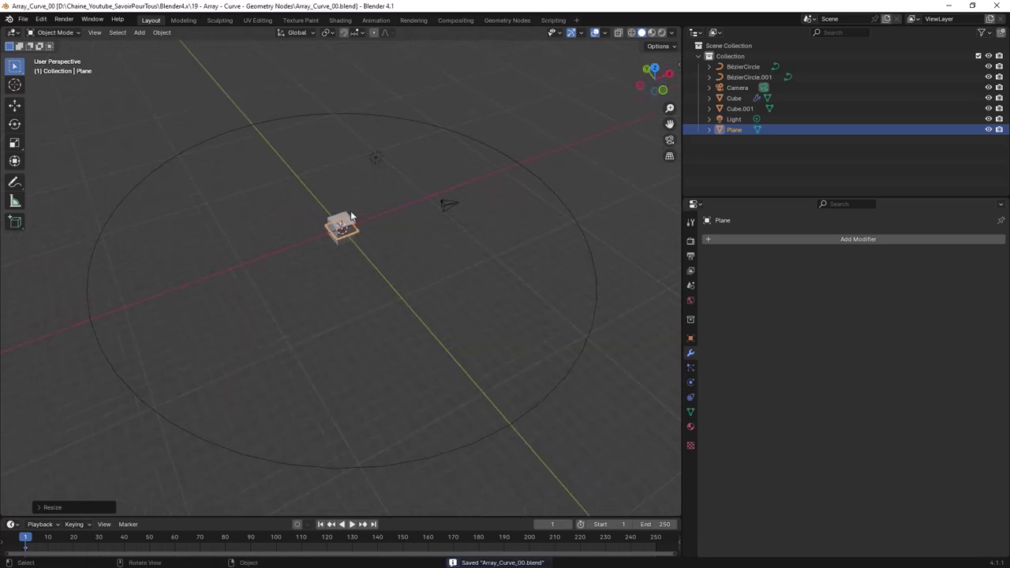
pyautogui.scroll(4, 350, 210)
# Step: Parent Cube.001 to the Plane using Object parenting
pyautogui.click(360, 90)
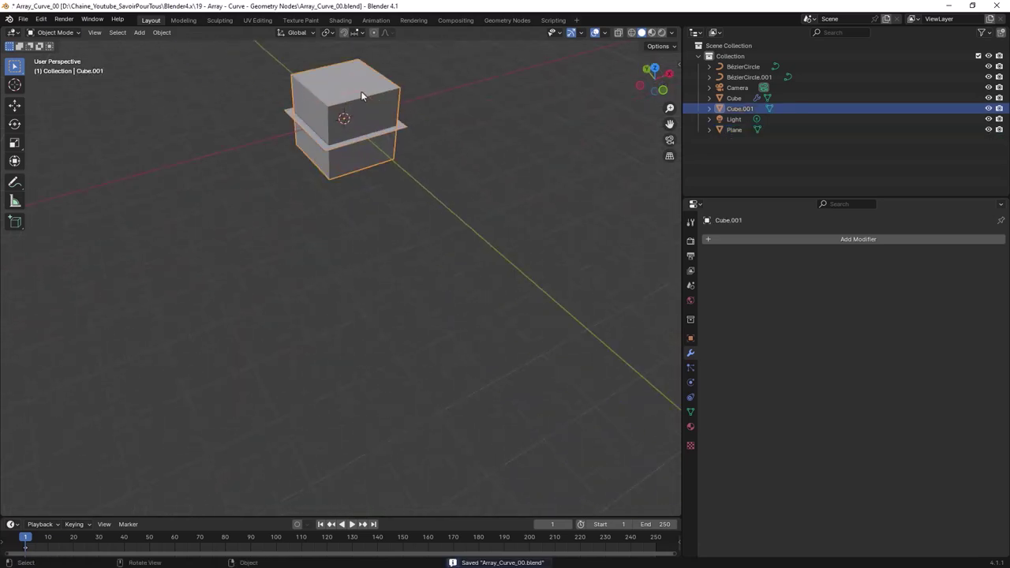
pyautogui.keyDown('shift'); pyautogui.click(400, 126); pyautogui.keyUp('shift')
pyautogui.moveTo(398, 133); pyautogui.dragTo(387, 240, button='middle')
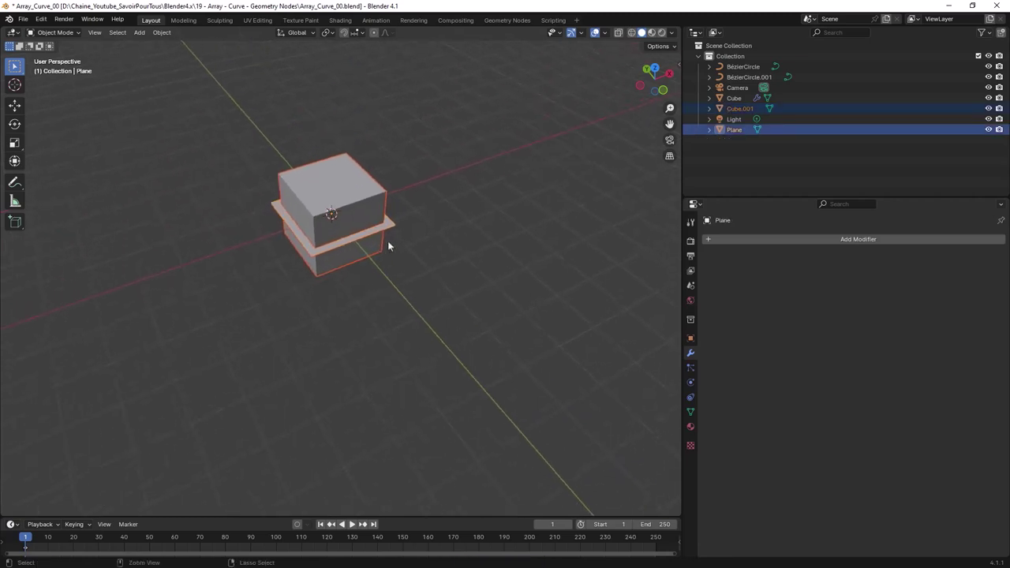
pyautogui.hotkey('ctrl', 'p')
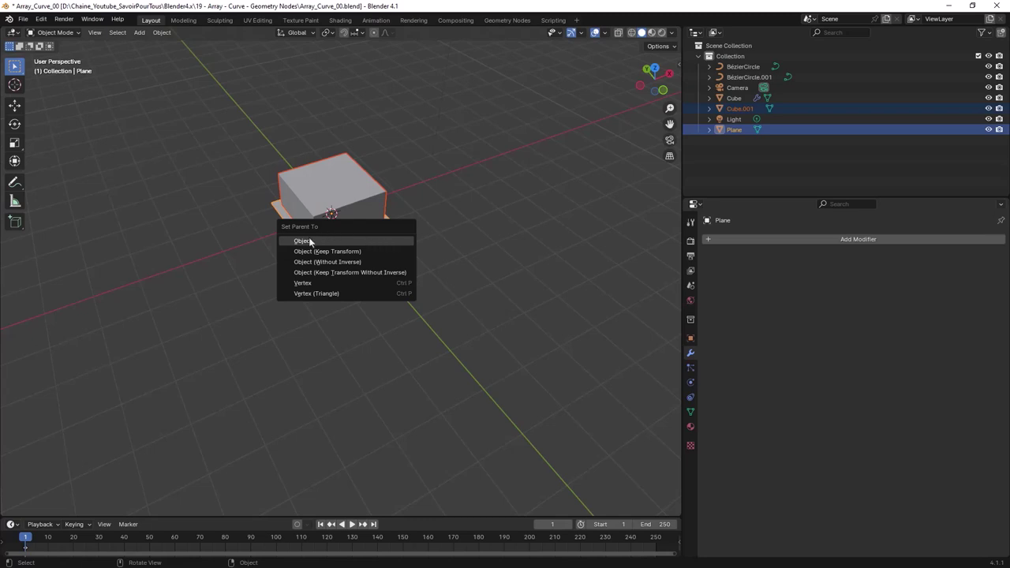
pyautogui.click(304, 241)
pyautogui.scroll(-4, 392, 225)
pyautogui.scroll(-3, 398, 245)
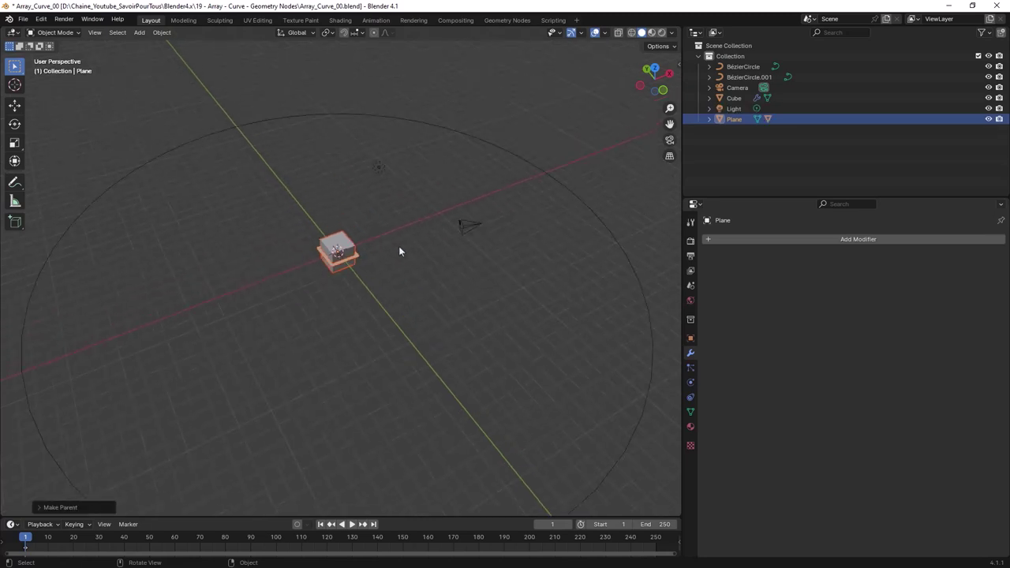
pyautogui.scroll(3, 391, 243)
pyautogui.scroll(3, 384, 246)
# Step: Clear the selection and select the Plane on its own
pyautogui.click(390, 231)
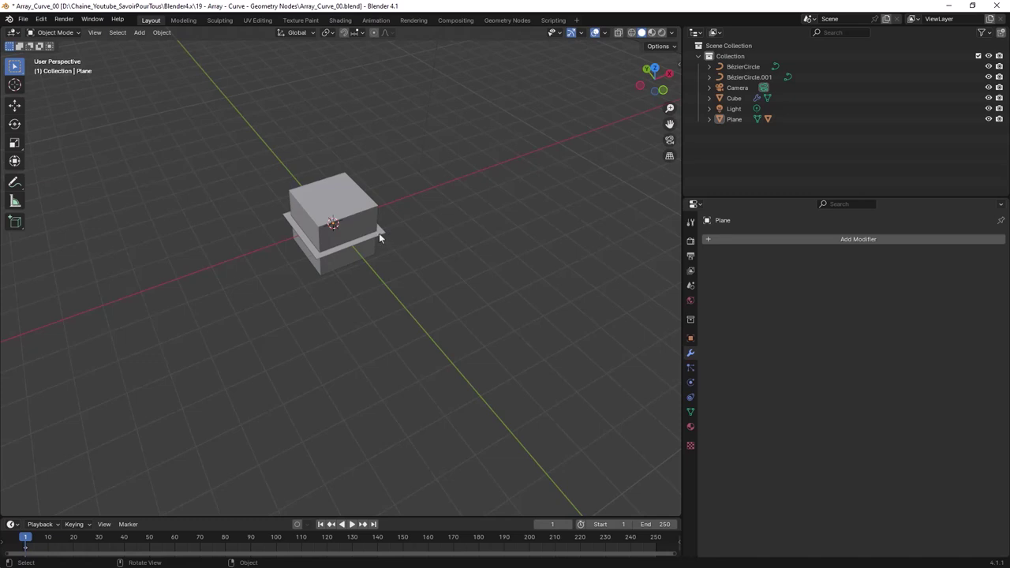
pyautogui.click(379, 233)
pyautogui.scroll(-3, 379, 232)
pyautogui.scroll(-2, 428, 241)
pyautogui.click(806, 239)
pyautogui.moveTo(758, 228)
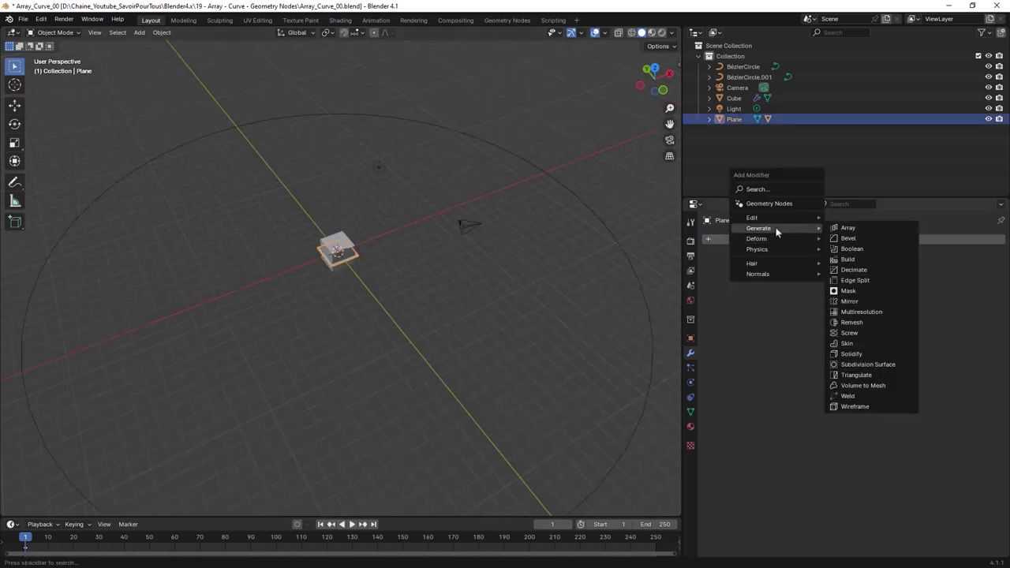
# Step: Give the Plane an Array modifier with count 14 and Factor X 1.1
pyautogui.click(856, 228)
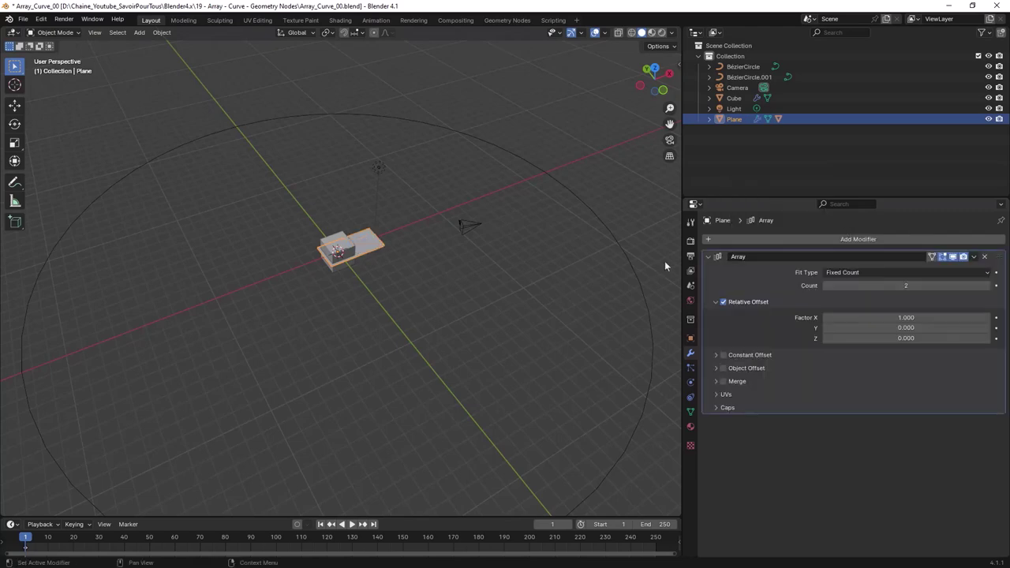
pyautogui.click(986, 287)
pyautogui.click(986, 287)
pyautogui.click(987, 287)
pyautogui.click(987, 287)
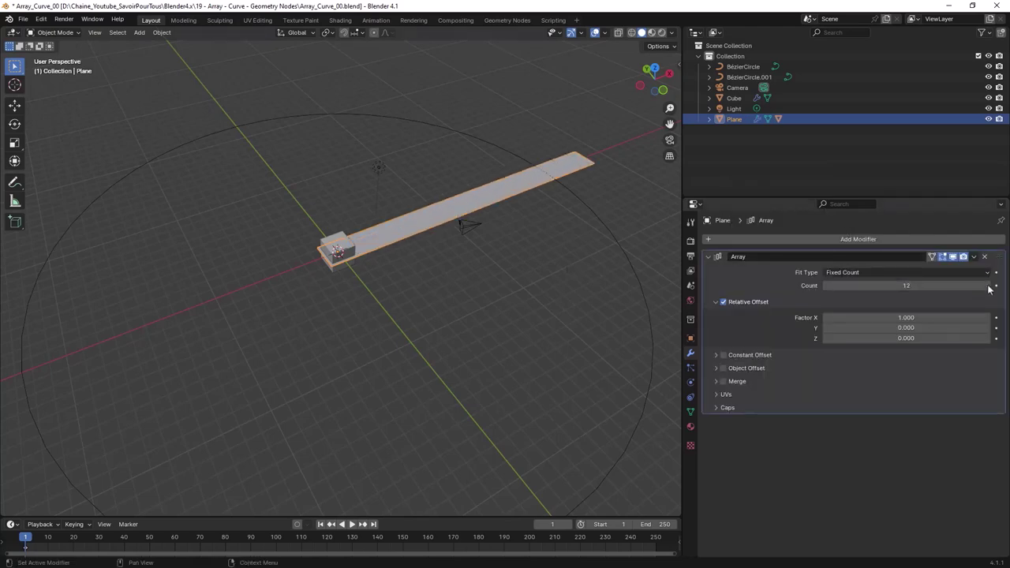
pyautogui.click(989, 287)
pyautogui.click(988, 287)
pyautogui.click(986, 318)
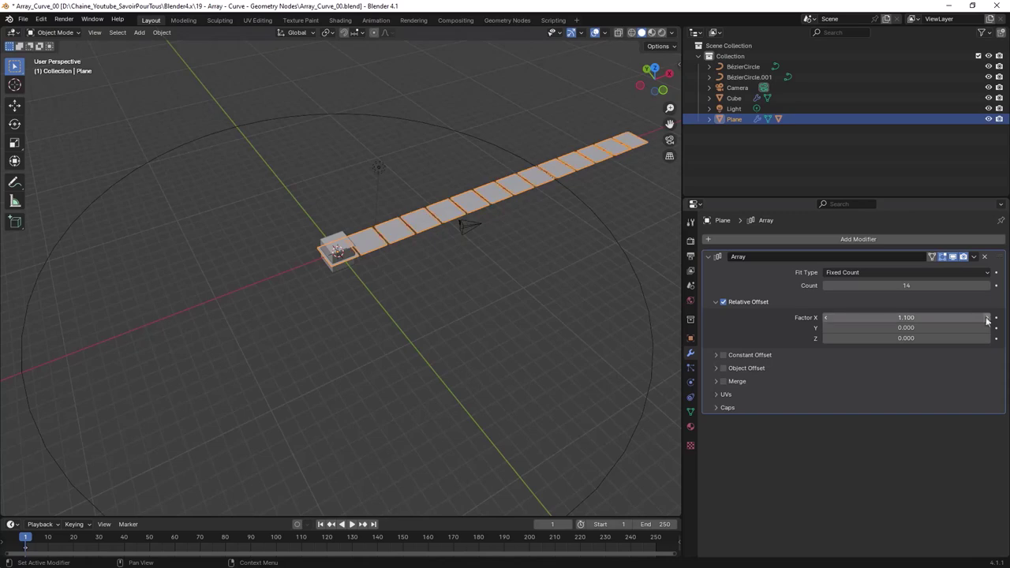
# Step: Add a Curve modifier bending the plane array along BézierCircle.001
pyautogui.click(841, 244)
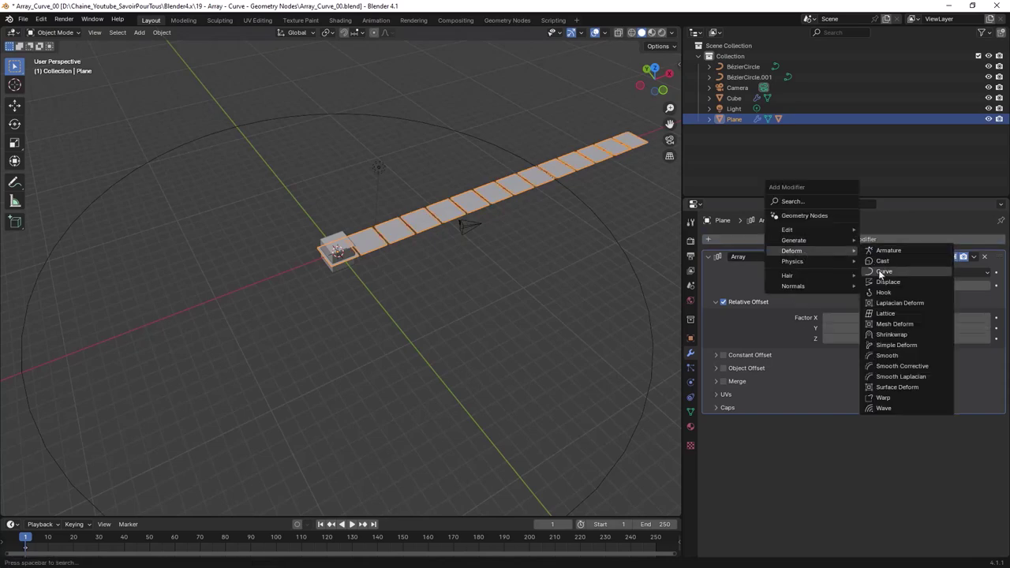
pyautogui.click(882, 272)
pyautogui.click(985, 437)
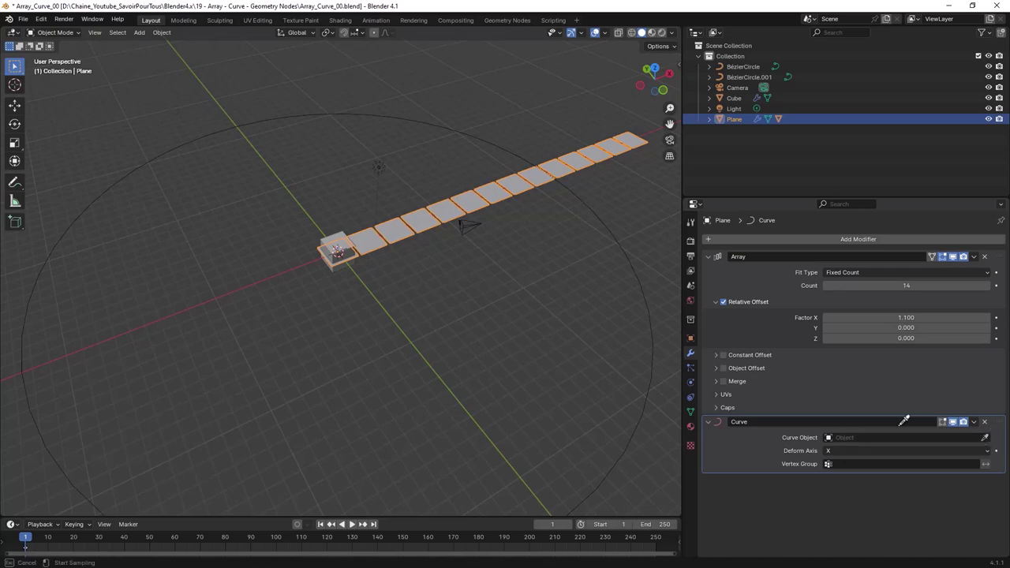
pyautogui.click(655, 335)
pyautogui.scroll(-4, 474, 323)
pyautogui.moveTo(475, 328)
pyautogui.mouseDown(button='middle')
pyautogui.moveTo(397, 331)
pyautogui.moveTo(416, 310)
pyautogui.mouseUp(button='middle')
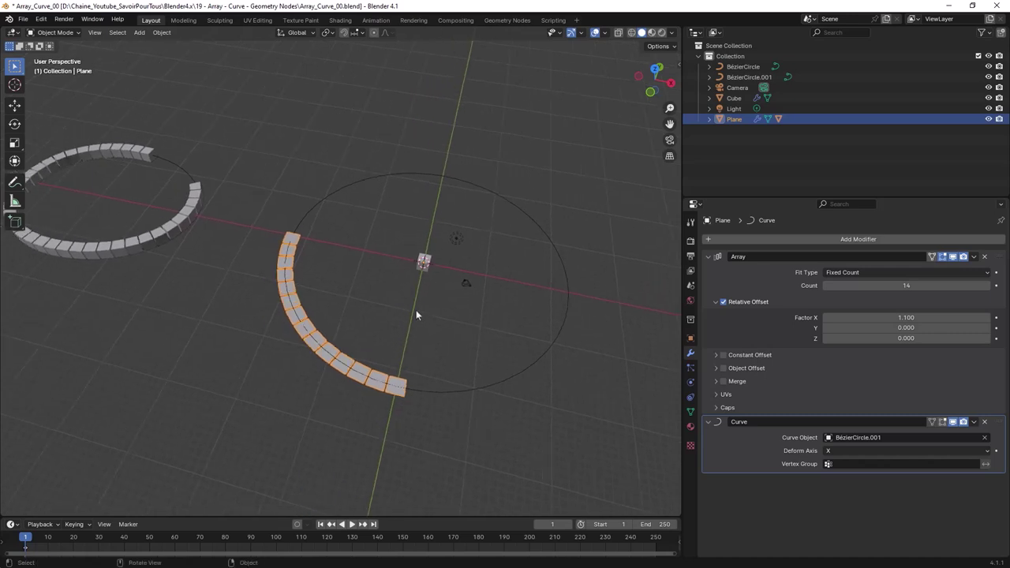
pyautogui.scroll(2, 416, 309)
pyautogui.scroll(2, 416, 310)
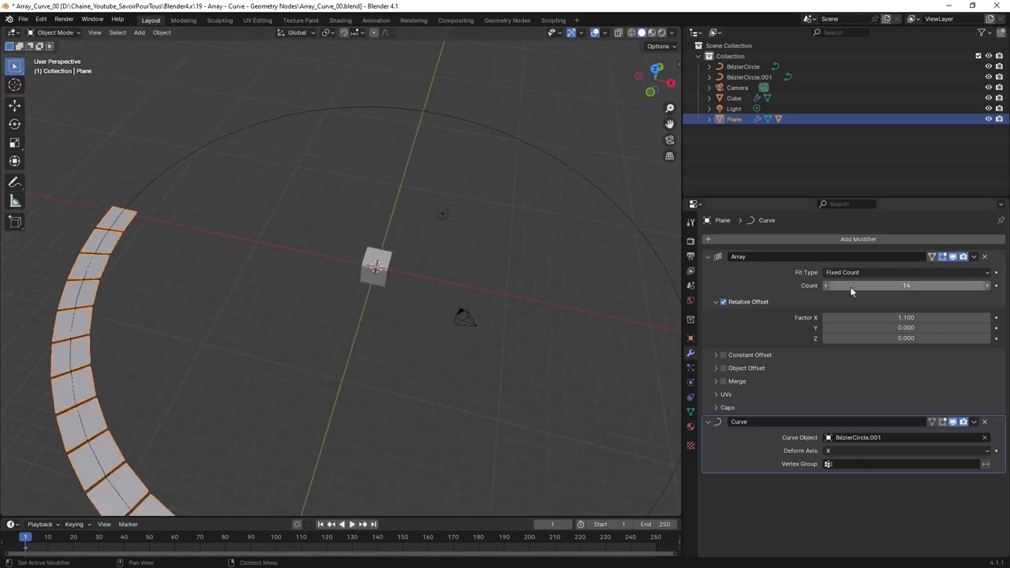
# Step: Raise the Array count from 14 to 53 to close the ring
pyautogui.moveTo(849, 285); pyautogui.dragTo(930, 286)
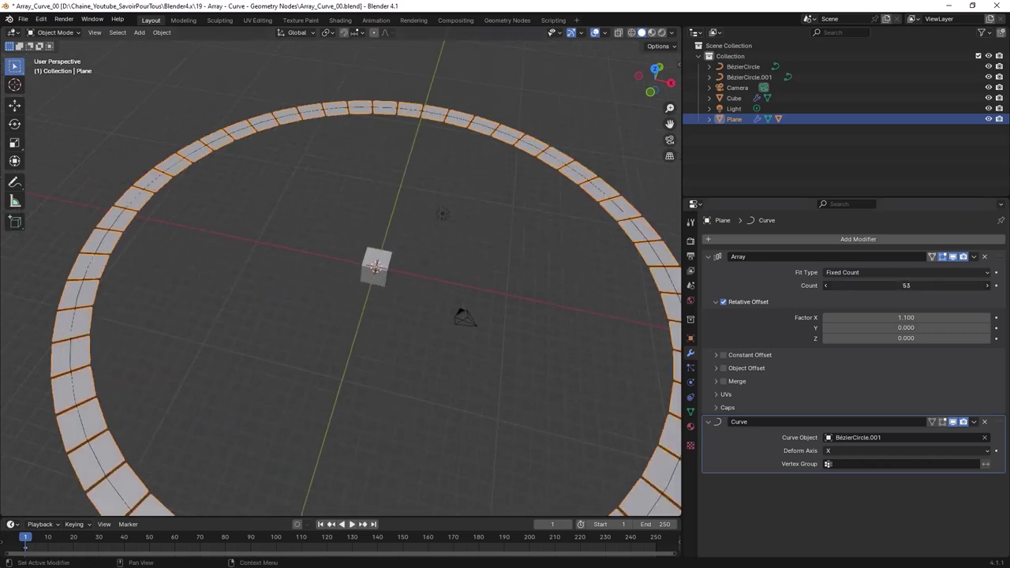
pyautogui.scroll(-3, 518, 269)
pyautogui.moveTo(518, 269)
pyautogui.mouseDown(button='middle')
pyautogui.moveTo(493, 314)
pyautogui.moveTo(472, 317)
pyautogui.mouseUp(button='middle')
pyautogui.scroll(3, 374, 269)
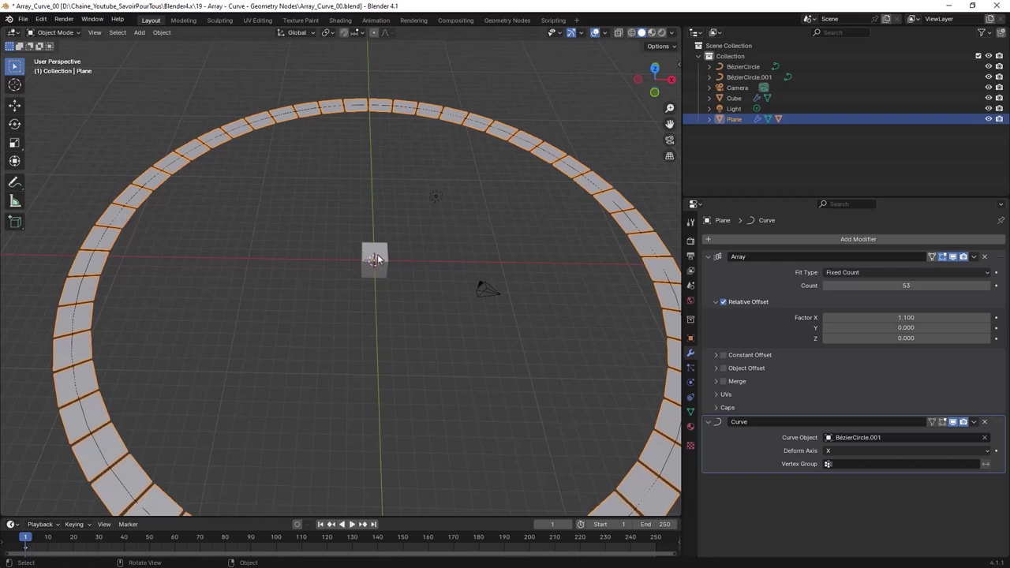
# Step: Set the Plane's Instancing to Faces so Cube.001 appears on every face
pyautogui.click(690, 338)
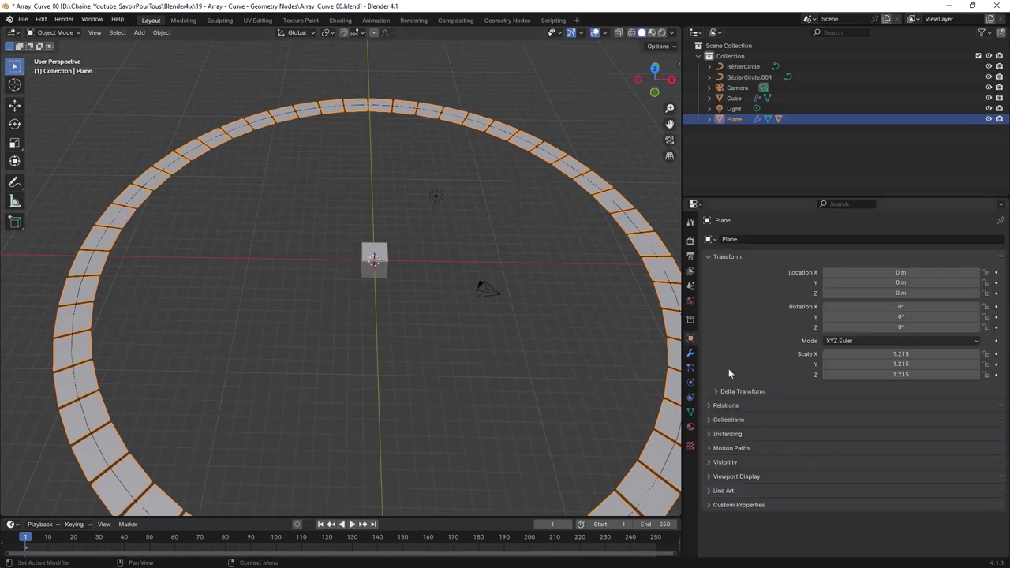
pyautogui.click(726, 435)
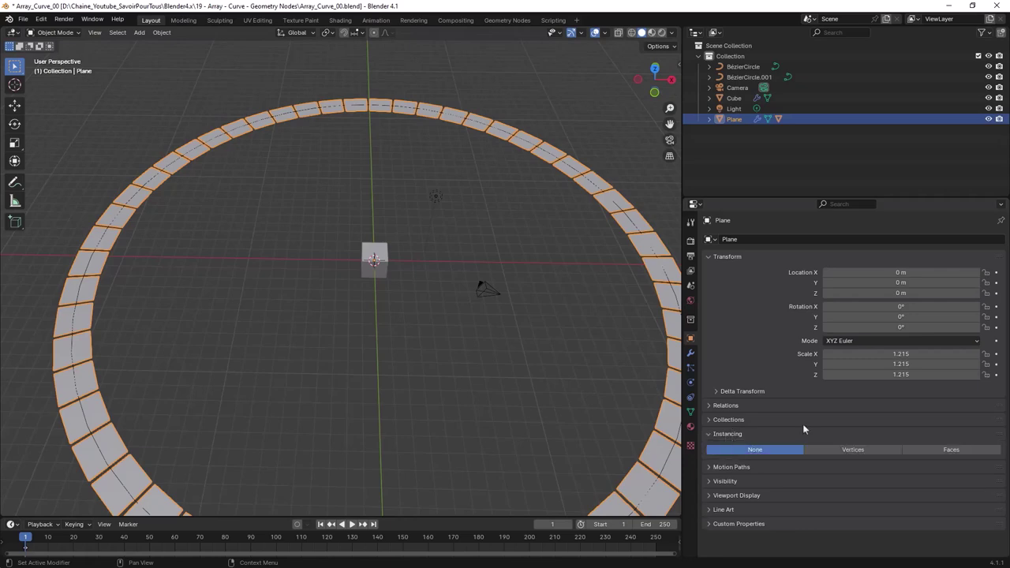
pyautogui.click(948, 449)
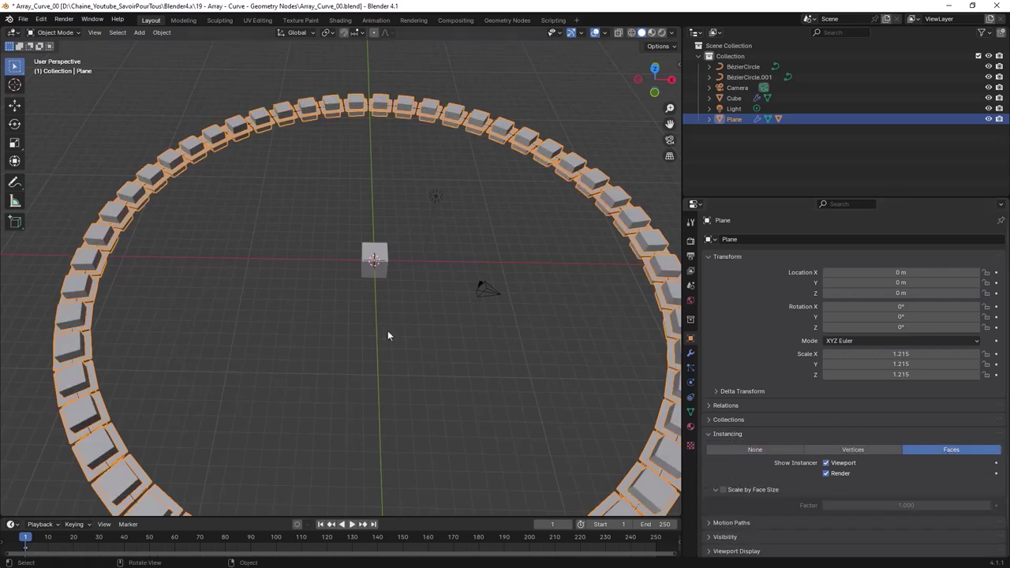
pyautogui.moveTo(387, 332)
pyautogui.mouseDown(button='middle')
pyautogui.moveTo(397, 297)
pyautogui.moveTo(420, 287)
pyautogui.moveTo(367, 365)
pyautogui.mouseUp(button='middle')
pyautogui.scroll(-4, 382, 313)
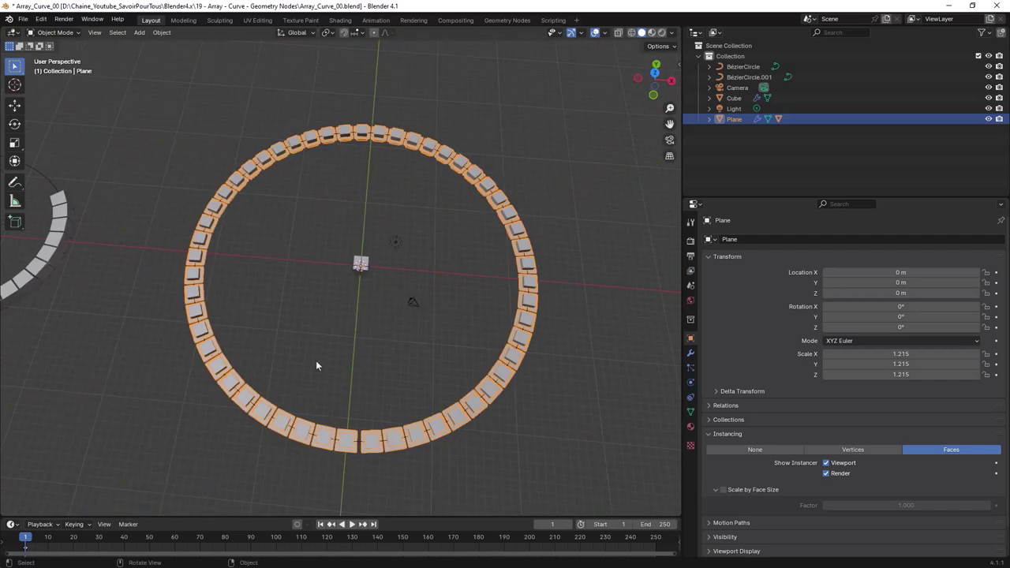
pyautogui.scroll(2, 315, 359)
pyautogui.scroll(4, 149, 323)
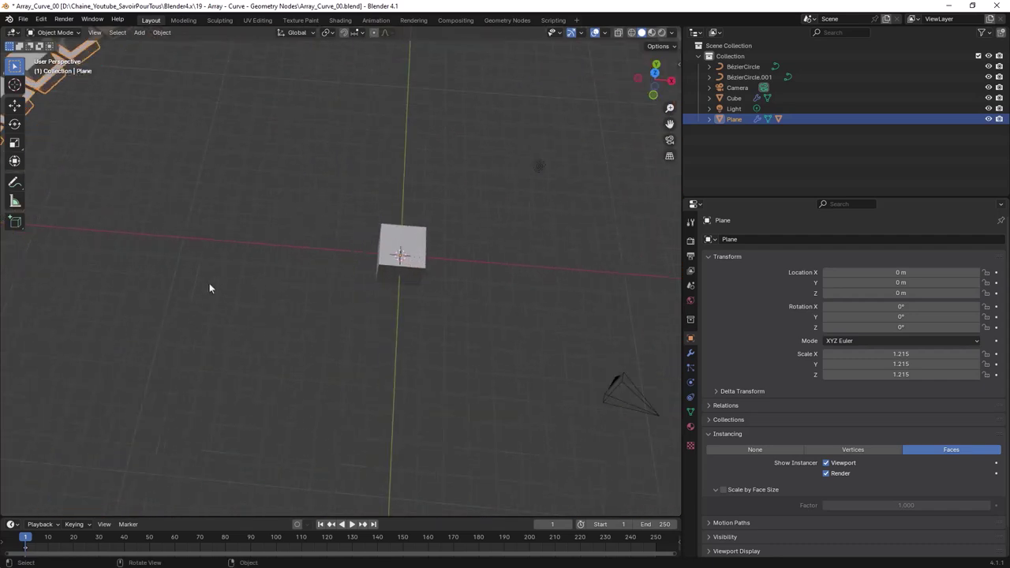
pyautogui.scroll(-4, 209, 288)
# Step: Turn off Show Instancer for Viewport and Render to hide the plane faces
pyautogui.moveTo(209, 286)
pyautogui.mouseDown(button='middle')
pyautogui.moveTo(155, 281)
pyautogui.moveTo(320, 312)
pyautogui.mouseUp(button='middle')
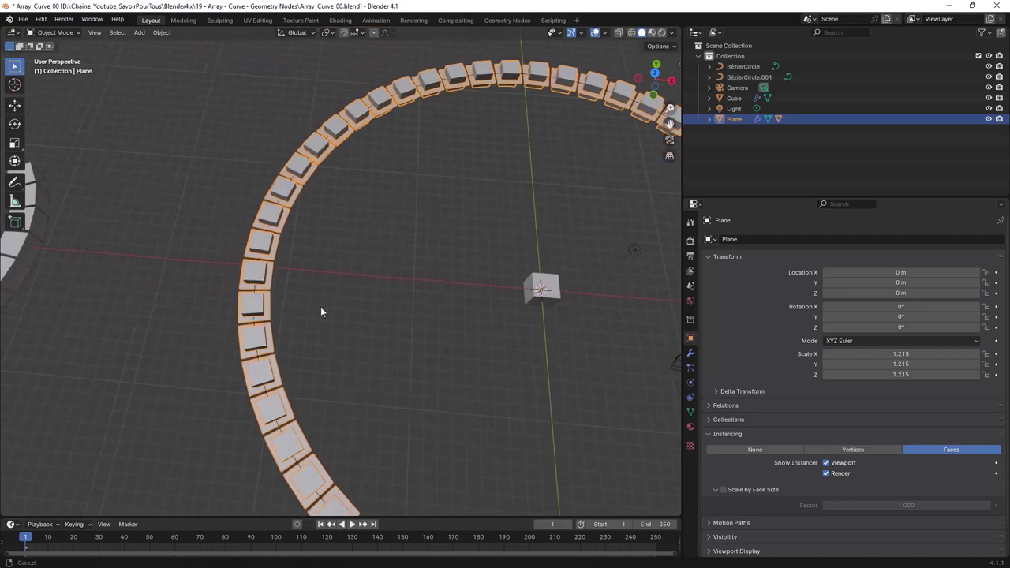
pyautogui.scroll(-3, 417, 314)
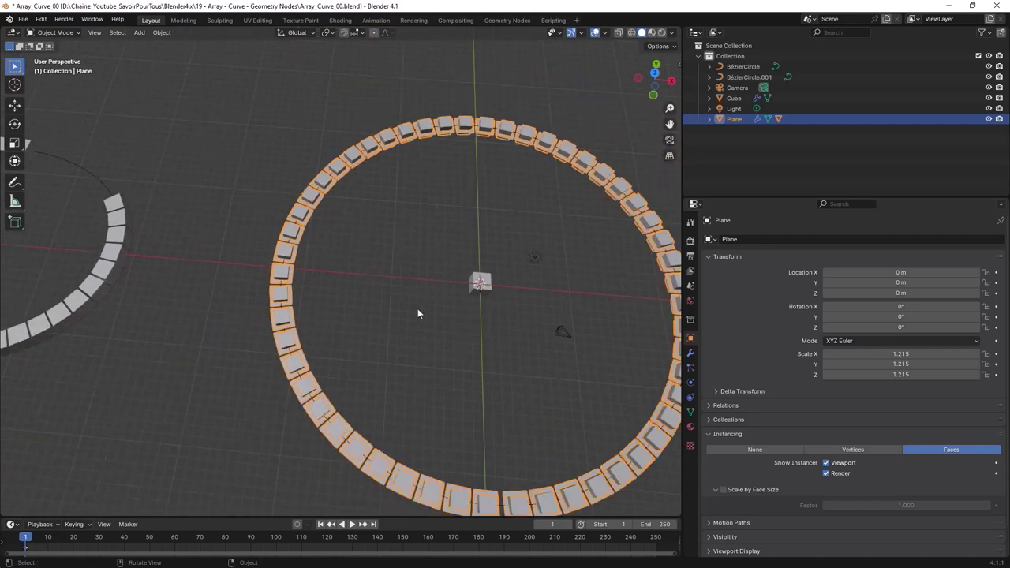
pyautogui.moveTo(418, 314)
pyautogui.mouseDown(button='middle')
pyautogui.moveTo(338, 300)
pyautogui.moveTo(377, 277)
pyautogui.mouseUp(button='middle')
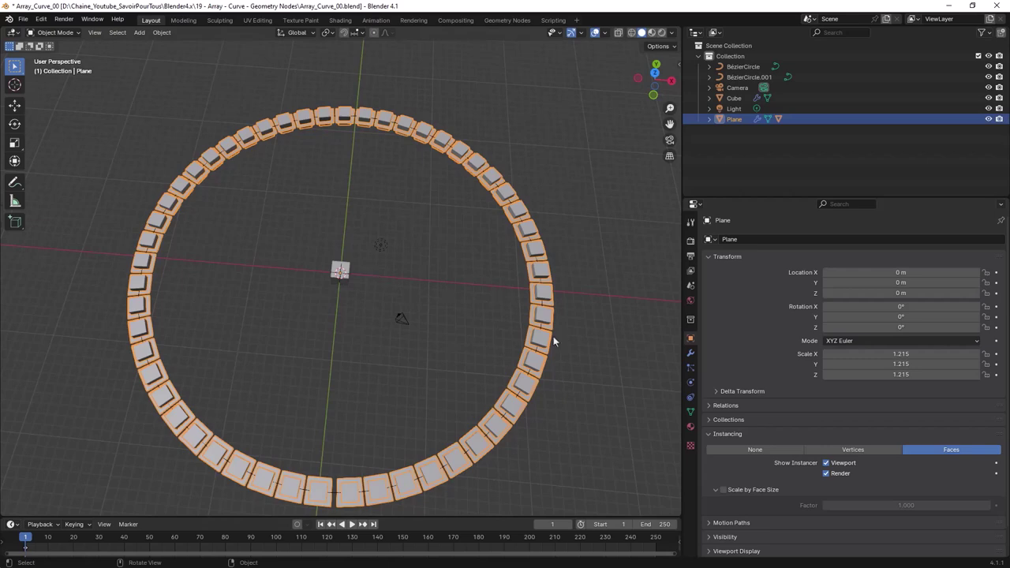
pyautogui.moveTo(563, 363); pyautogui.dragTo(499, 418, button='middle')
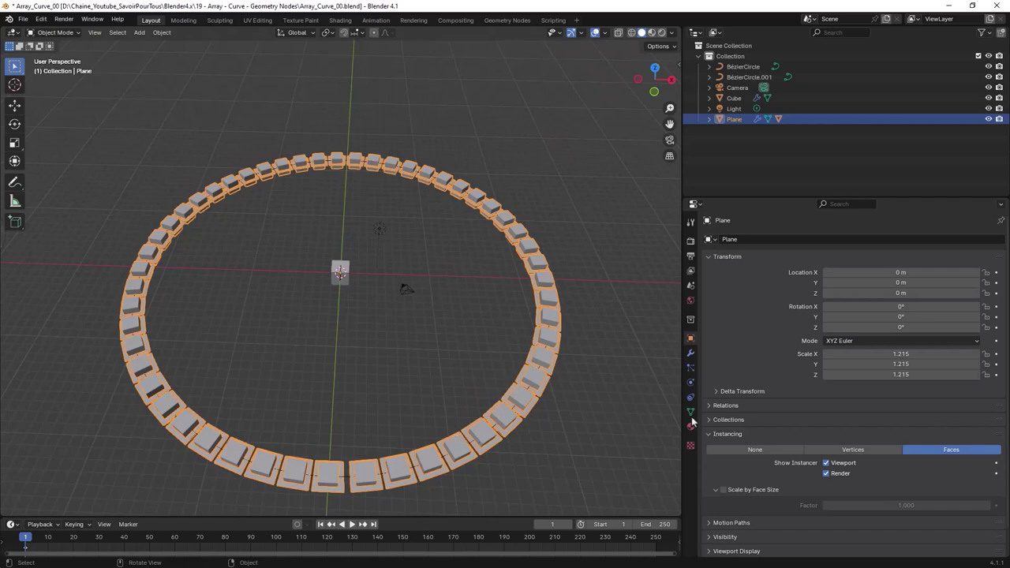
pyautogui.click(826, 463)
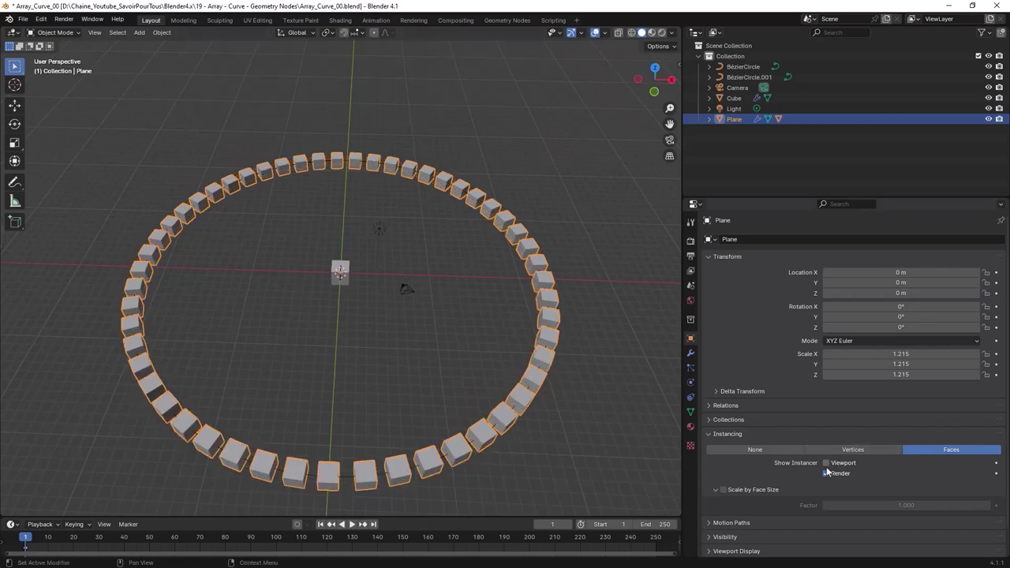
pyautogui.click(826, 473)
pyautogui.moveTo(415, 314); pyautogui.dragTo(414, 329, button='middle')
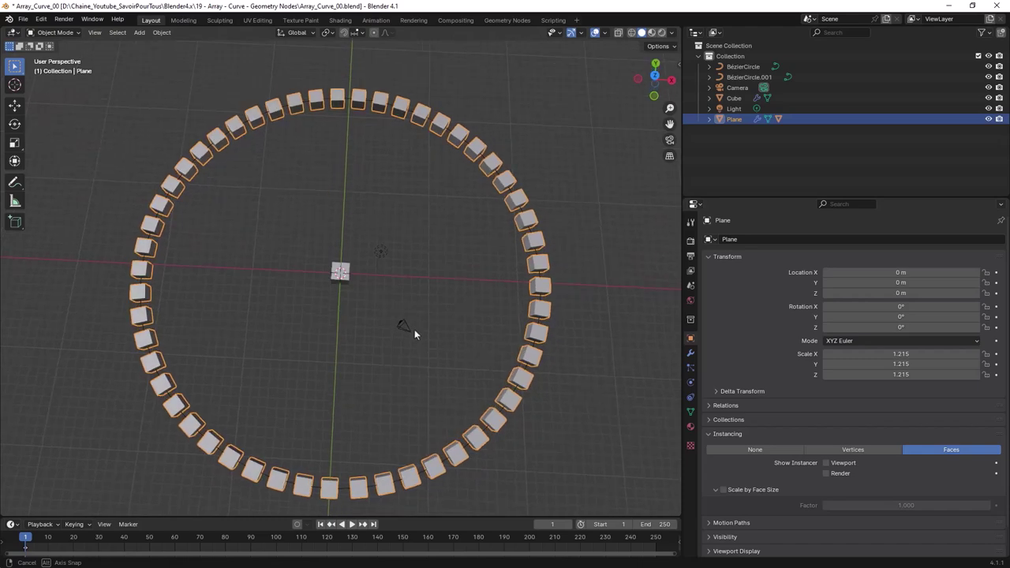
pyautogui.scroll(-2, 412, 325)
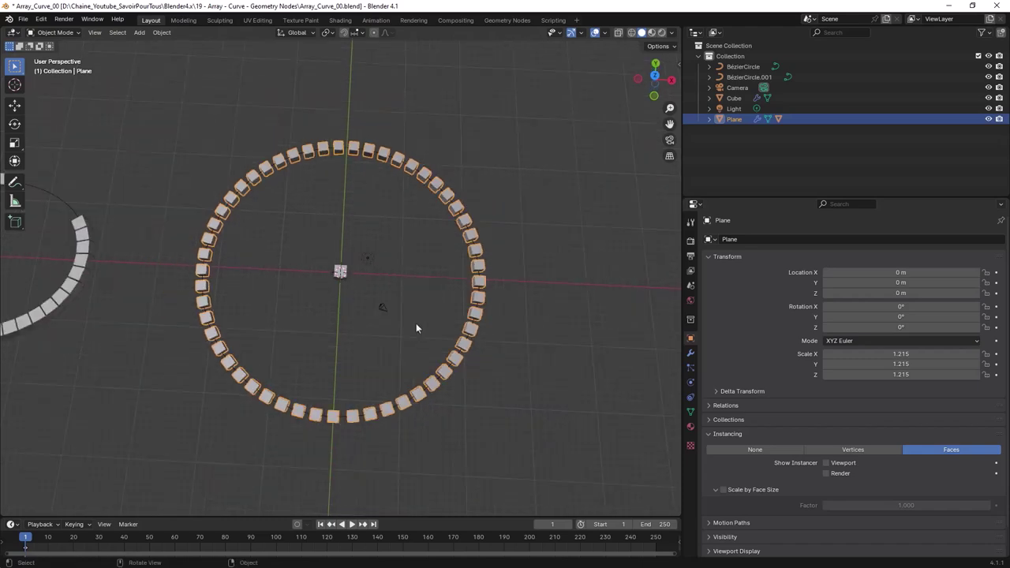
# Step: Stretch BézierCircle.001 into an oval by moving its right control point outward
pyautogui.press('Tab')
pyautogui.press('Tab')
pyautogui.scroll(1, 356, 427)
pyautogui.scroll(2, 355, 429)
pyautogui.click(221, 513)
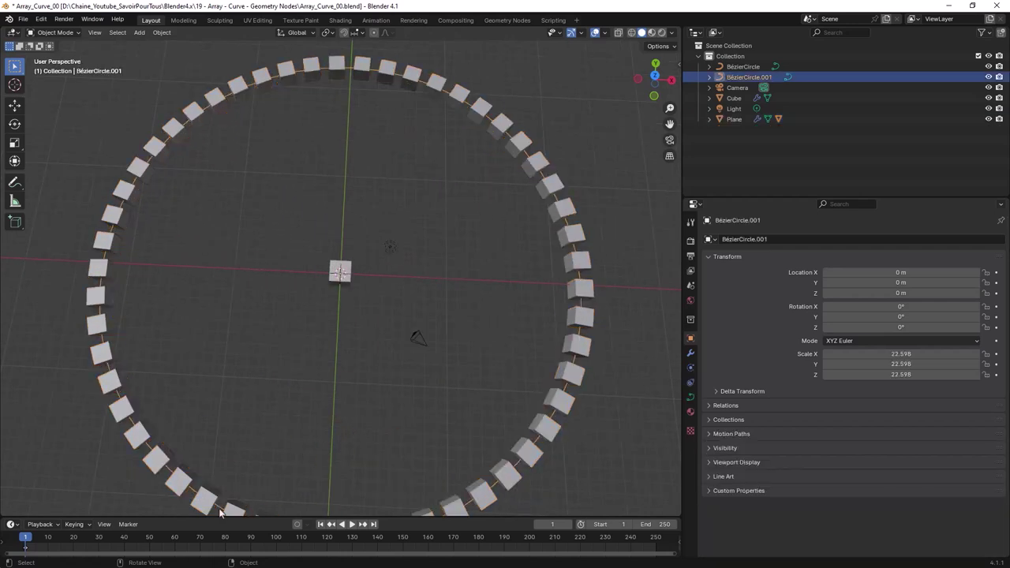
pyautogui.scroll(-3, 304, 394)
pyautogui.scroll(-1, 385, 313)
pyautogui.press('Tab')
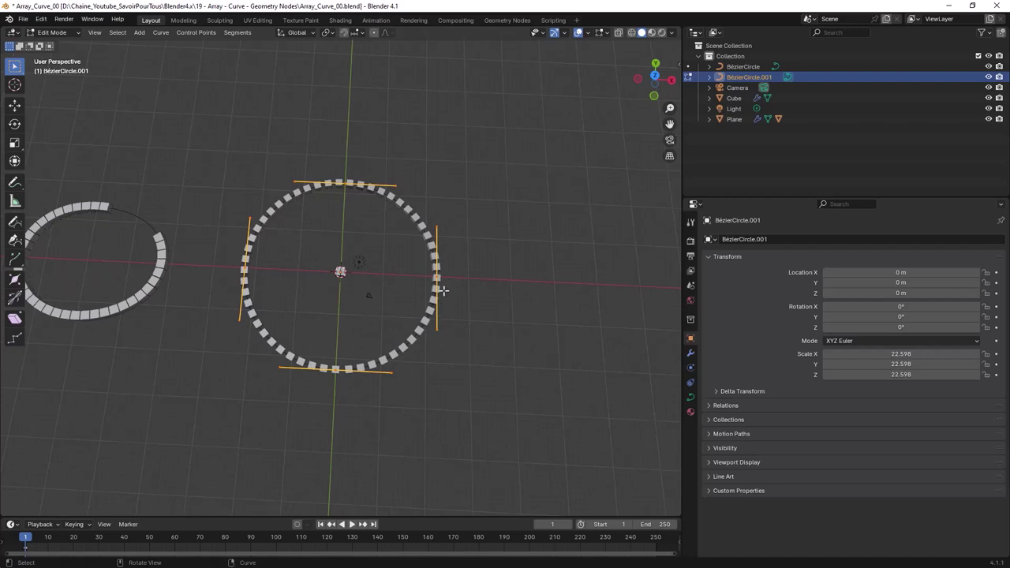
pyautogui.moveTo(414, 264); pyautogui.dragTo(461, 302)
pyautogui.press('g')
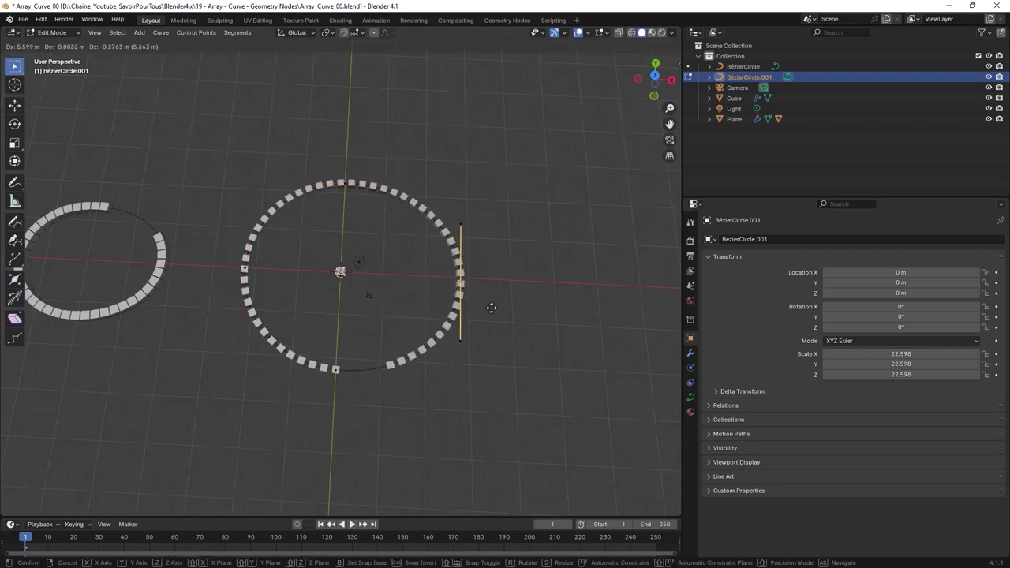
pyautogui.click(543, 304)
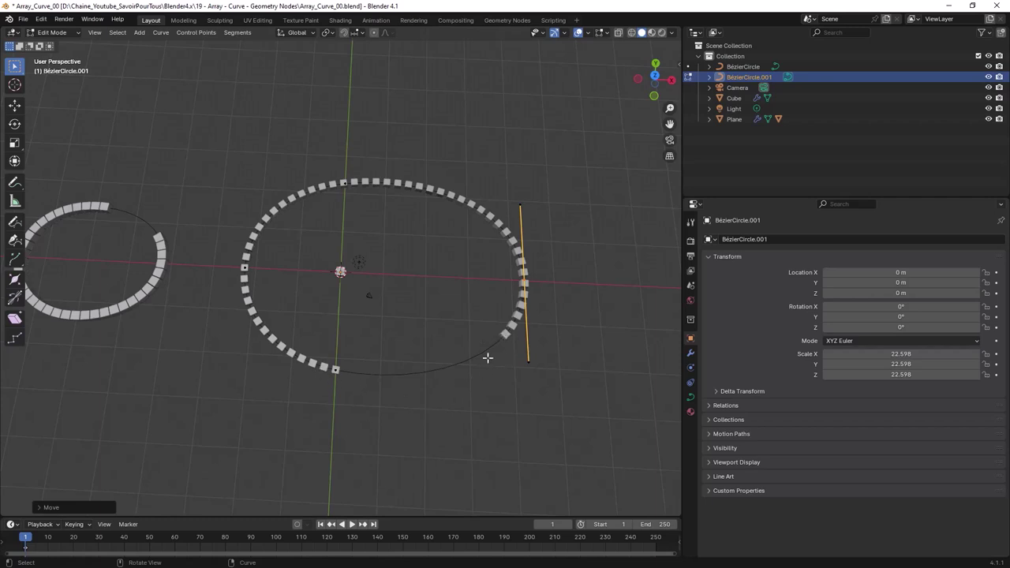
# Step: Raise the Array count to 67 so the cubes close the oval ring, then inspect both rings
pyautogui.moveTo(862, 288)
pyautogui.mouseDown()
pyautogui.moveTo(915, 288)
pyautogui.moveTo(862, 293)
pyautogui.mouseUp()
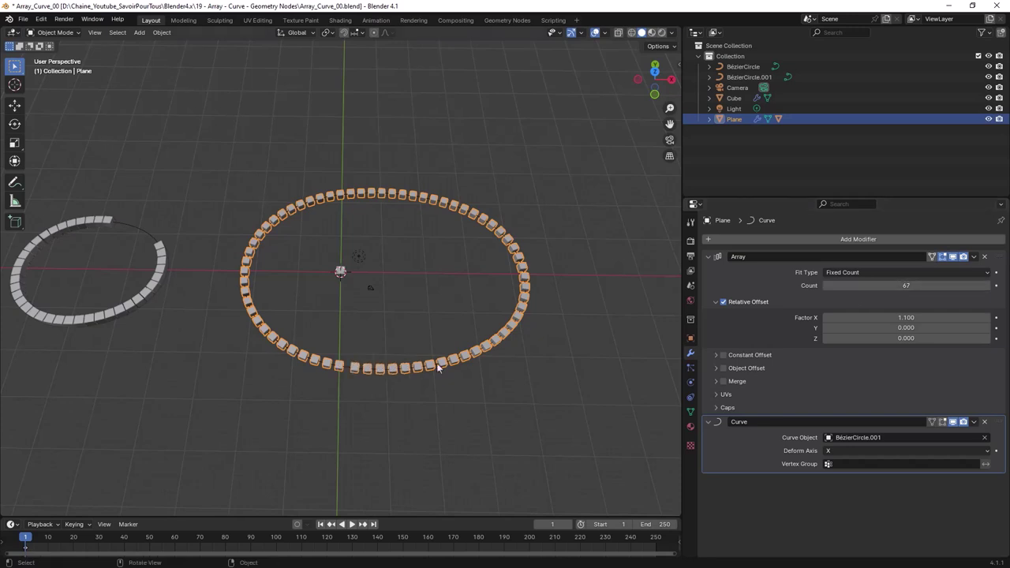
pyautogui.moveTo(438, 368); pyautogui.dragTo(448, 350, button='middle')
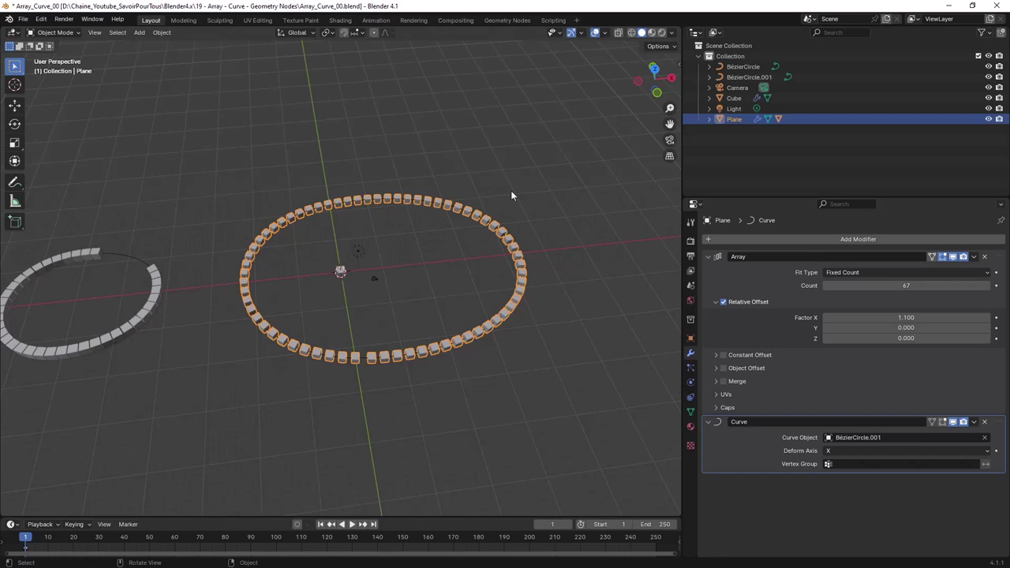
pyautogui.moveTo(433, 254)
pyautogui.mouseDown(button='middle')
pyautogui.moveTo(489, 234)
pyautogui.moveTo(483, 250)
pyautogui.mouseUp(button='middle')
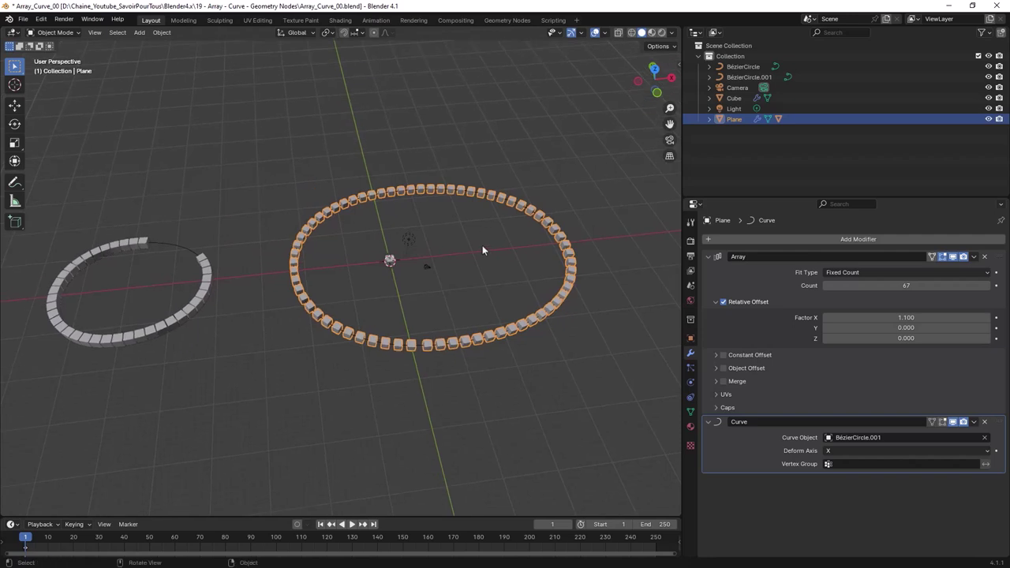
pyautogui.scroll(-3, 483, 250)
pyautogui.scroll(-2, 483, 251)
pyautogui.moveTo(185, 202); pyautogui.dragTo(463, 318)
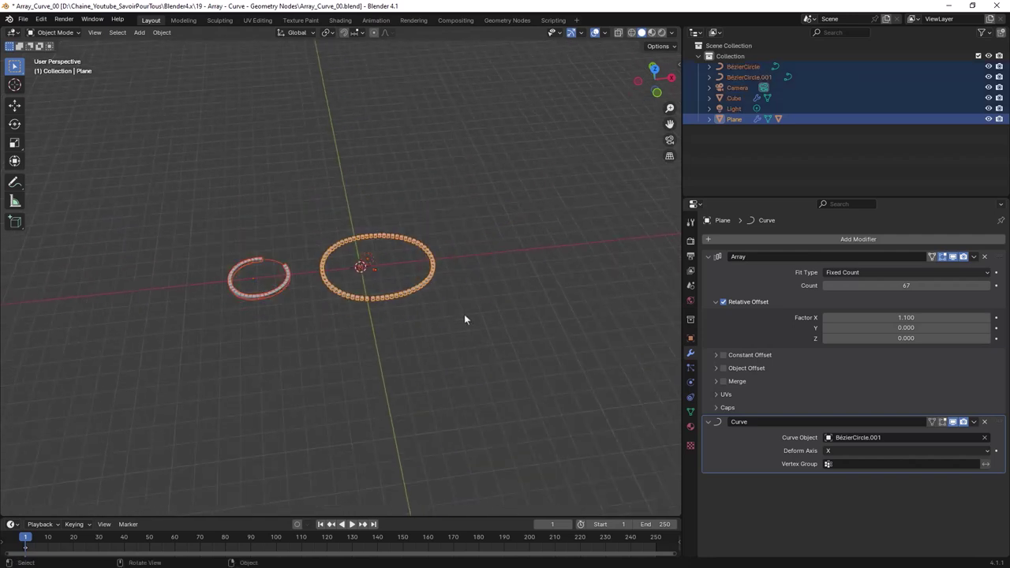
# Step: Shift the selected cube rings aside along X, clearing the origin
pyautogui.press('g')
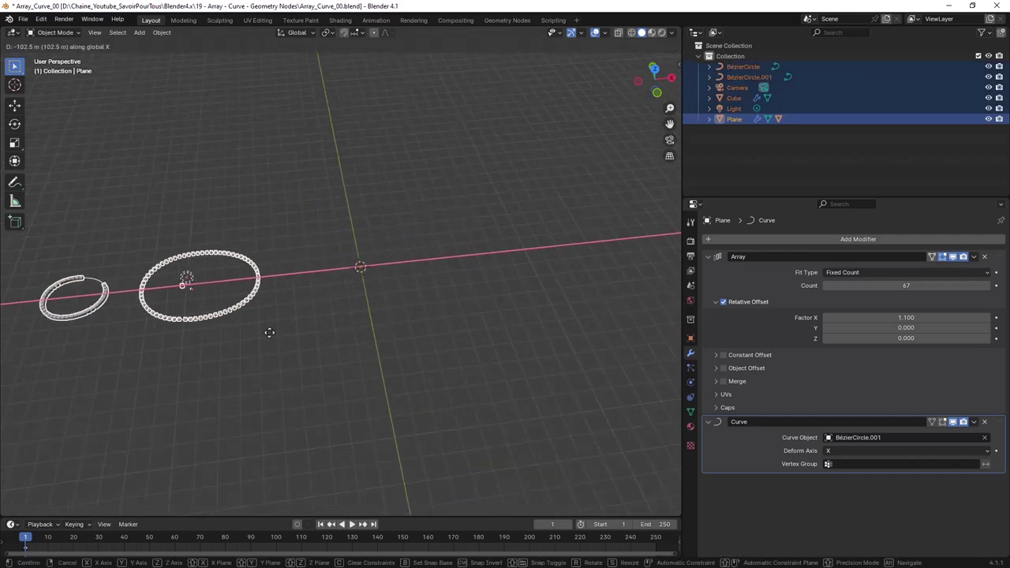
pyautogui.click(213, 335)
pyautogui.moveTo(322, 314); pyautogui.dragTo(385, 276, button='middle')
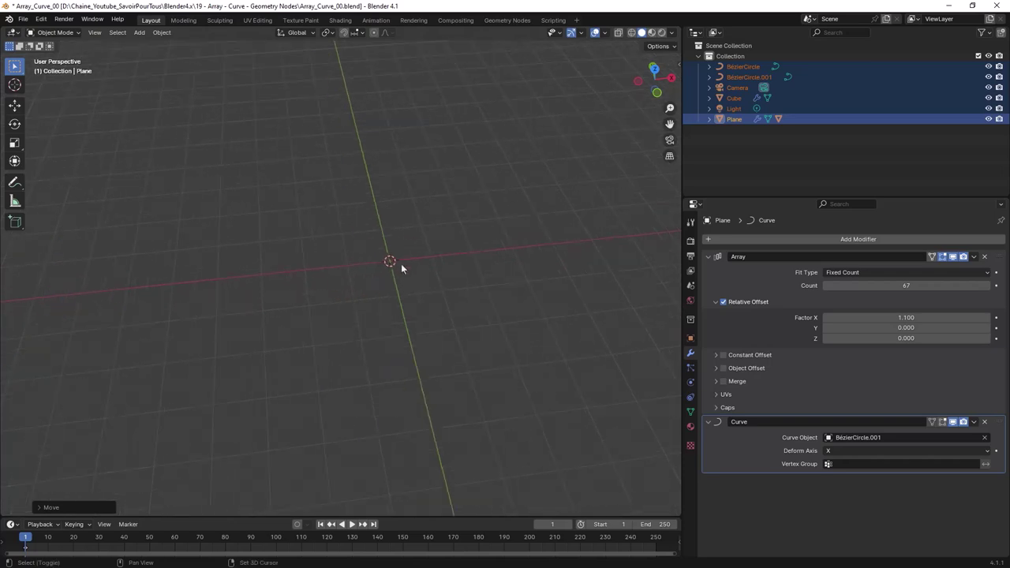
# Step: Add a Bézier circle at the origin, discarding an accidentally added cube
pyautogui.hotkey('shift', 'a')
pyautogui.click(443, 273)
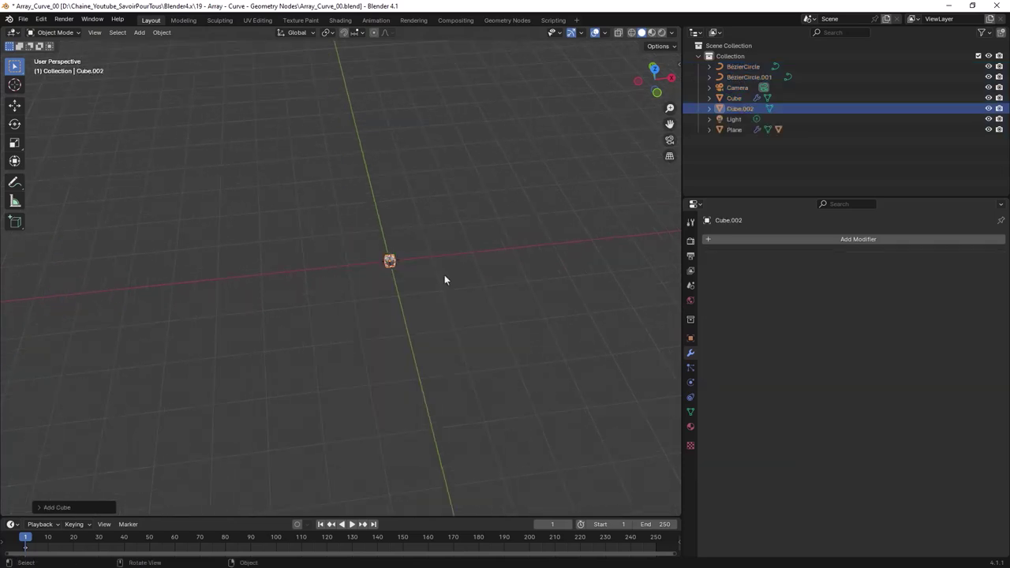
pyautogui.scroll(3, 407, 264)
pyautogui.keyDown('shift'); pyautogui.moveTo(493, 266); pyautogui.dragTo(355, 295, button='middle'); pyautogui.keyUp('shift')
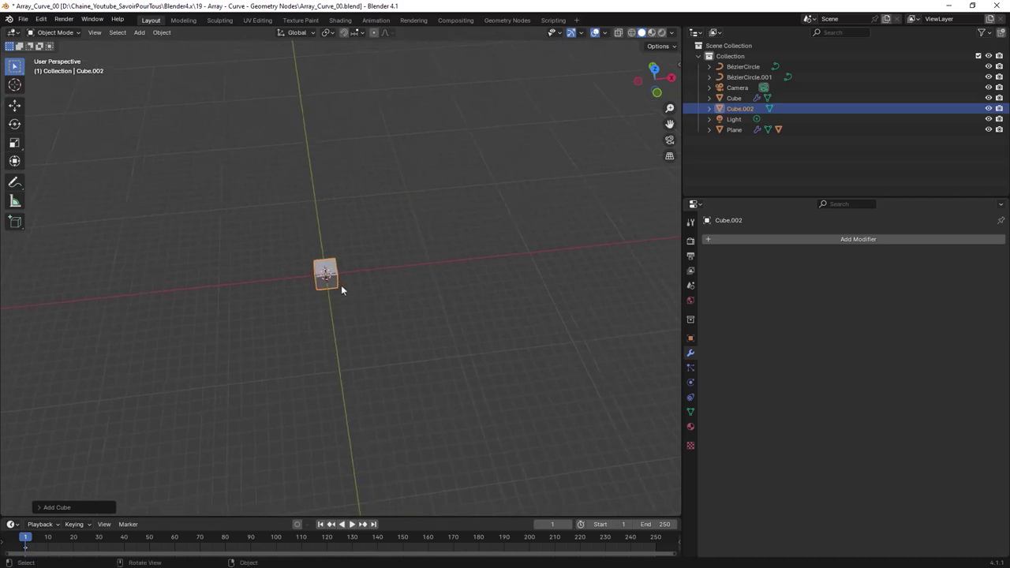
pyautogui.press('Delete')
pyautogui.hotkey('shift', 'a')
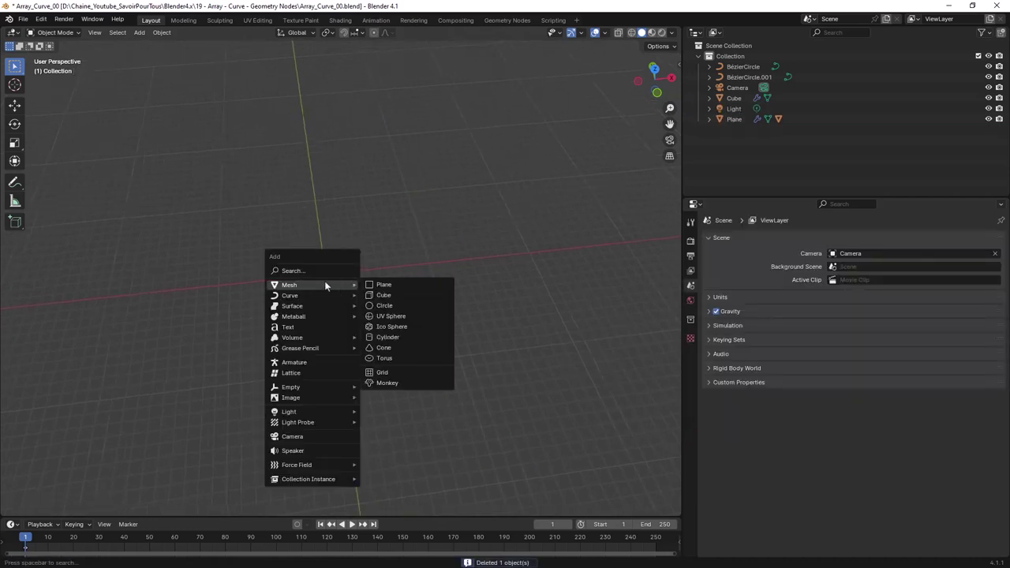
pyautogui.click(384, 306)
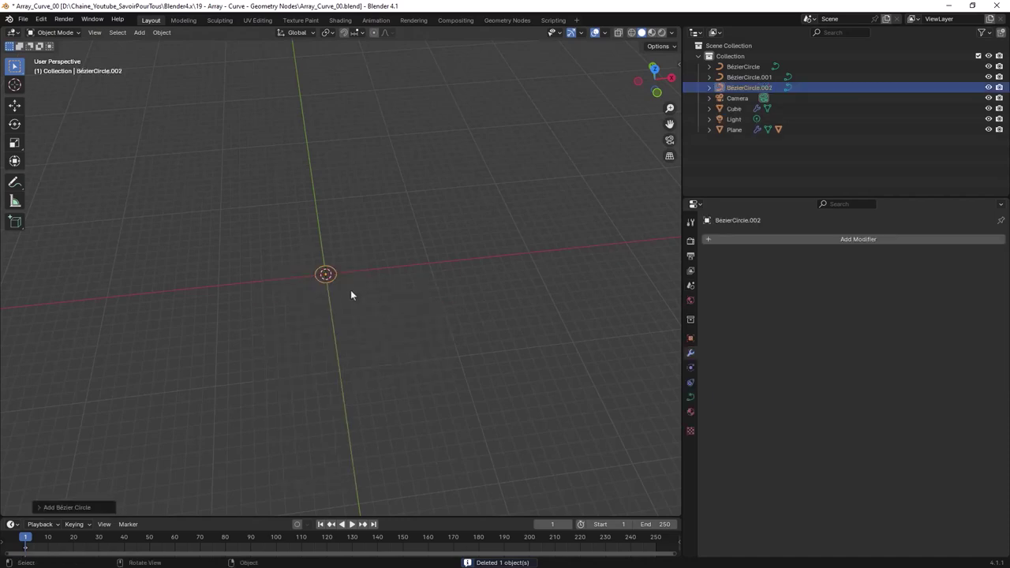
# Step: Create a new Geometry Nodes tree for the circle and move Group Output up-right
pyautogui.click(510, 20)
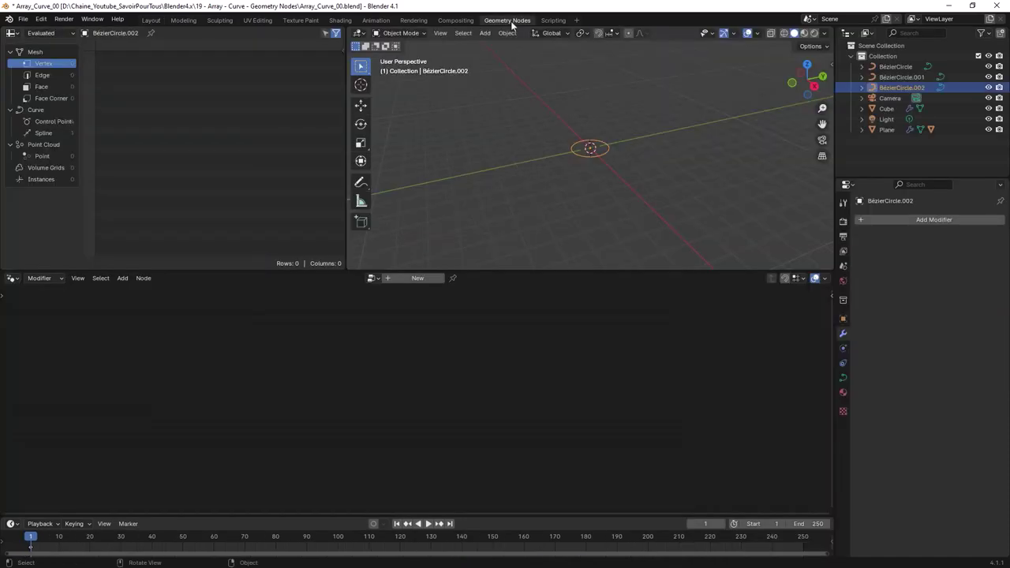
pyautogui.click(422, 278)
pyautogui.moveTo(557, 408); pyautogui.dragTo(613, 343)
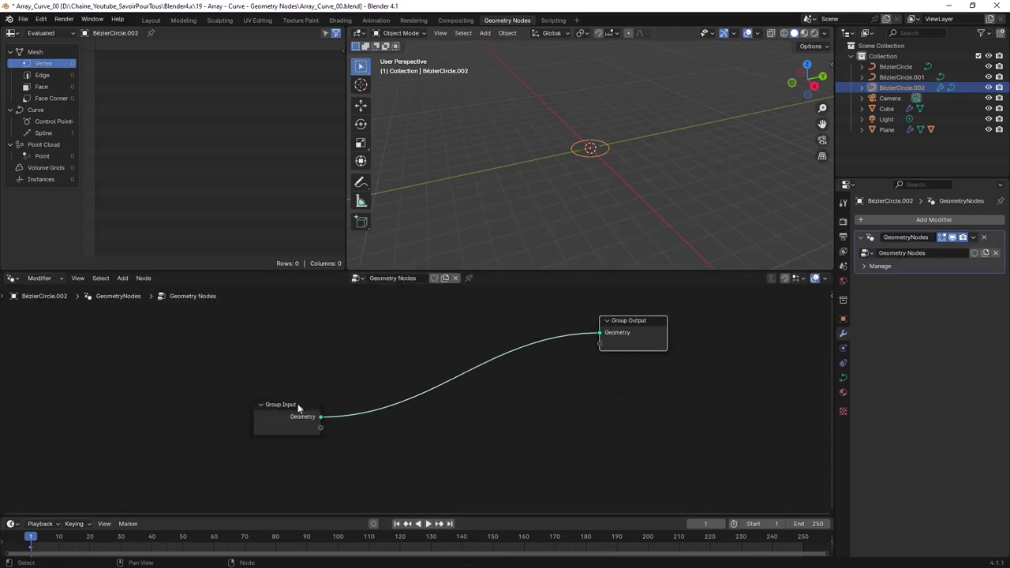
pyautogui.moveTo(299, 405); pyautogui.dragTo(289, 409, button='middle')
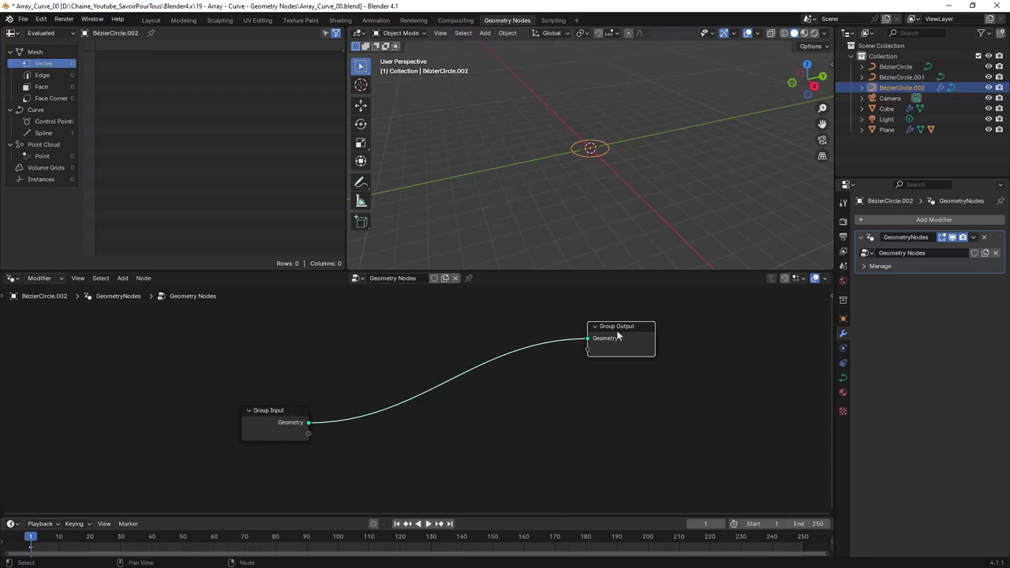
pyautogui.hotkey('shift', 'a')
# Step: Scale the Bézier circle about 3.5× and select its control points in Edit Mode
pyautogui.press('s')
pyautogui.click(622, 175)
pyautogui.press('Tab')
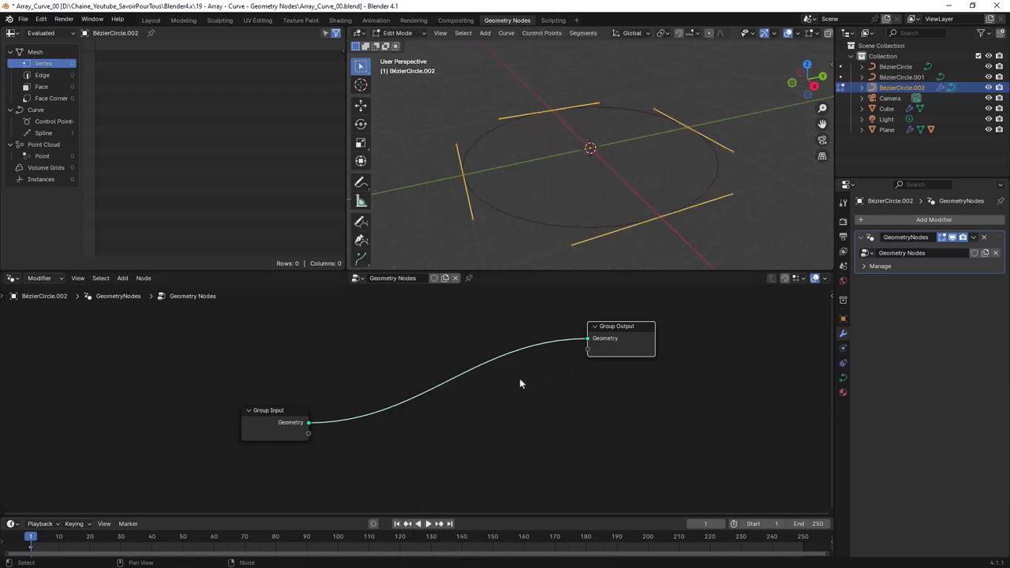
pyautogui.scroll(-2, 470, 443)
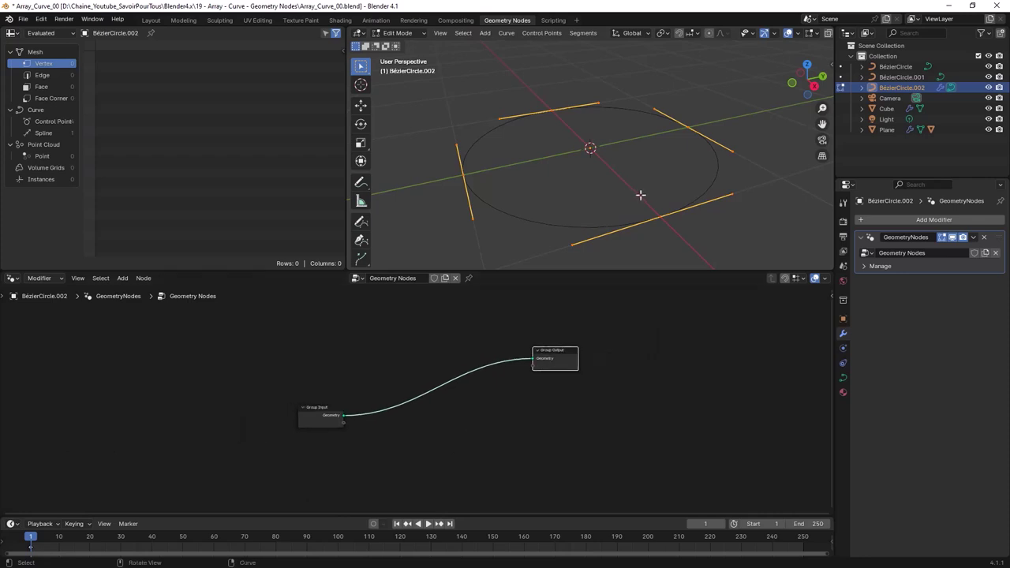
pyautogui.press('b')
pyautogui.moveTo(655, 210); pyautogui.dragTo(666, 227)
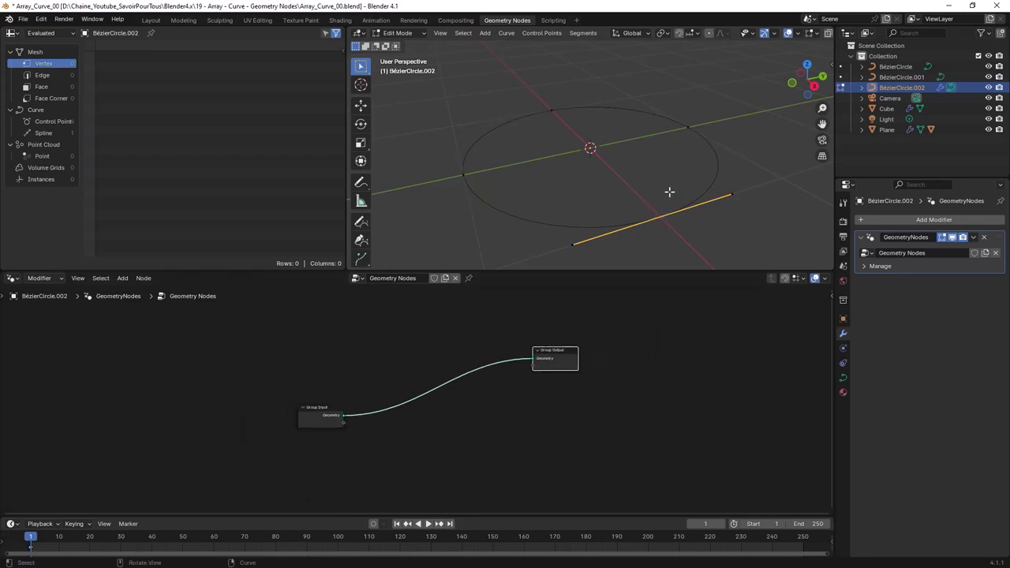
pyautogui.click(683, 121)
pyautogui.click(550, 109)
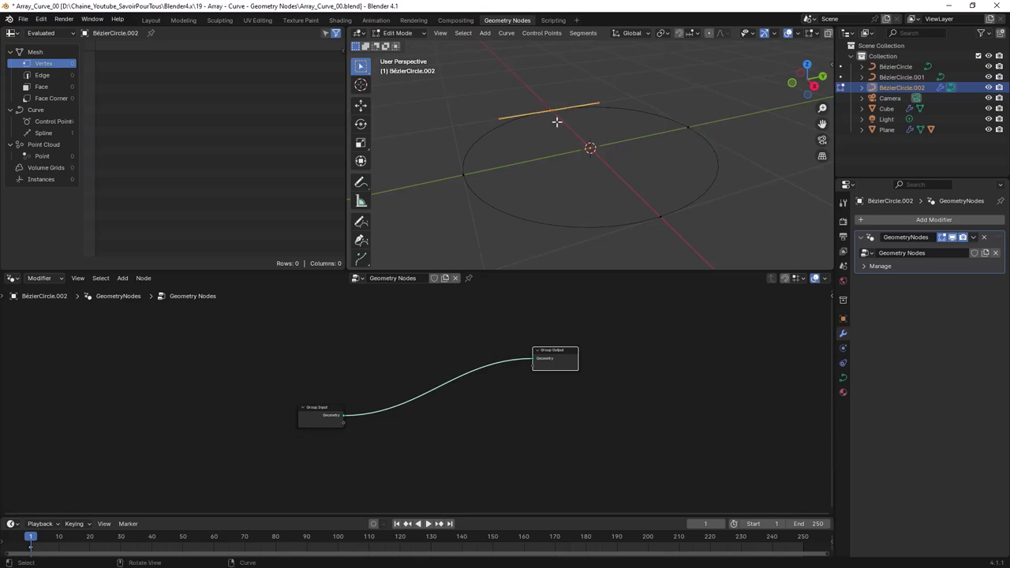
pyautogui.click(460, 171)
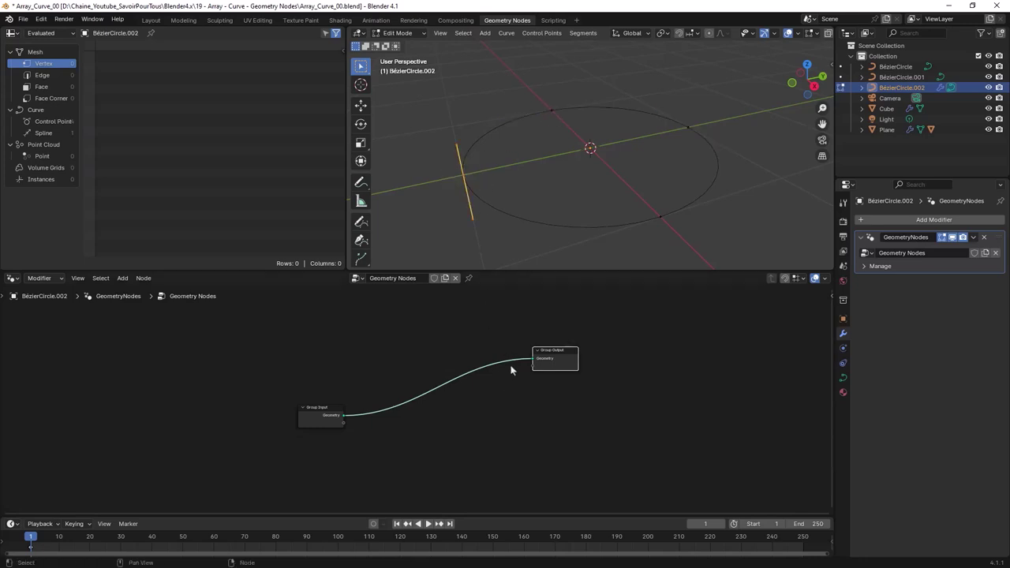
pyautogui.click(491, 350)
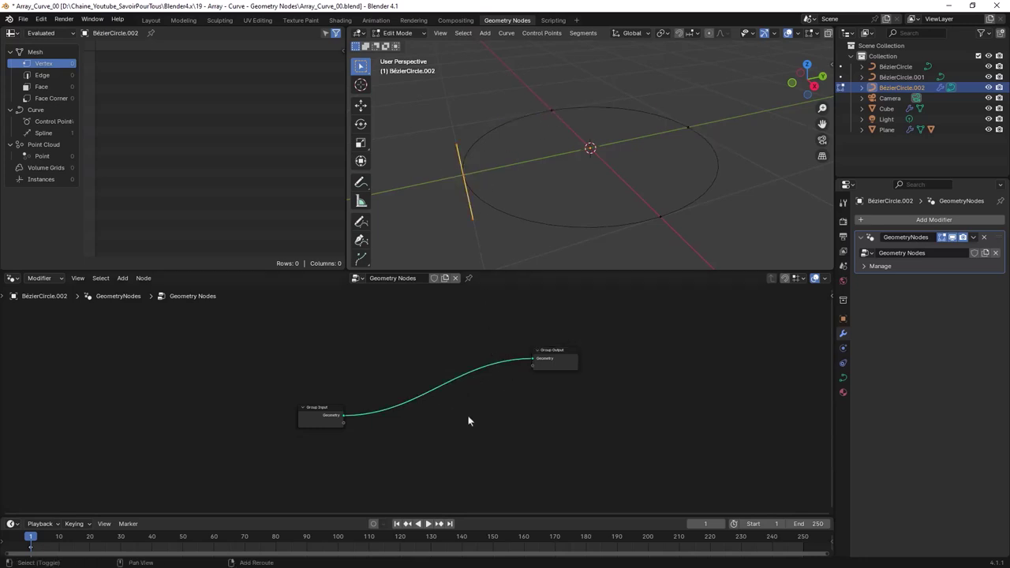
pyautogui.hotkey('shift', 'a')
# Step: Insert an Instance on Points node on the Group Input–Output link
pyautogui.click(447, 354)
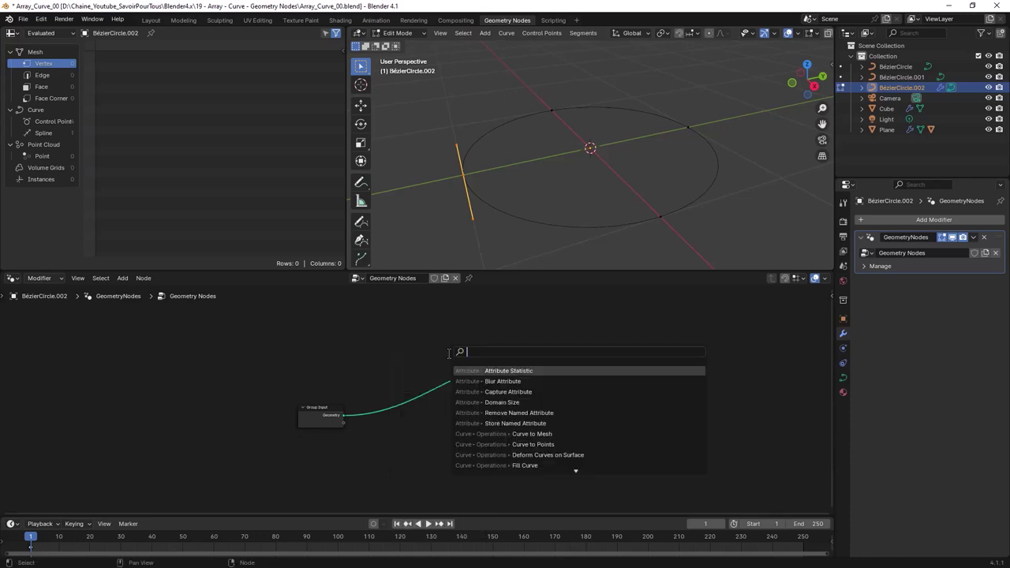
pyautogui.write('instance')
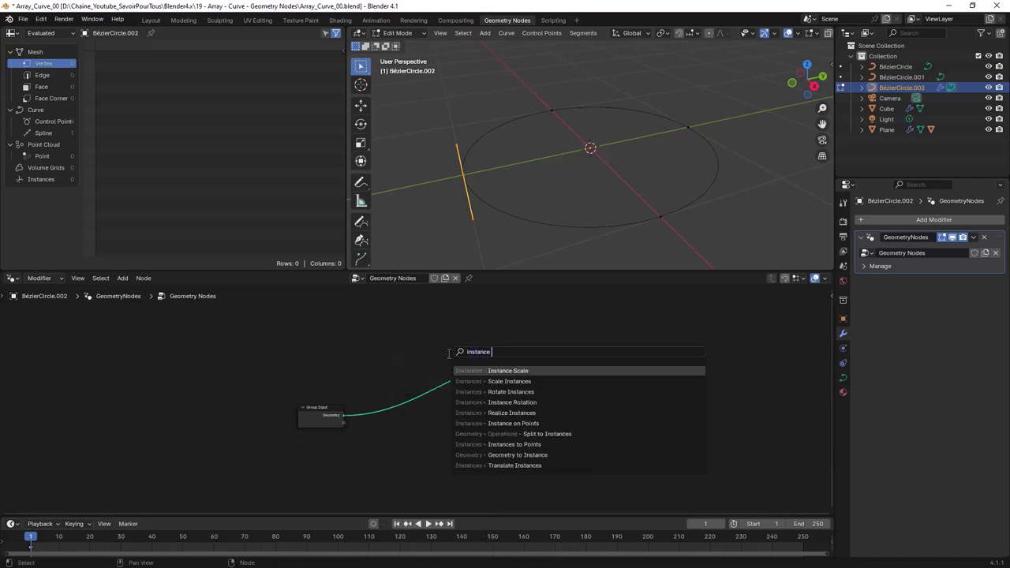
pyautogui.write(' on')
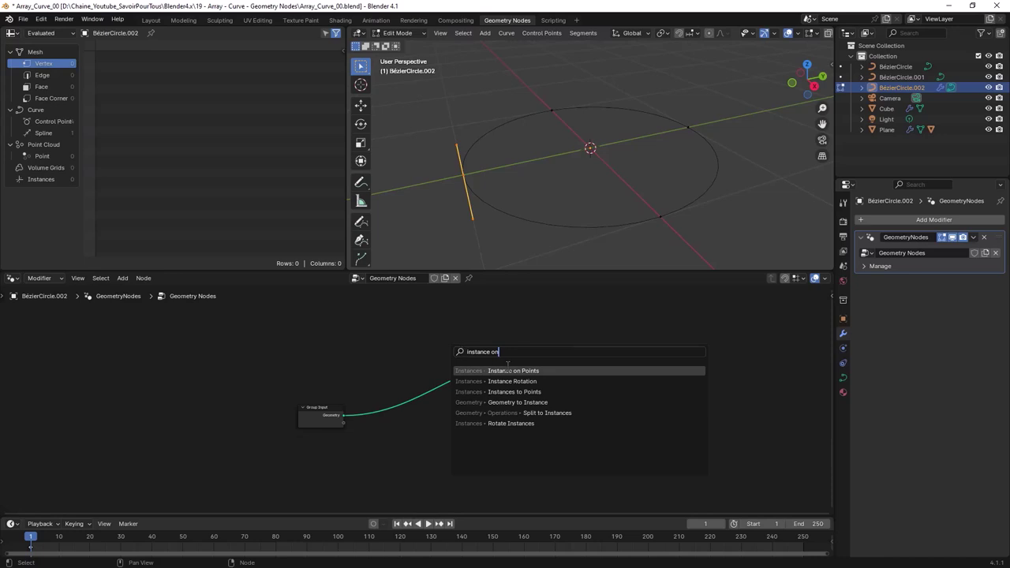
pyautogui.click(516, 371)
pyautogui.click(453, 361)
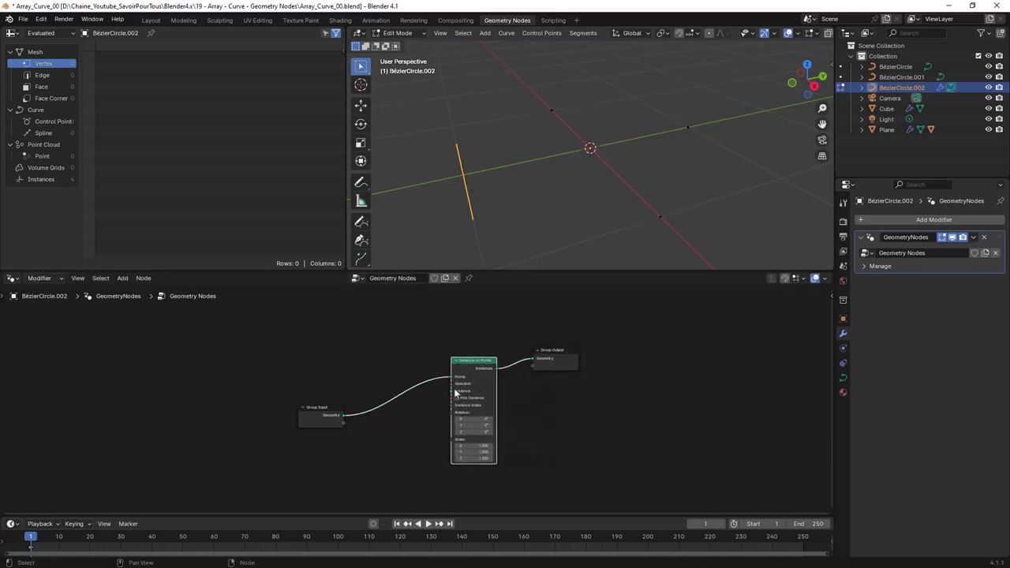
pyautogui.scroll(2, 462, 432)
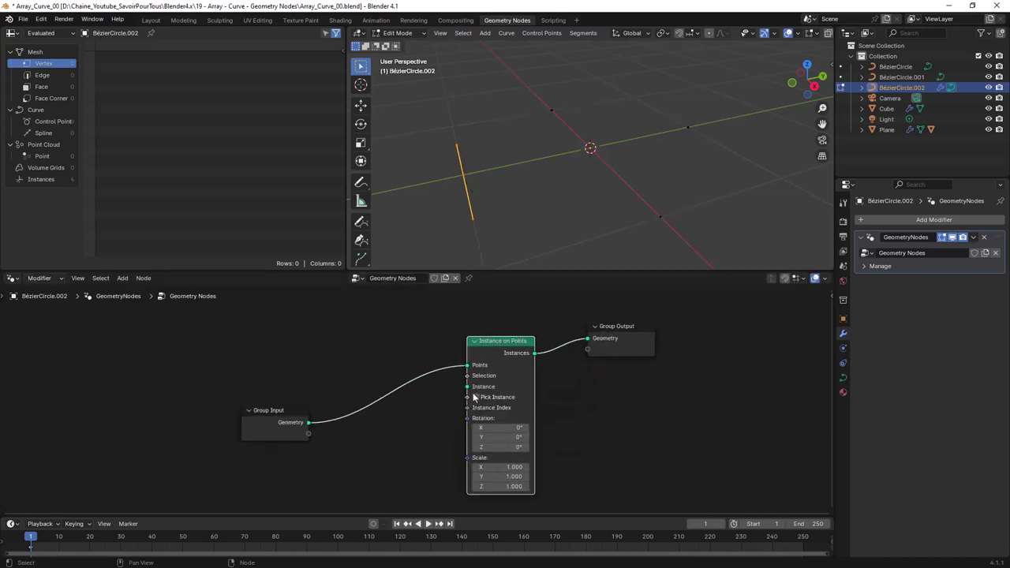
# Step: Feed a Cube node of size 0.2 m into the Instance input
pyautogui.moveTo(466, 387); pyautogui.dragTo(321, 478)
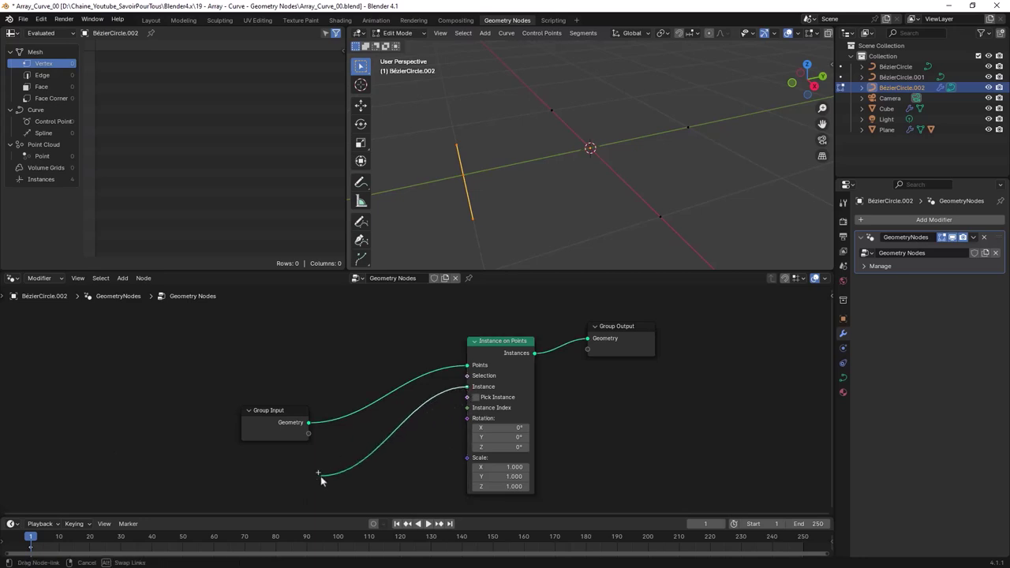
pyautogui.write('cube')
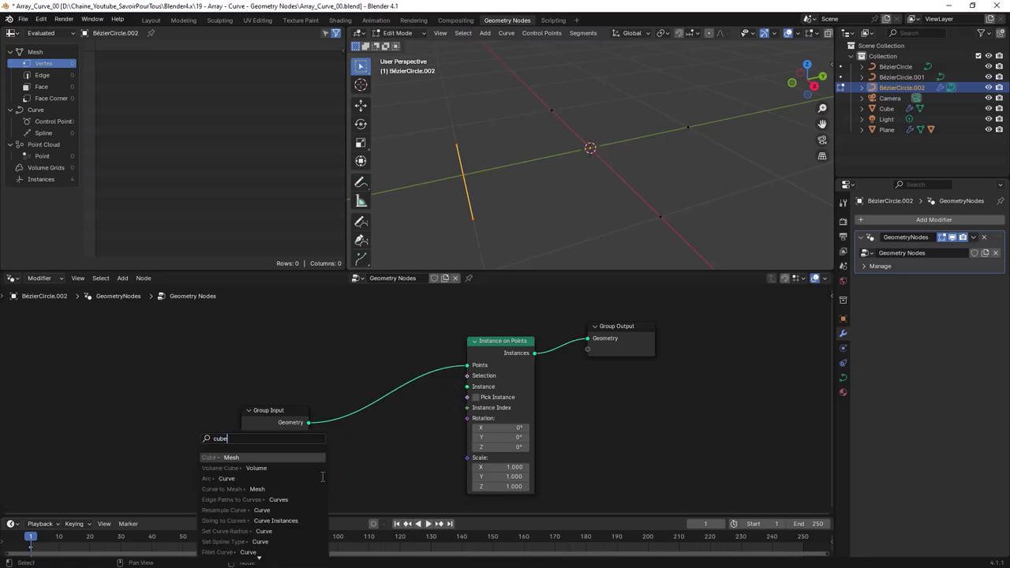
pyautogui.click(260, 458)
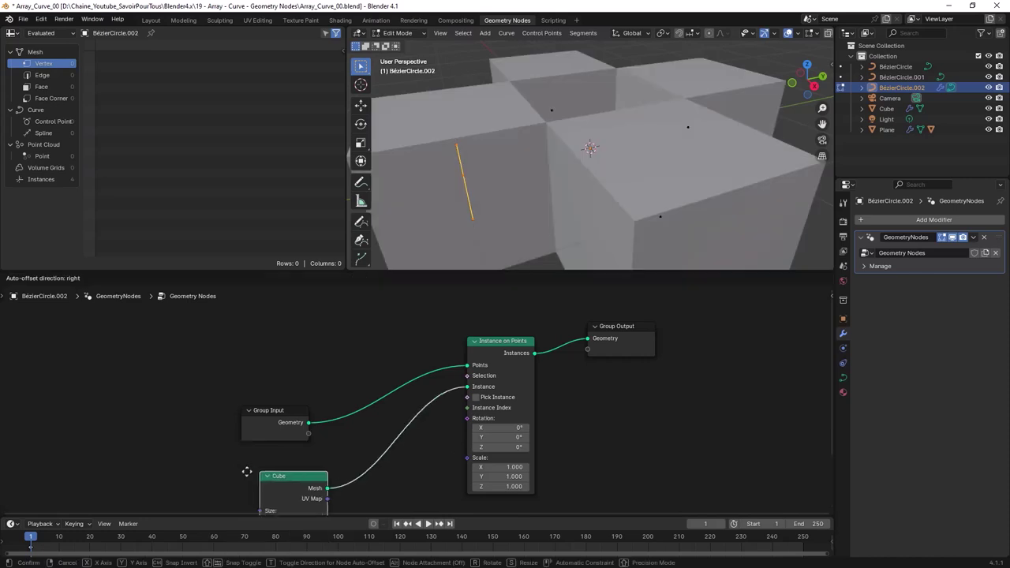
pyautogui.click(223, 448)
pyautogui.moveTo(379, 481); pyautogui.dragTo(459, 389, button='middle')
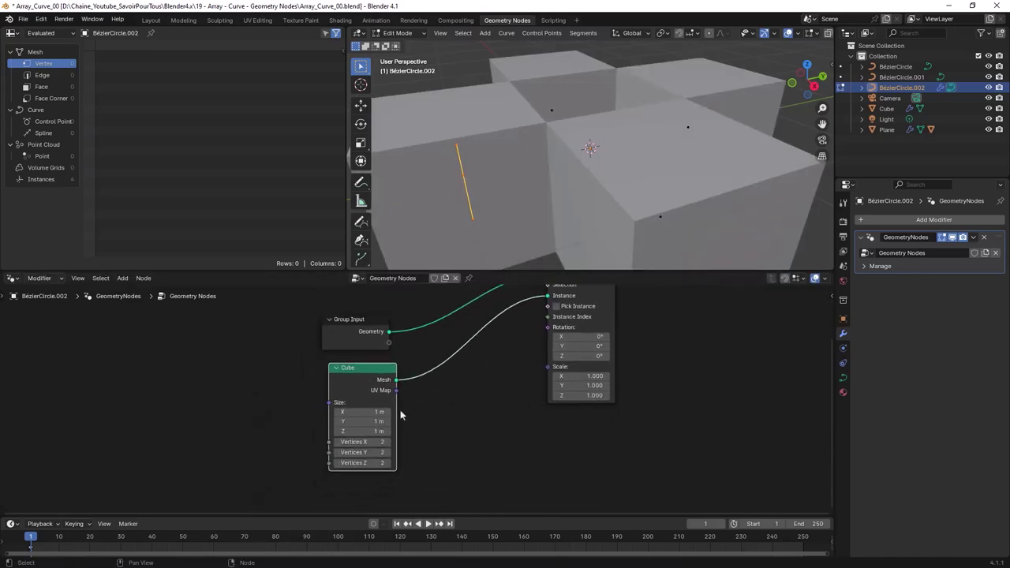
pyautogui.moveTo(355, 412); pyautogui.dragTo(355, 431)
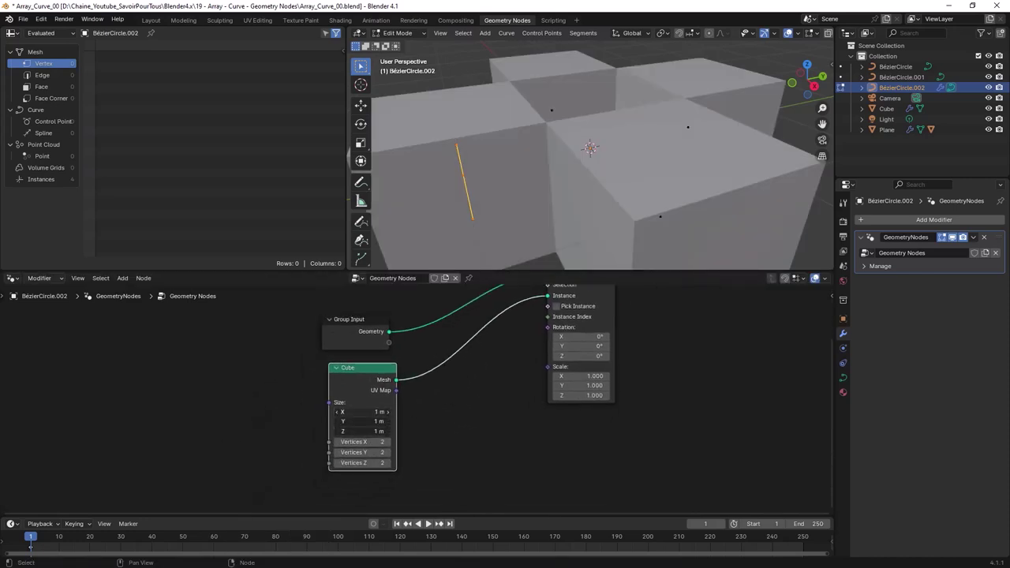
pyautogui.write('0.2')
pyautogui.press('Return')
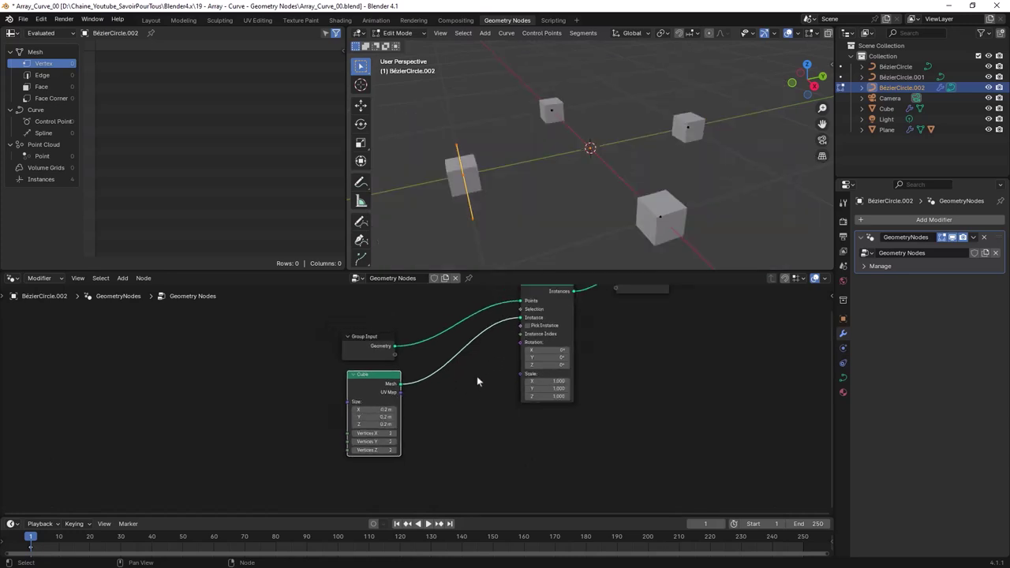
# Step: Return the circle to Object Mode and move the Group Input node up and left
pyautogui.scroll(-1, 476, 375)
pyautogui.moveTo(477, 376); pyautogui.dragTo(418, 430, button='middle')
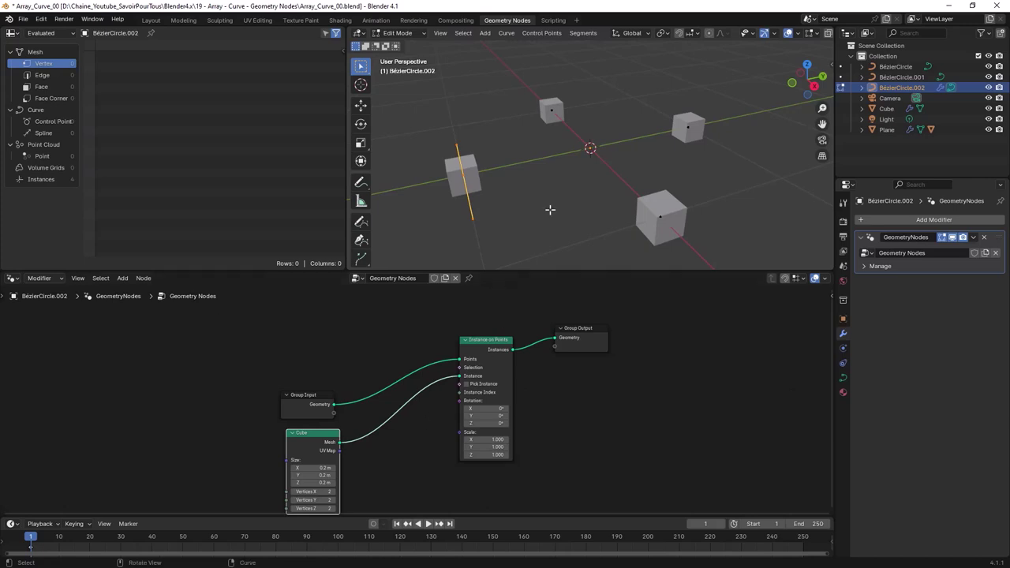
pyautogui.press('Tab')
pyautogui.moveTo(410, 408); pyautogui.dragTo(426, 386, button='middle')
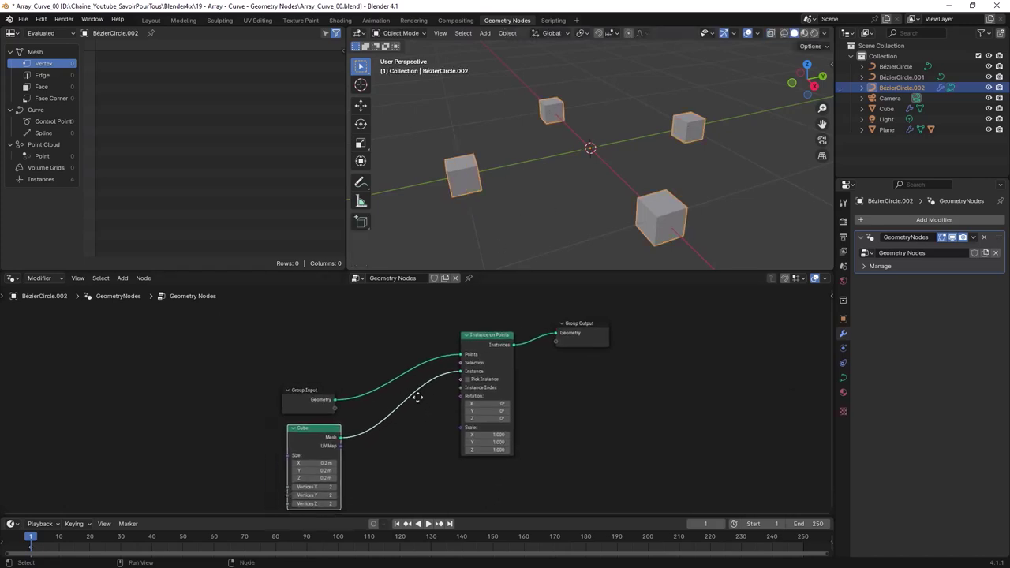
pyautogui.scroll(1, 432, 386)
pyautogui.scroll(2, 432, 386)
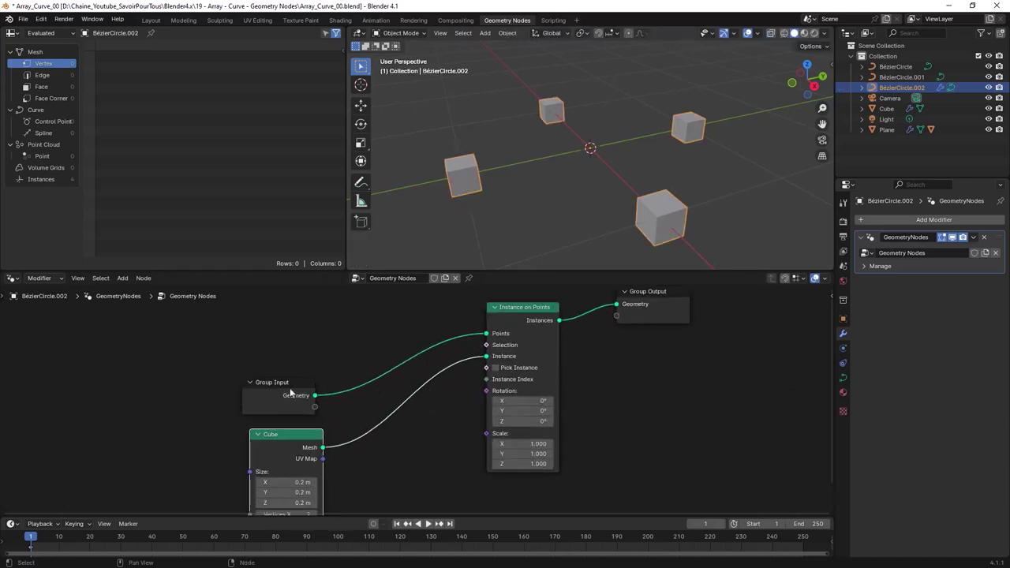
pyautogui.moveTo(291, 388); pyautogui.dragTo(293, 333)
pyautogui.moveTo(368, 359); pyautogui.dragTo(281, 380, button='middle')
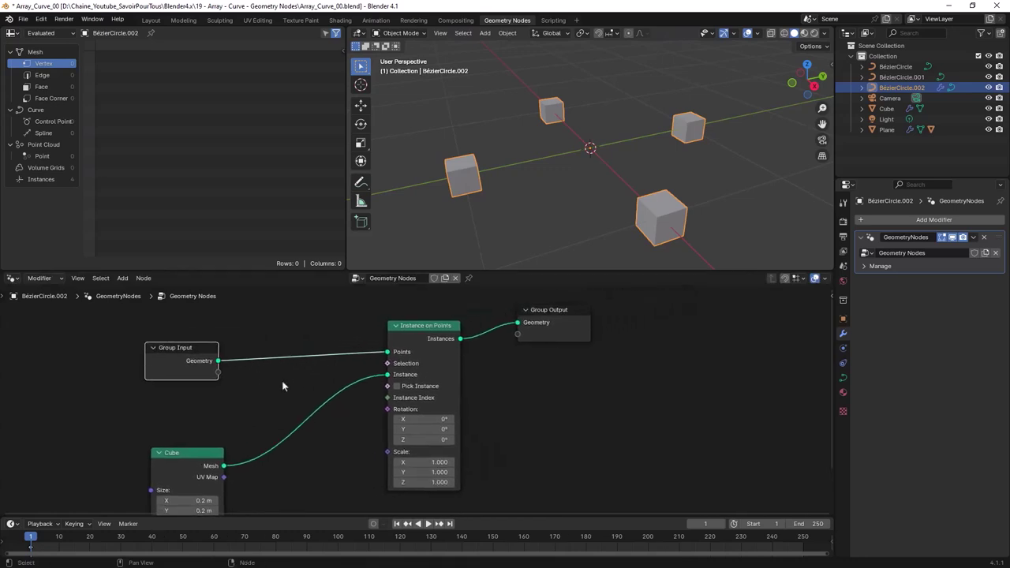
pyautogui.moveTo(185, 347); pyautogui.dragTo(142, 346)
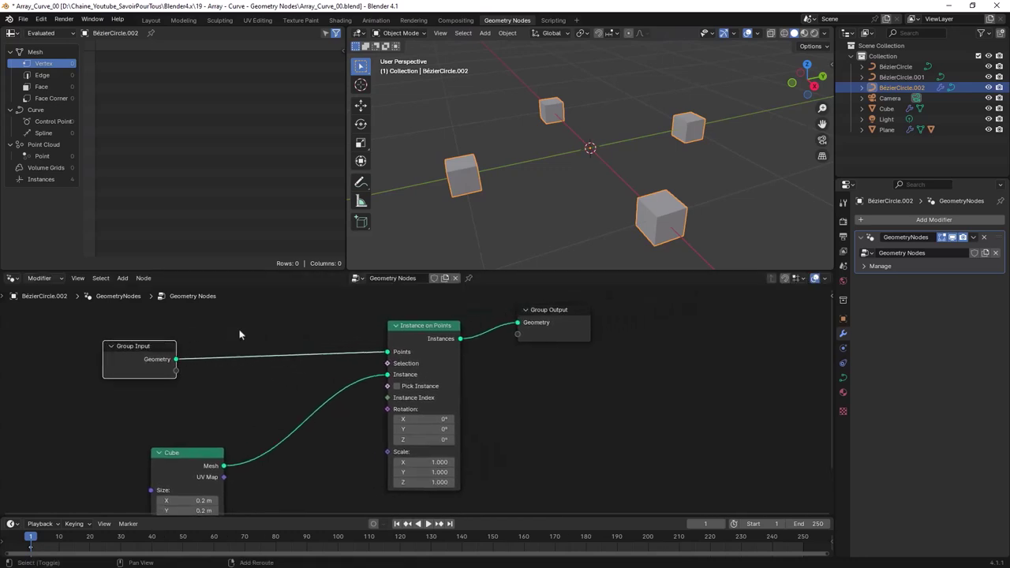
# Step: Bring up the node Add menu
pyautogui.hotkey('shift', 'a')
pyautogui.write('res')
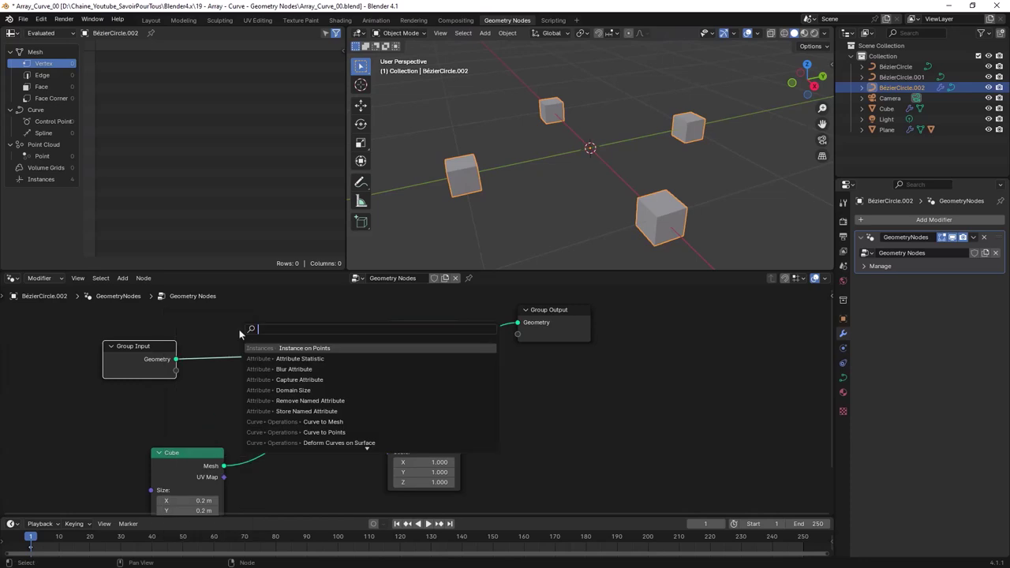
pyautogui.write('ample')
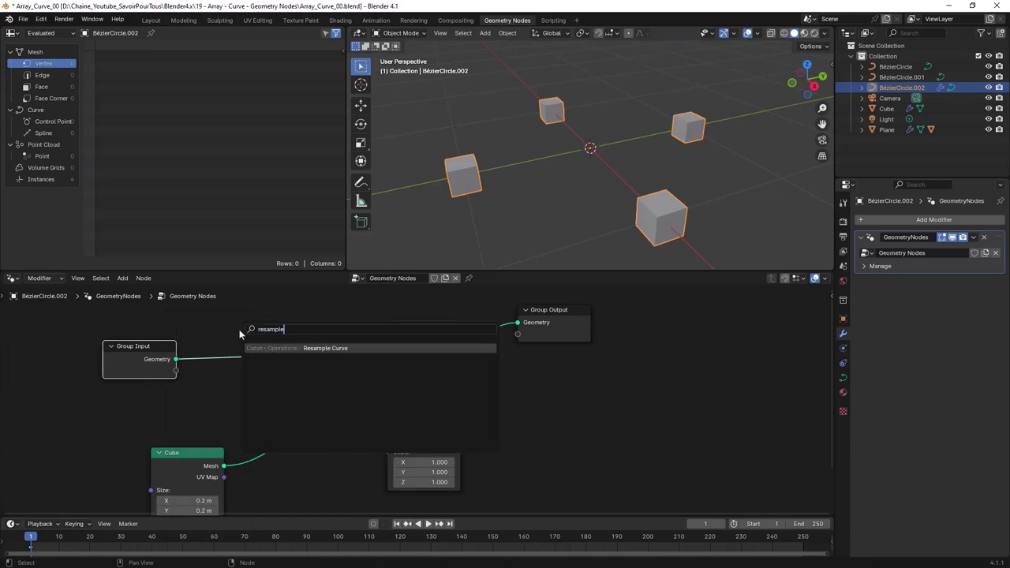
pyautogui.click(322, 348)
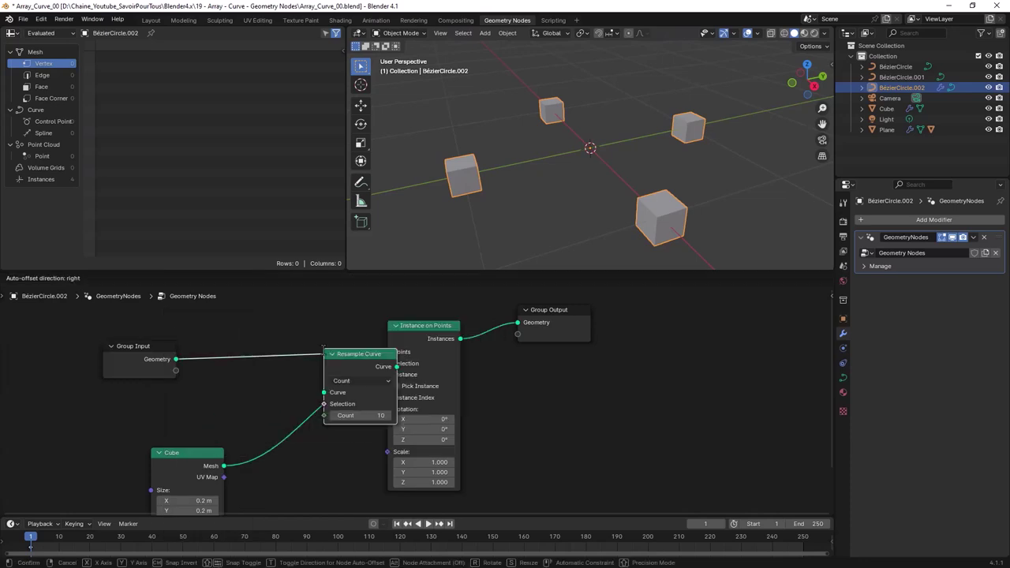
pyautogui.click(233, 332)
pyautogui.moveTo(604, 113); pyautogui.dragTo(581, 151, button='middle')
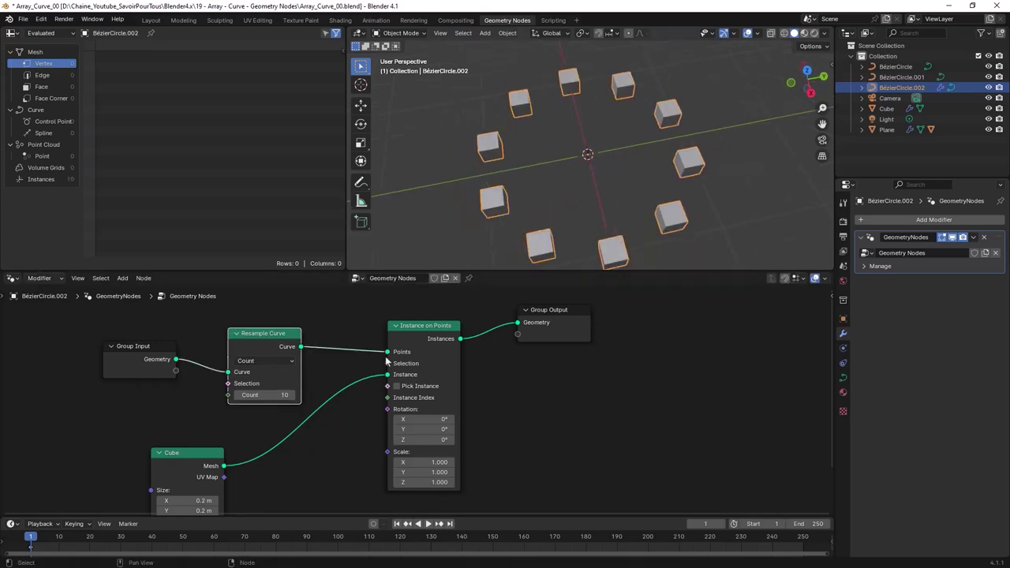
pyautogui.scroll(2, 411, 396)
pyautogui.click(231, 354)
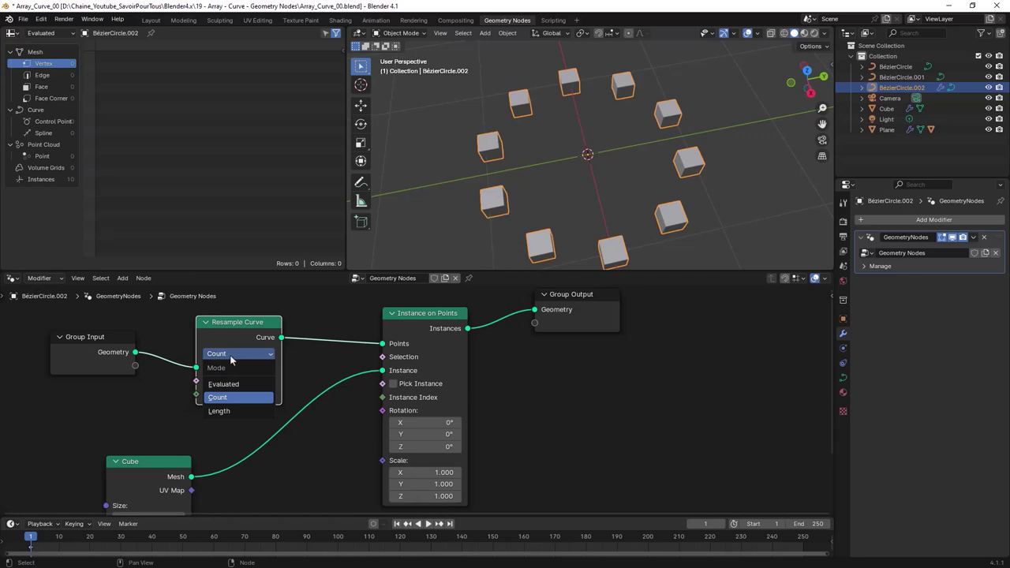
pyautogui.click(229, 413)
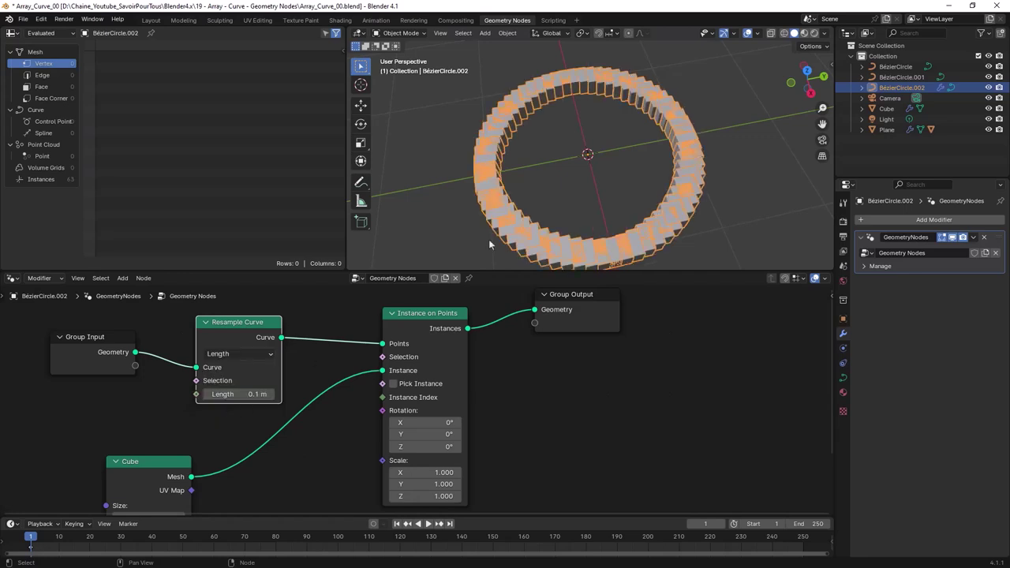
pyautogui.click(271, 394)
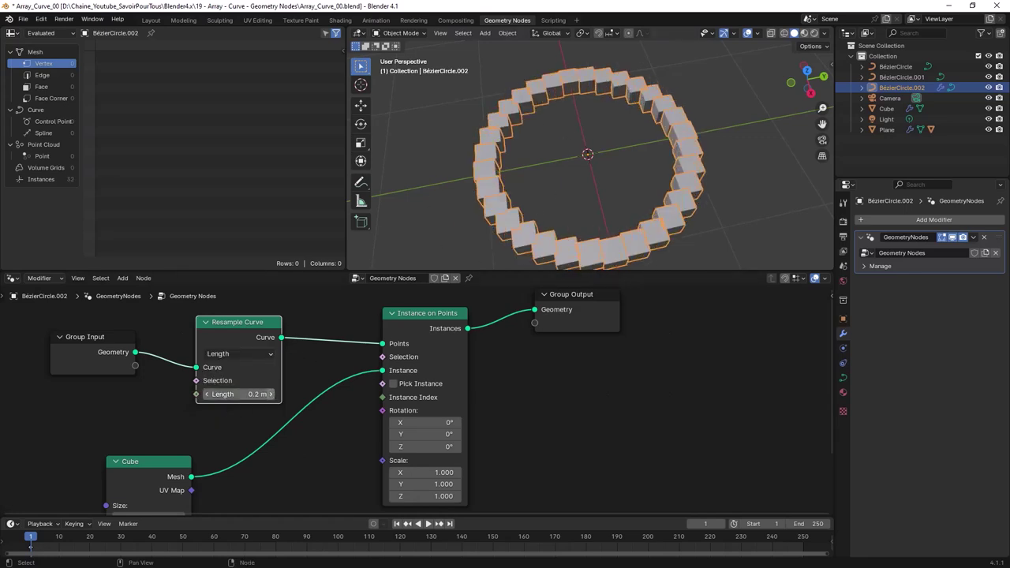
pyautogui.click(271, 395)
pyautogui.click(271, 394)
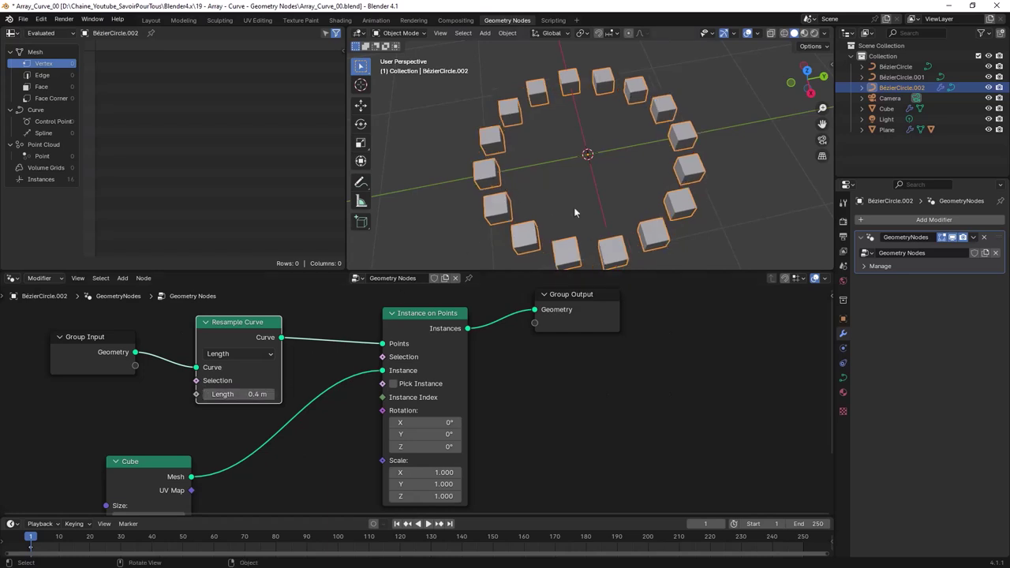
pyautogui.moveTo(573, 207)
pyautogui.mouseDown(button='middle')
pyautogui.moveTo(706, 177)
pyautogui.moveTo(598, 203)
pyautogui.moveTo(588, 219)
pyautogui.mouseUp(button='middle')
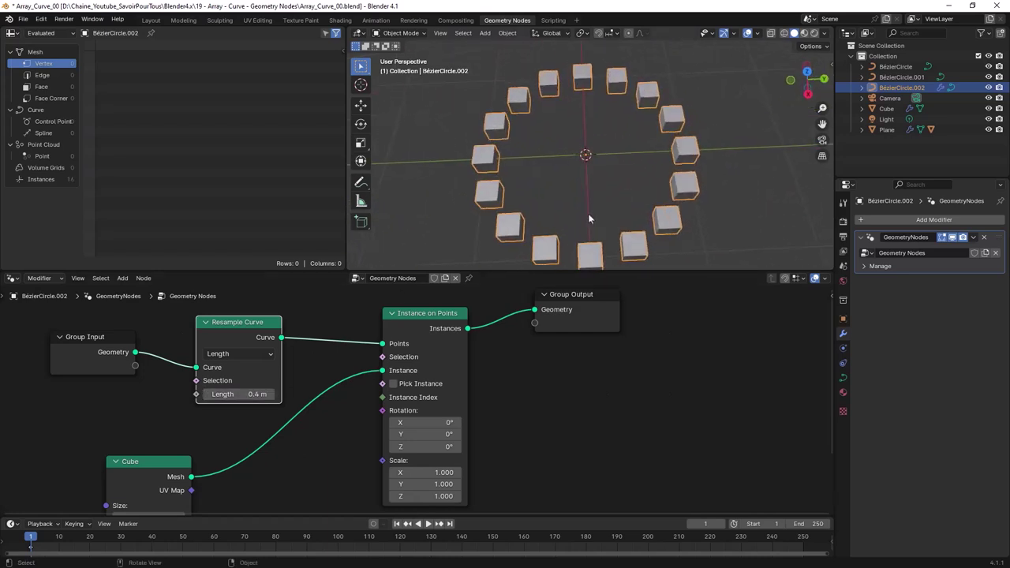
pyautogui.scroll(-3, 565, 159)
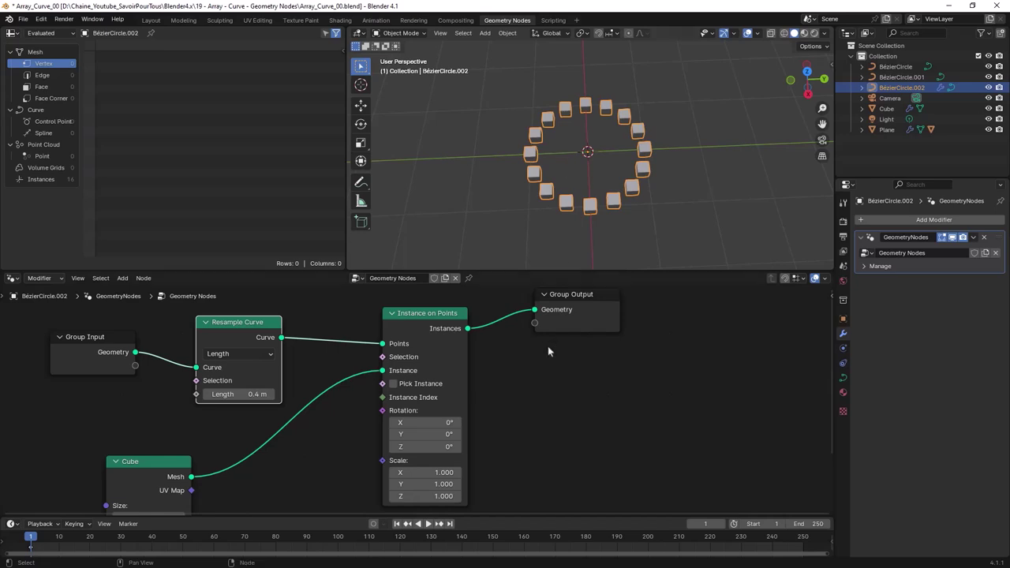
pyautogui.scroll(2, 604, 225)
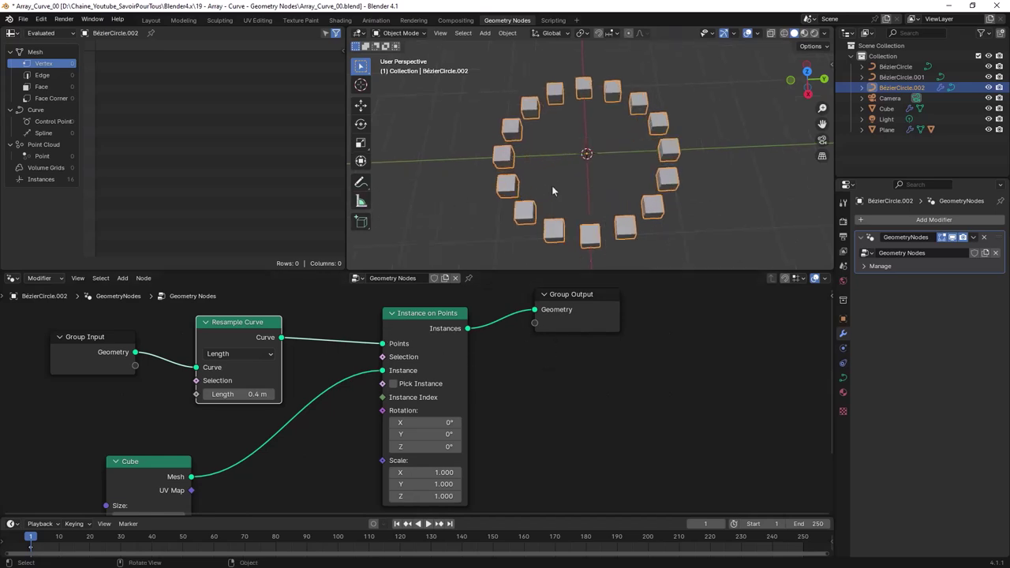
# Step: Scale all the circle's points about 2× so the ring holds 32 cubes
pyautogui.press('Tab')
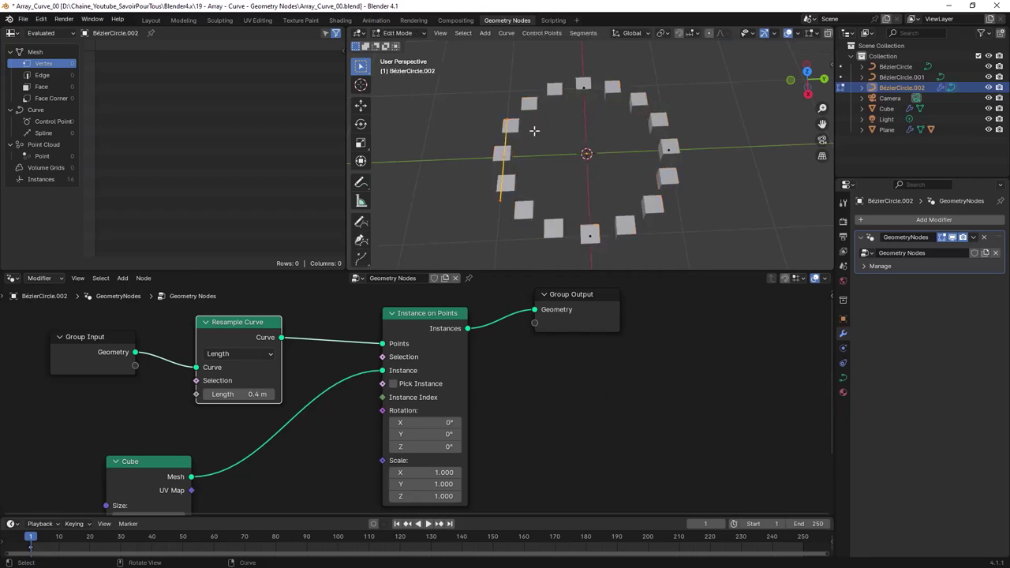
pyautogui.press('a')
pyautogui.scroll(-3, 586, 156)
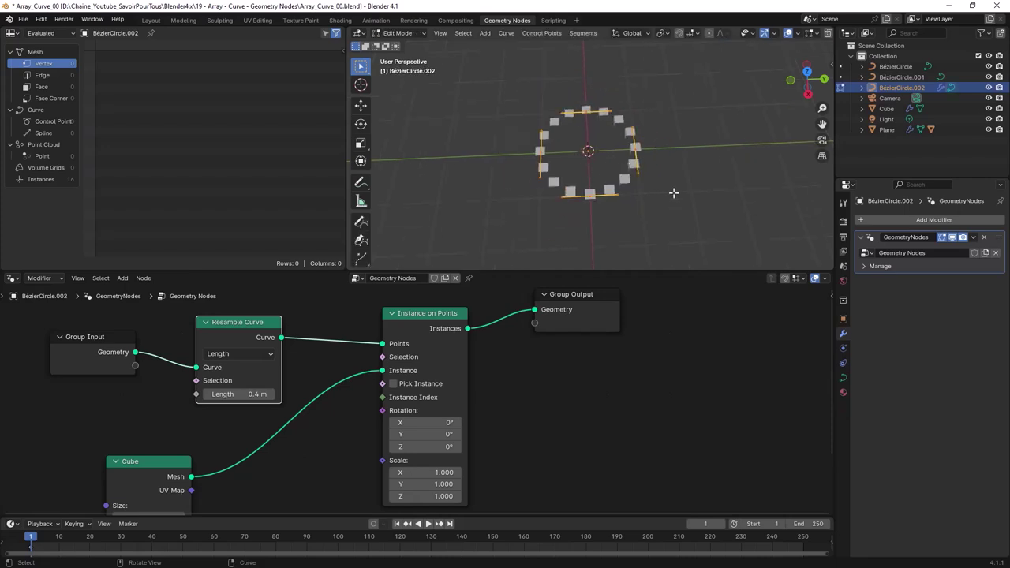
pyautogui.press('s')
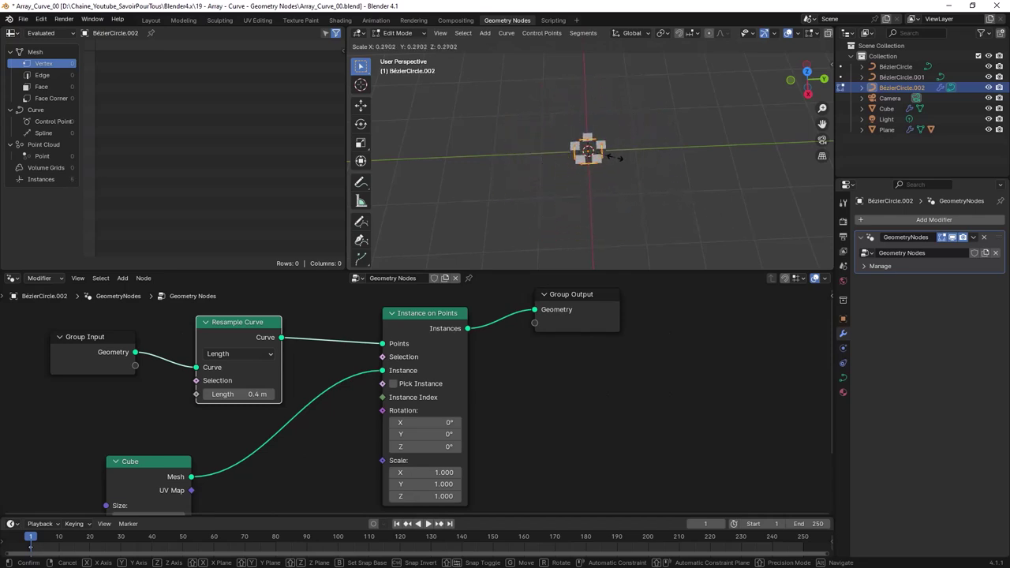
pyautogui.click(759, 243)
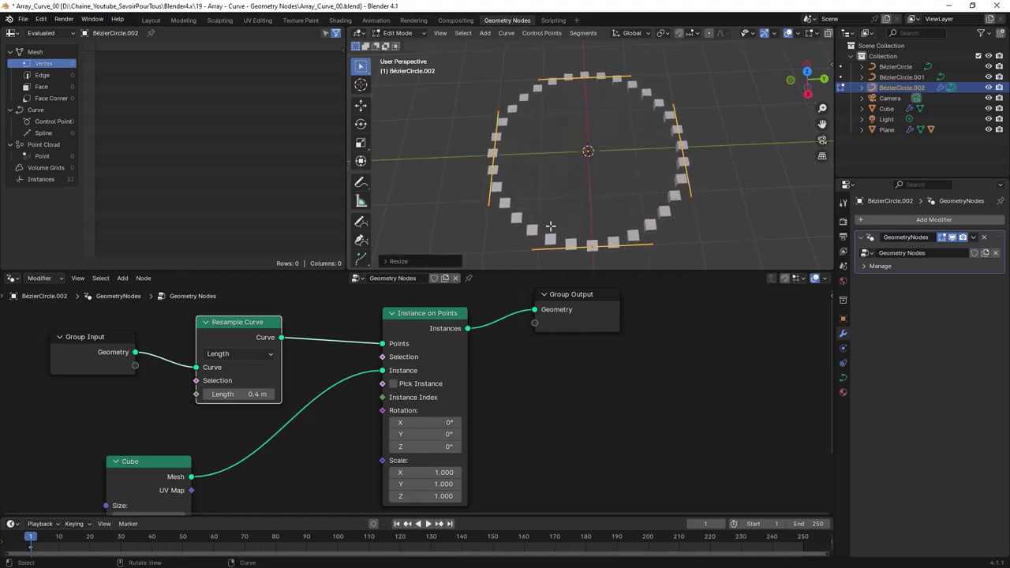
pyautogui.moveTo(551, 226); pyautogui.dragTo(563, 190, button='middle')
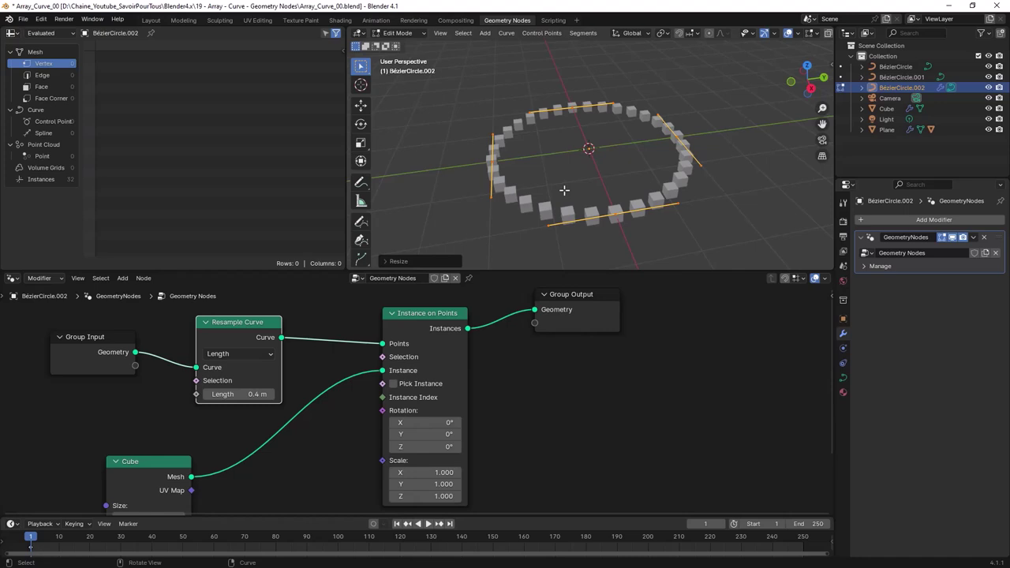
pyautogui.moveTo(564, 190); pyautogui.dragTo(567, 190, button='middle')
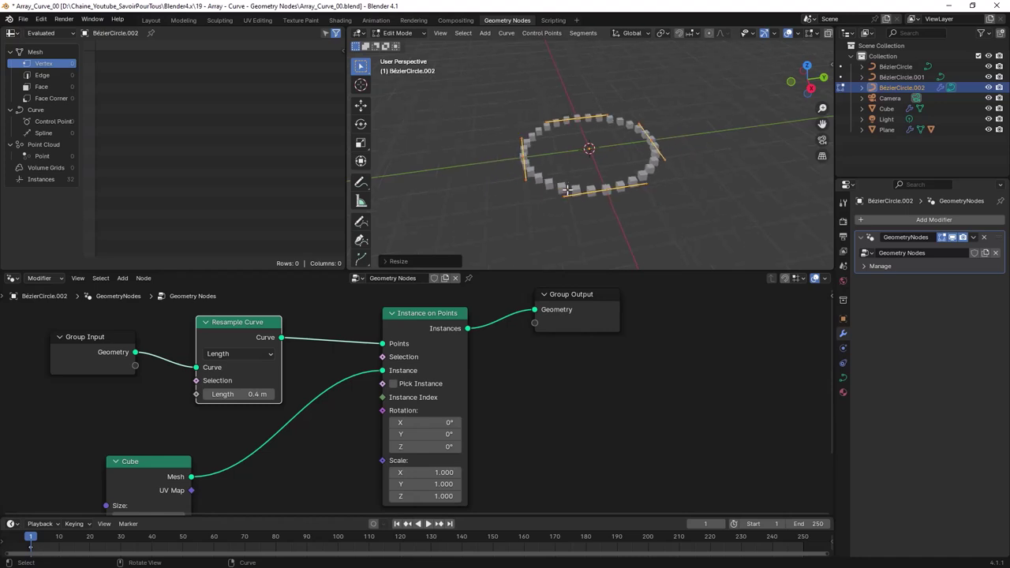
pyautogui.scroll(2, 581, 176)
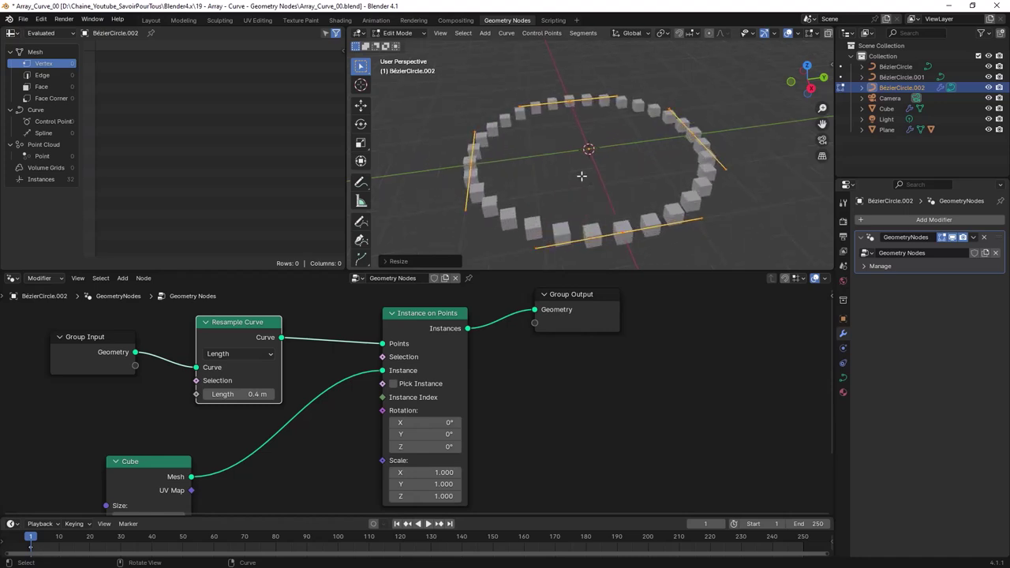
pyautogui.moveTo(596, 145); pyautogui.dragTo(590, 160, button='middle')
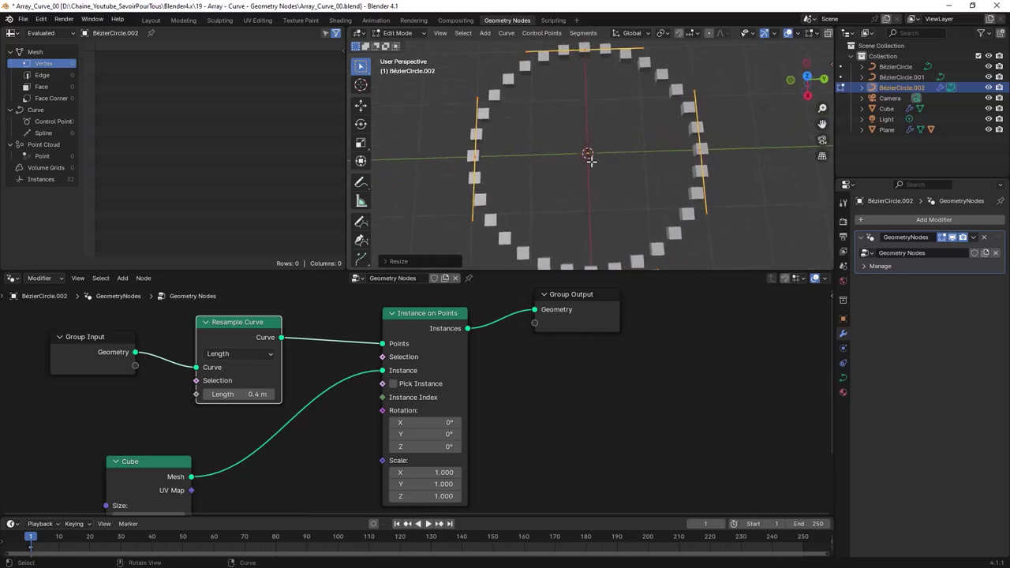
pyautogui.scroll(-2, 593, 161)
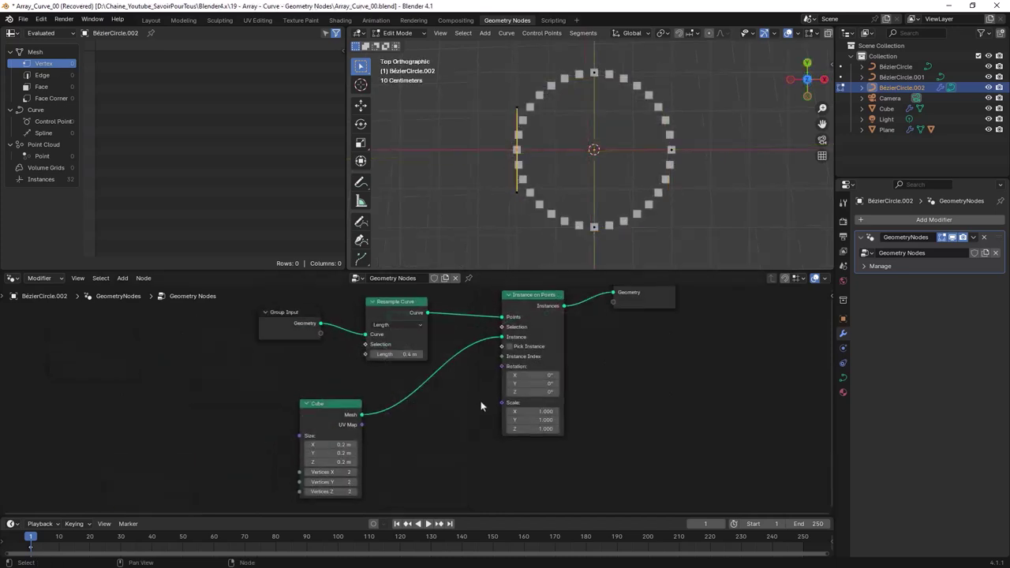
# Step: Leave Edit Mode and undo the stray handle change to restore a round circle
pyautogui.scroll(2, 470, 400)
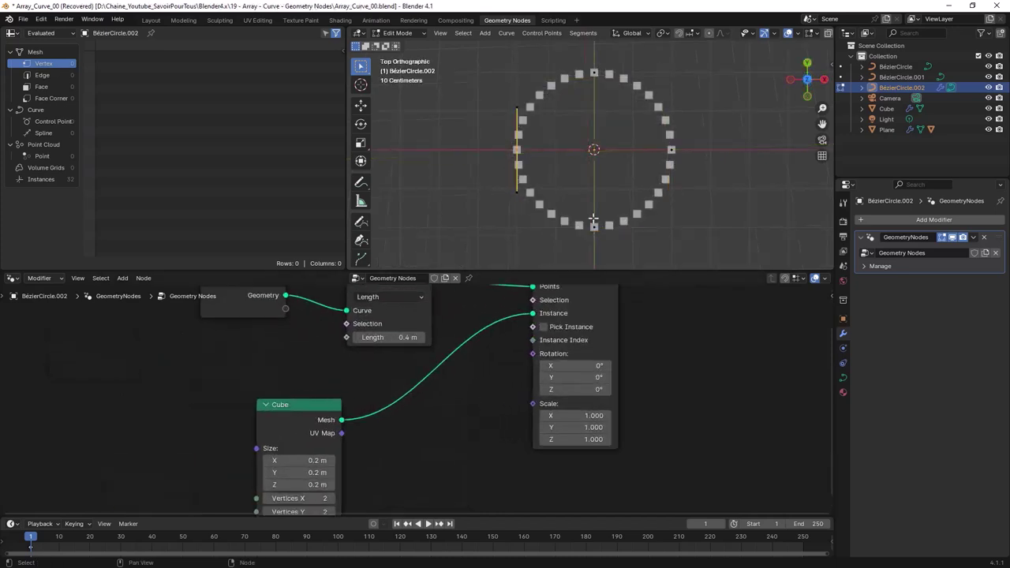
pyautogui.moveTo(597, 217)
pyautogui.mouseDown(button='middle')
pyautogui.moveTo(604, 165)
pyautogui.moveTo(590, 264)
pyautogui.moveTo(546, 213)
pyautogui.moveTo(549, 195)
pyautogui.moveTo(584, 194)
pyautogui.mouseUp(button='middle')
pyautogui.press('Tab')
pyautogui.press('Tab')
pyautogui.hotkey('ctrl', 'z')
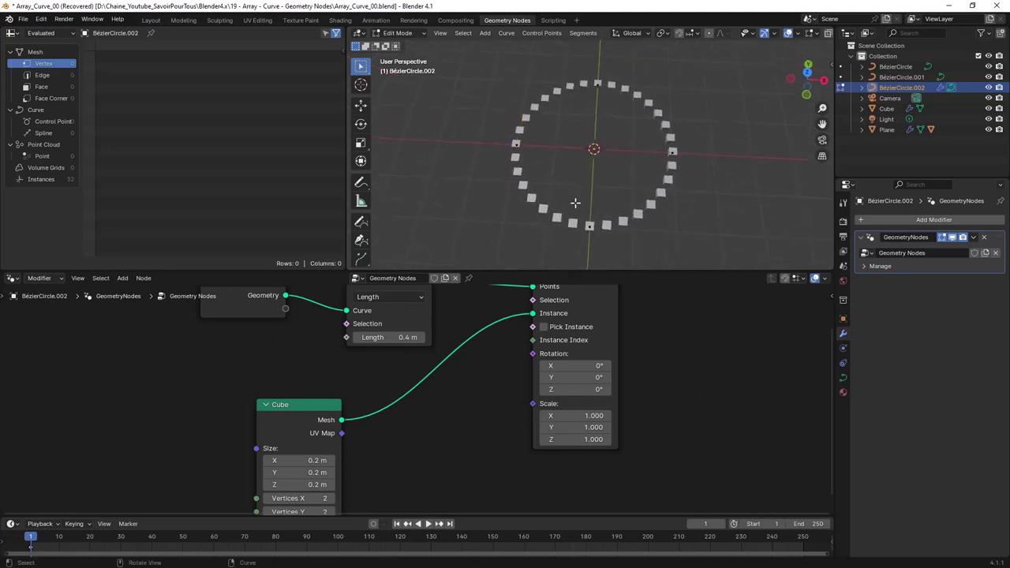
pyautogui.hotkey('ctrl', 'z')
pyautogui.hotkey('ctrl', 'z')
pyautogui.hotkey('ctrl', 'z')
# Step: Connect an Align Euler to Vector node to Instance on Points' Rotation input
pyautogui.scroll(-2, 481, 385)
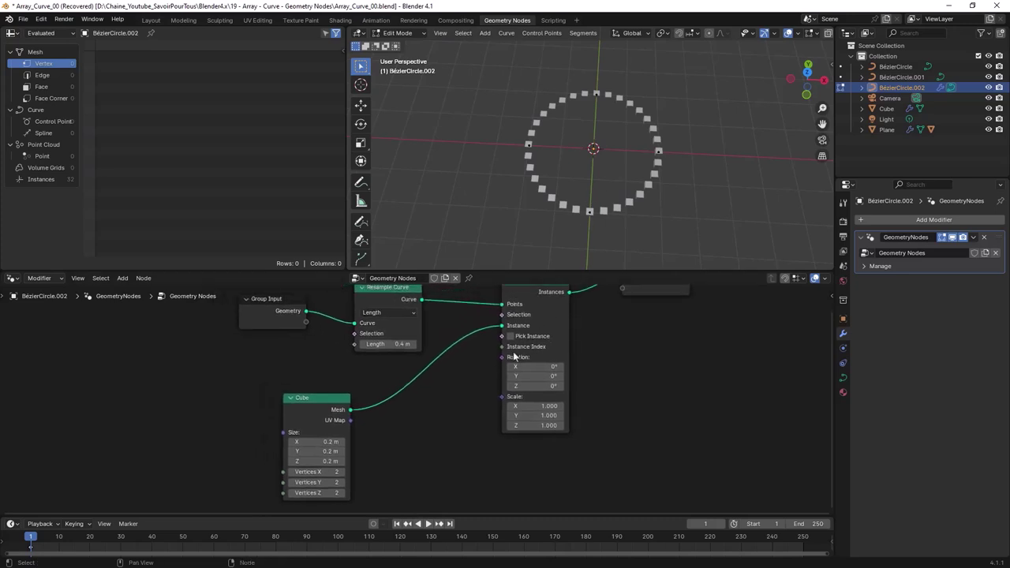
pyautogui.moveTo(501, 357); pyautogui.dragTo(442, 432)
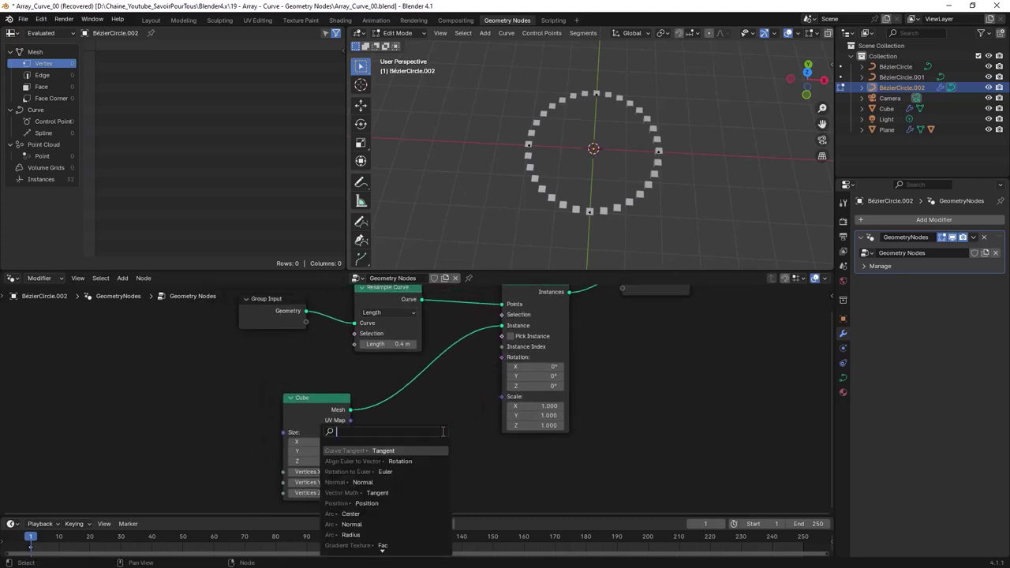
pyautogui.write('euler')
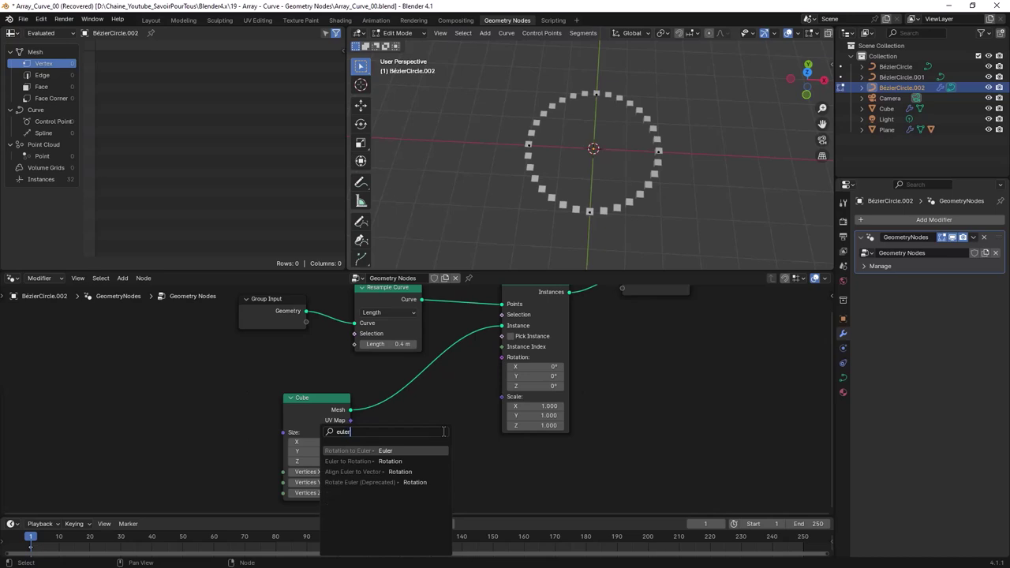
pyautogui.click(357, 472)
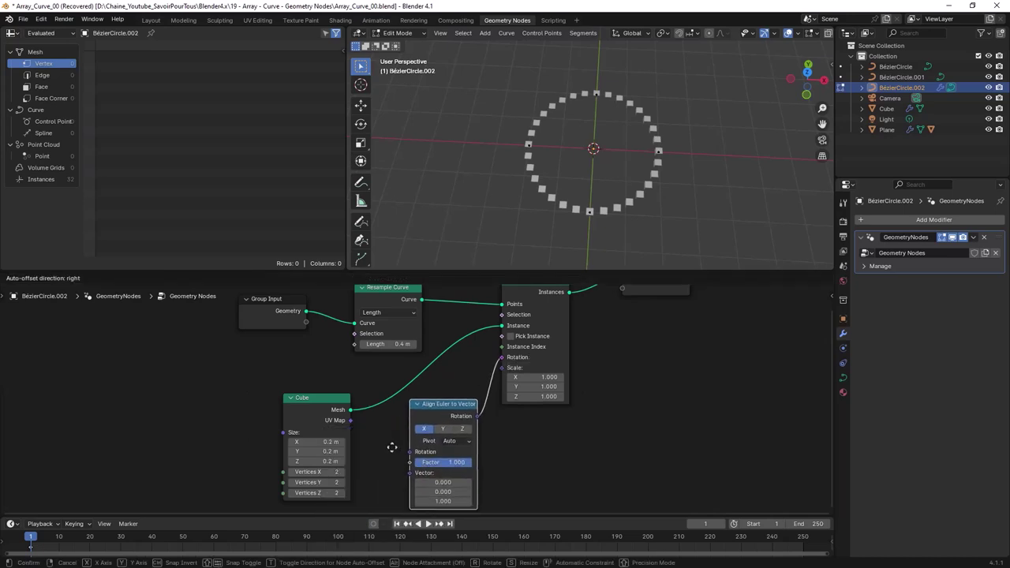
pyautogui.click(489, 441)
pyautogui.moveTo(489, 441); pyautogui.dragTo(628, 367, button='middle')
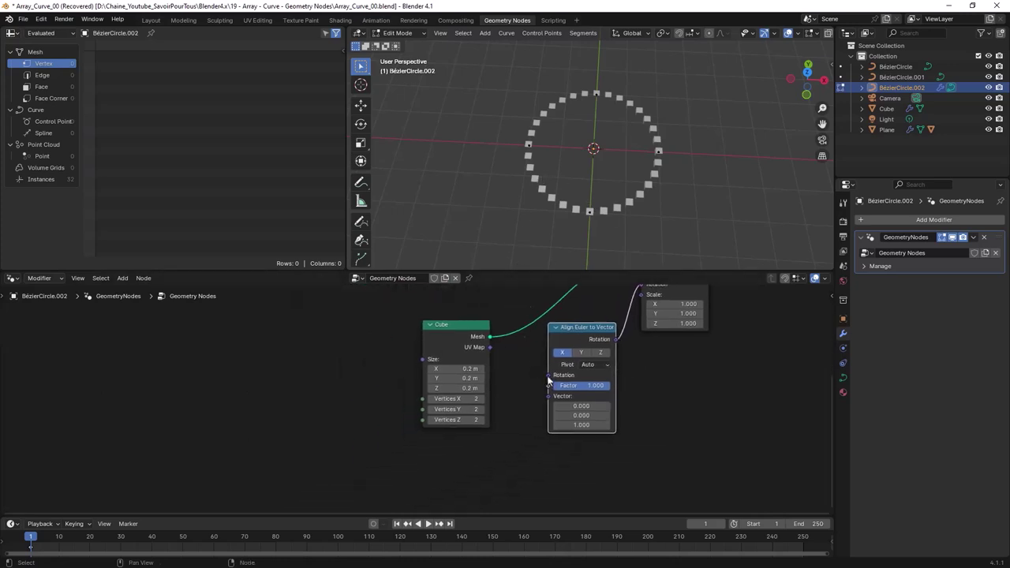
# Step: Feed a Curve Tangent node into the Align Euler to Vector input
pyautogui.moveTo(548, 376); pyautogui.dragTo(487, 458)
pyautogui.write('t')
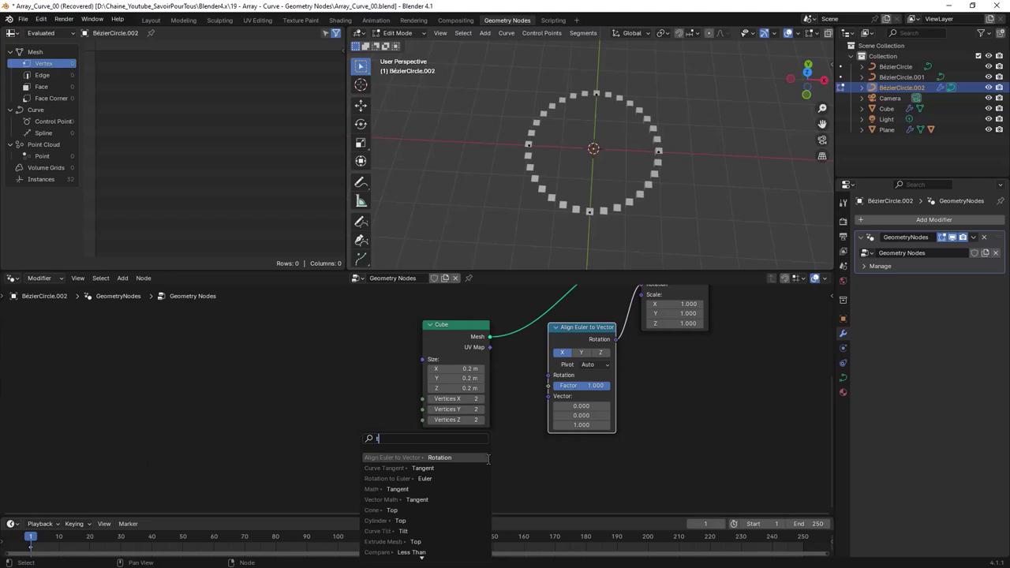
pyautogui.write('angent')
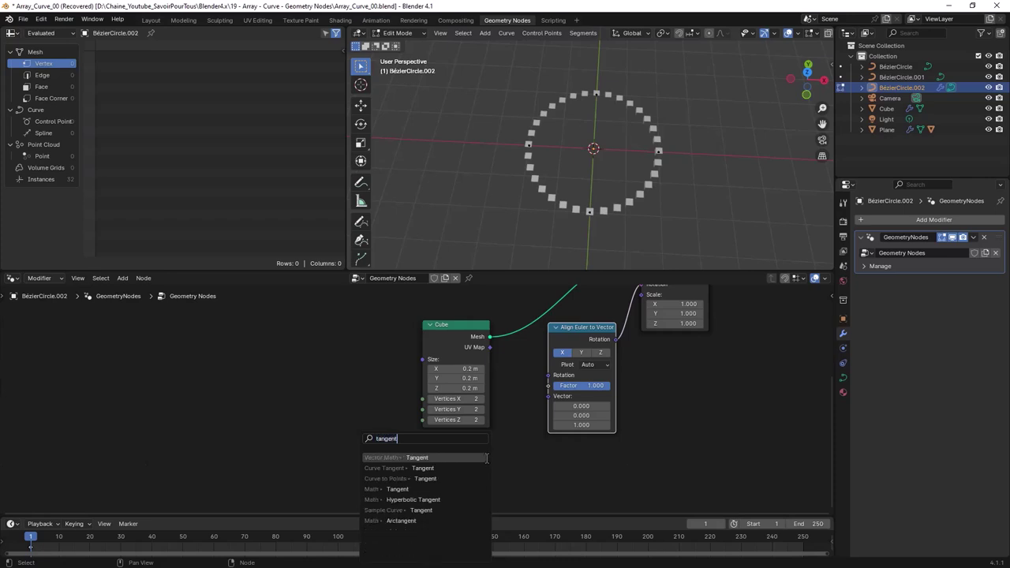
pyautogui.click(473, 468)
pyautogui.click(402, 455)
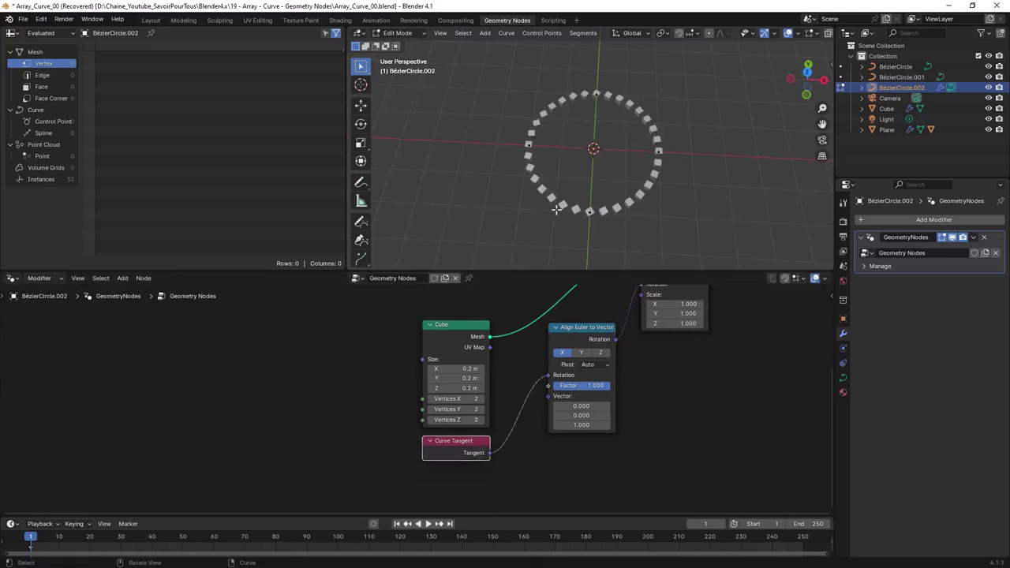
pyautogui.scroll(3, 592, 200)
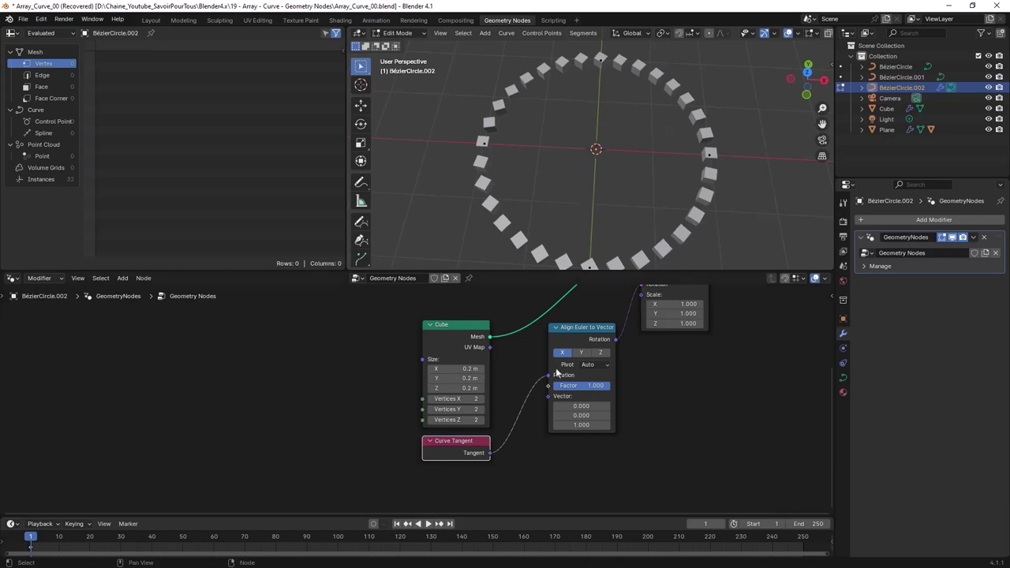
# Step: Set Align Euler to Vector to axis Z, trying pivots X and Y before settling on Z
pyautogui.moveTo(550, 218); pyautogui.dragTo(523, 187, button='middle')
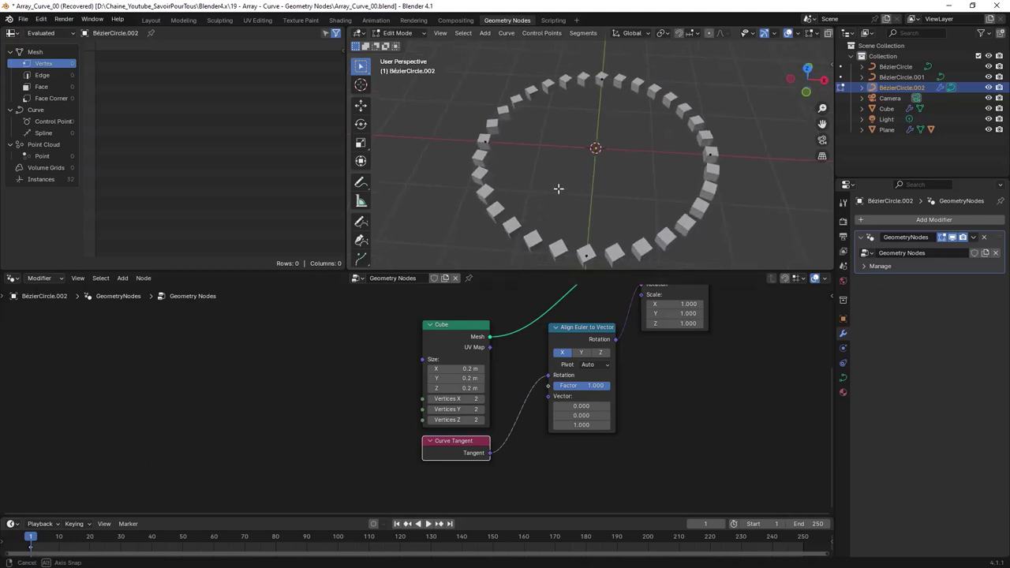
pyautogui.click(601, 352)
pyautogui.click(594, 364)
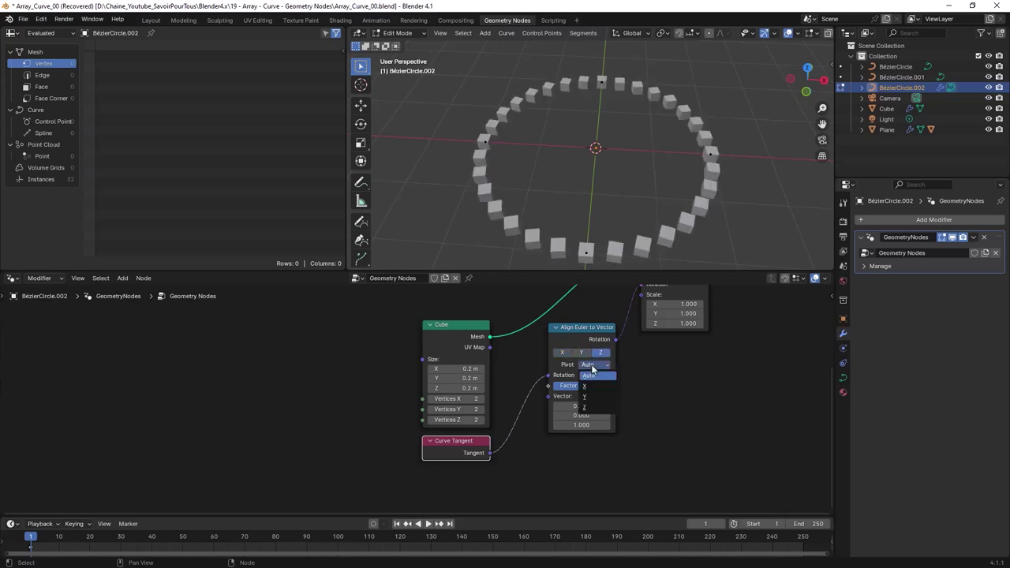
pyautogui.click(588, 386)
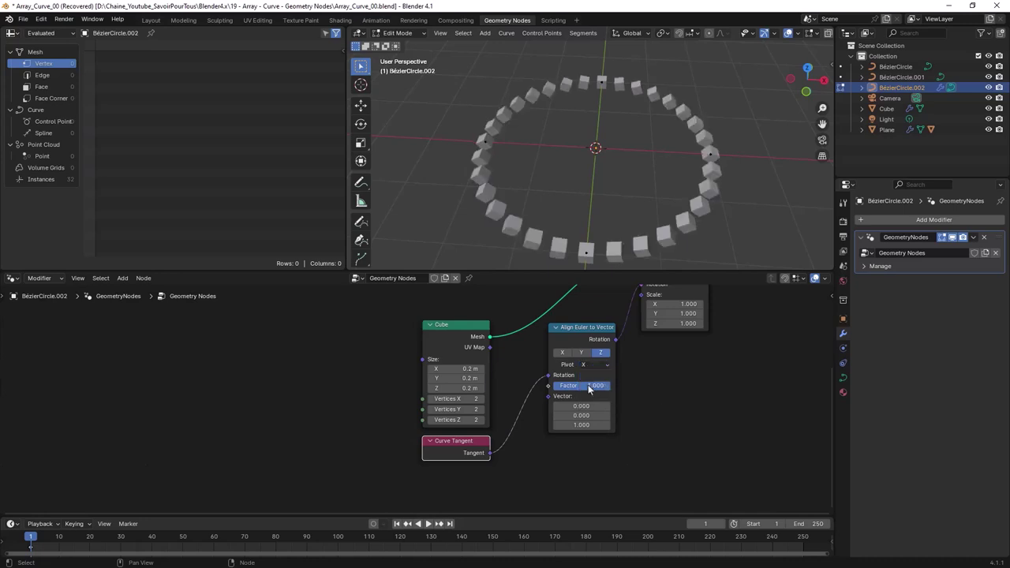
pyautogui.moveTo(539, 248); pyautogui.dragTo(575, 237, button='middle')
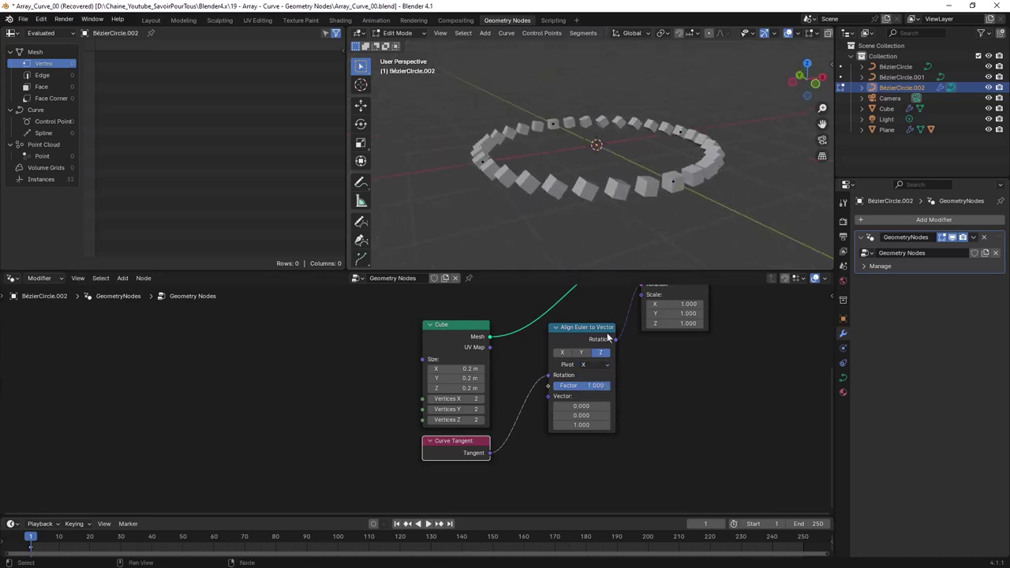
pyautogui.click(593, 364)
pyautogui.click(587, 400)
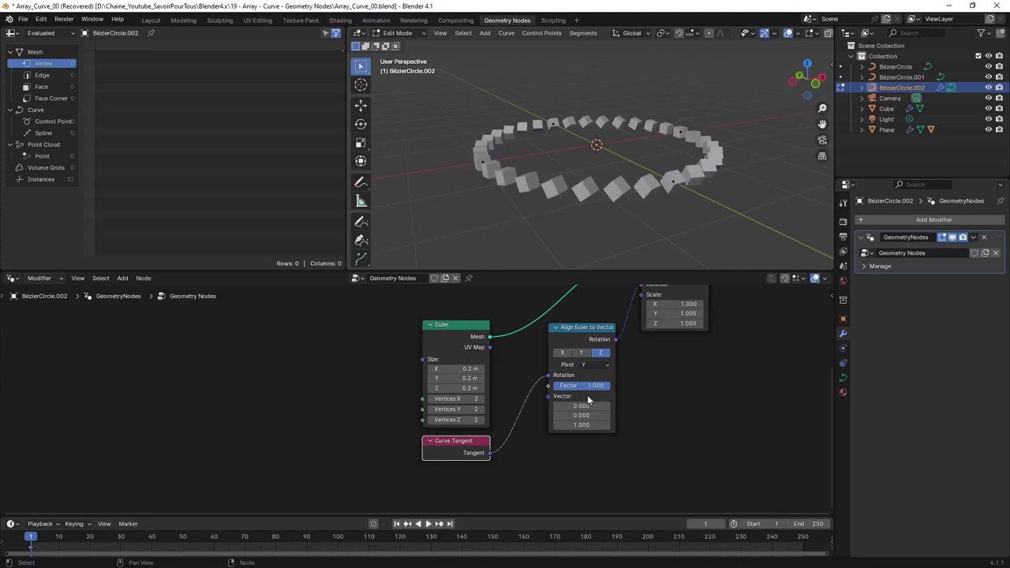
pyautogui.click(593, 366)
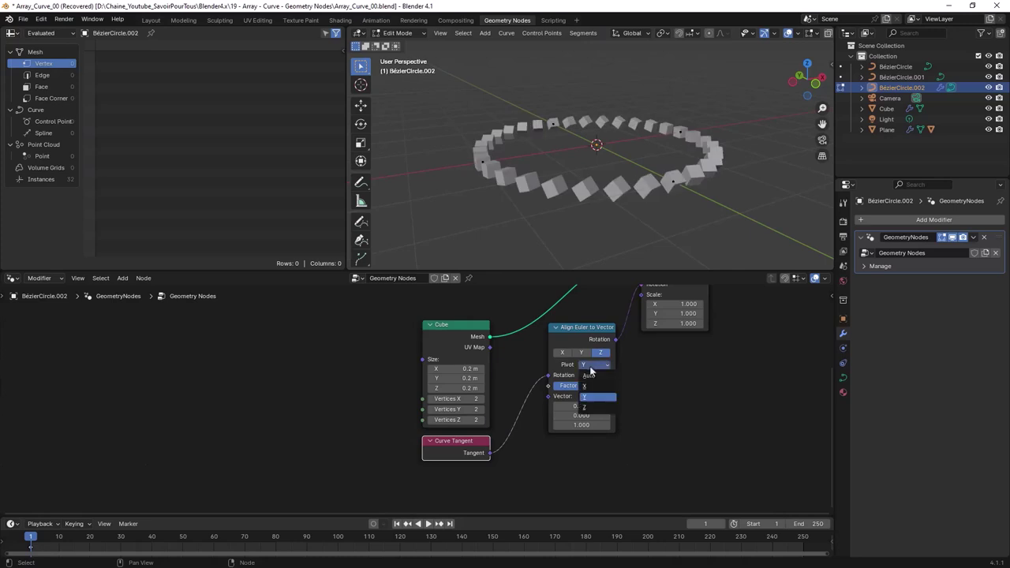
pyautogui.click(587, 407)
pyautogui.moveTo(625, 210)
pyautogui.mouseDown(button='middle')
pyautogui.moveTo(499, 241)
pyautogui.moveTo(614, 226)
pyautogui.mouseUp(button='middle')
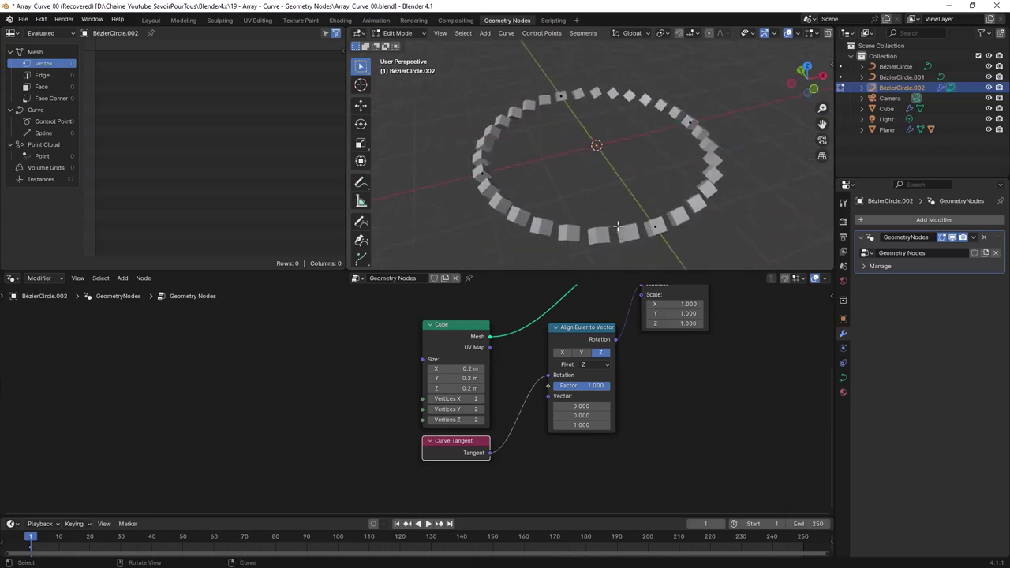
pyautogui.moveTo(610, 177); pyautogui.dragTo(622, 168, button='middle')
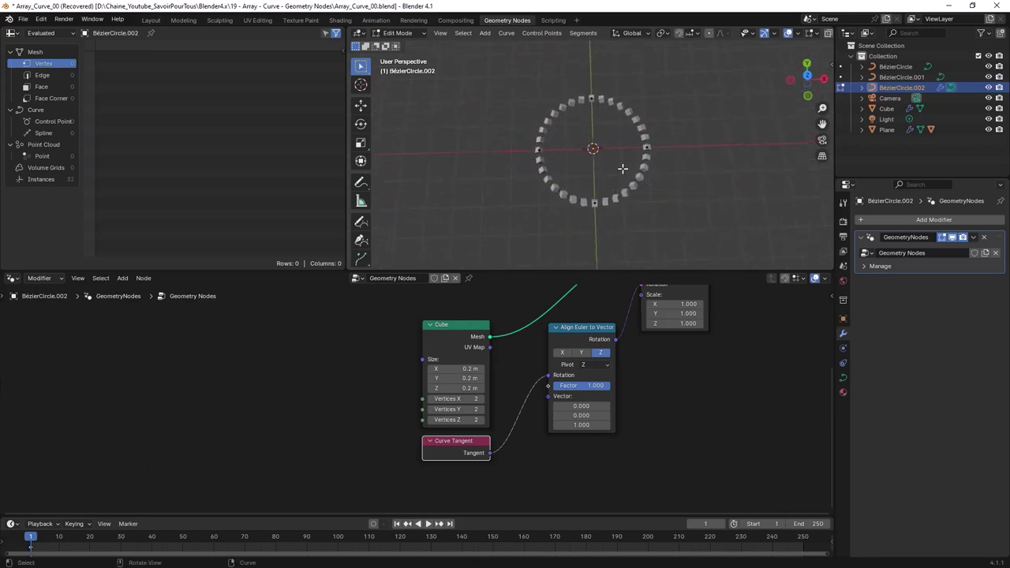
pyautogui.press('a')
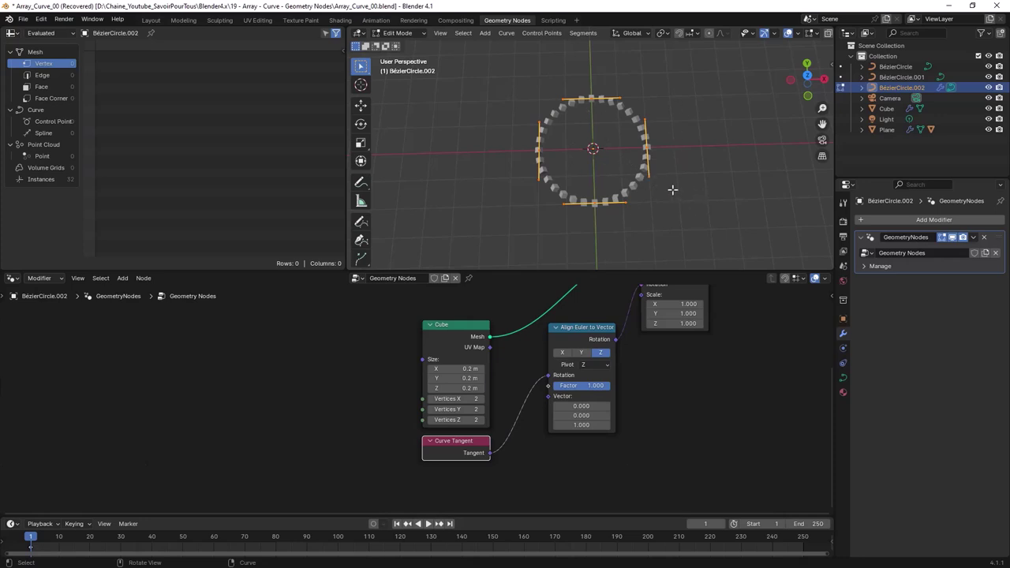
# Step: Scale the circle by about 1.12 for a 35-cube ring and return to Object Mode
pyautogui.press('s')
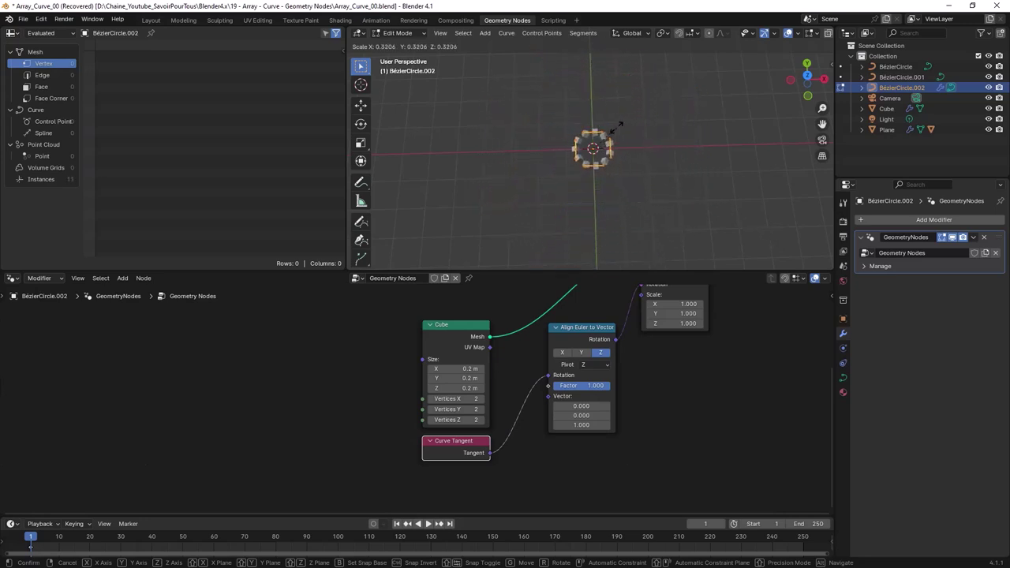
pyautogui.click(697, 183)
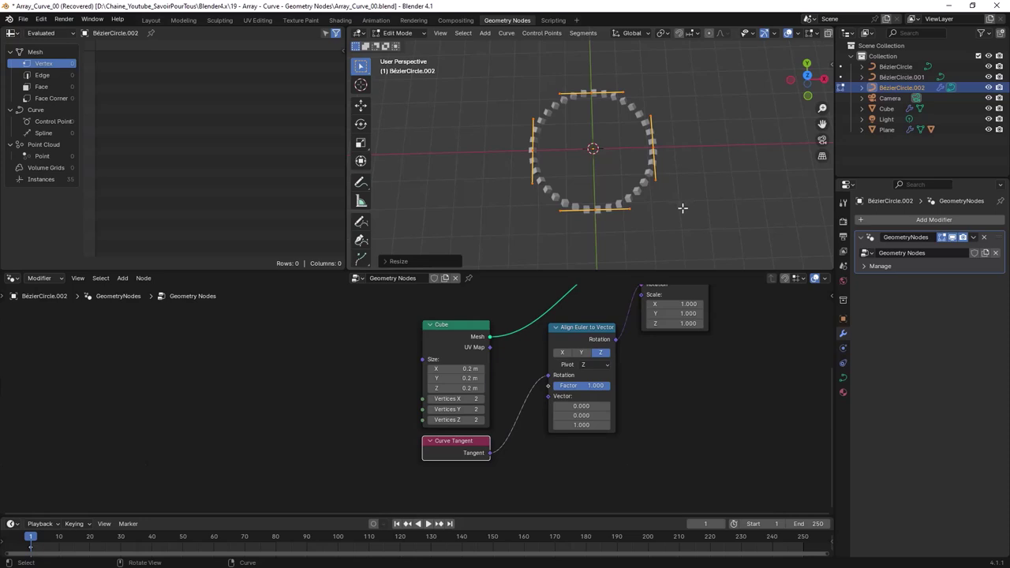
pyautogui.press('Tab')
pyautogui.moveTo(643, 198); pyautogui.dragTo(631, 174, button='middle')
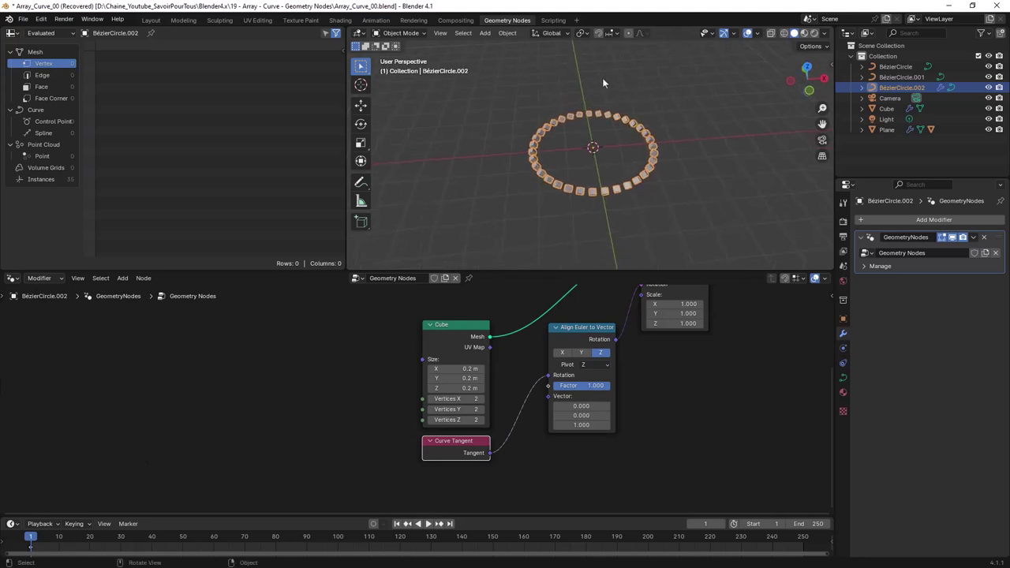
# Step: Show Material.001's shader nodes and move Material Output up and to the right
pyautogui.click(338, 21)
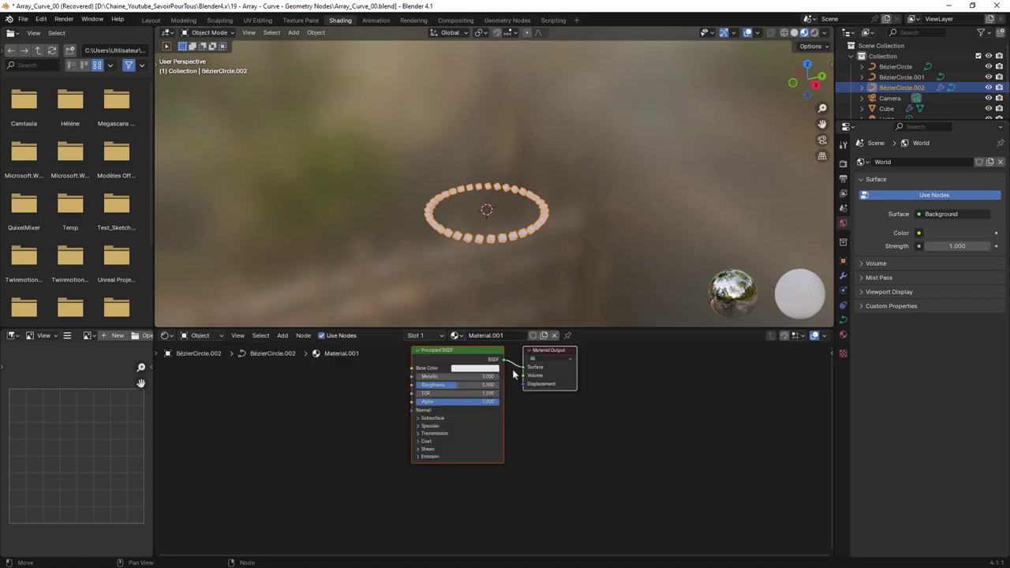
pyautogui.moveTo(497, 425); pyautogui.dragTo(562, 429, button='middle')
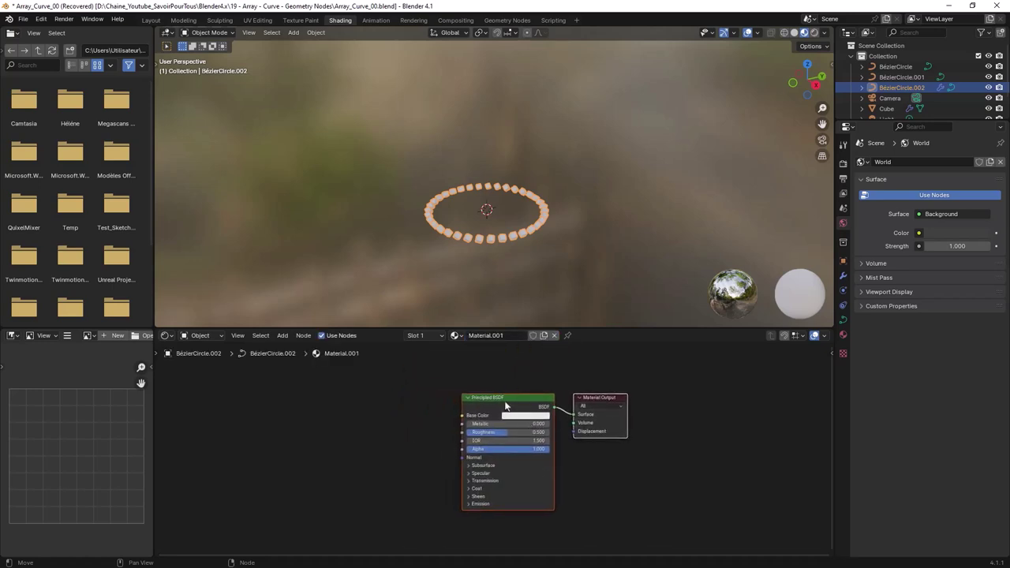
pyautogui.moveTo(505, 405); pyautogui.dragTo(488, 401, button='middle')
pyautogui.moveTo(579, 391); pyautogui.dragTo(631, 360)
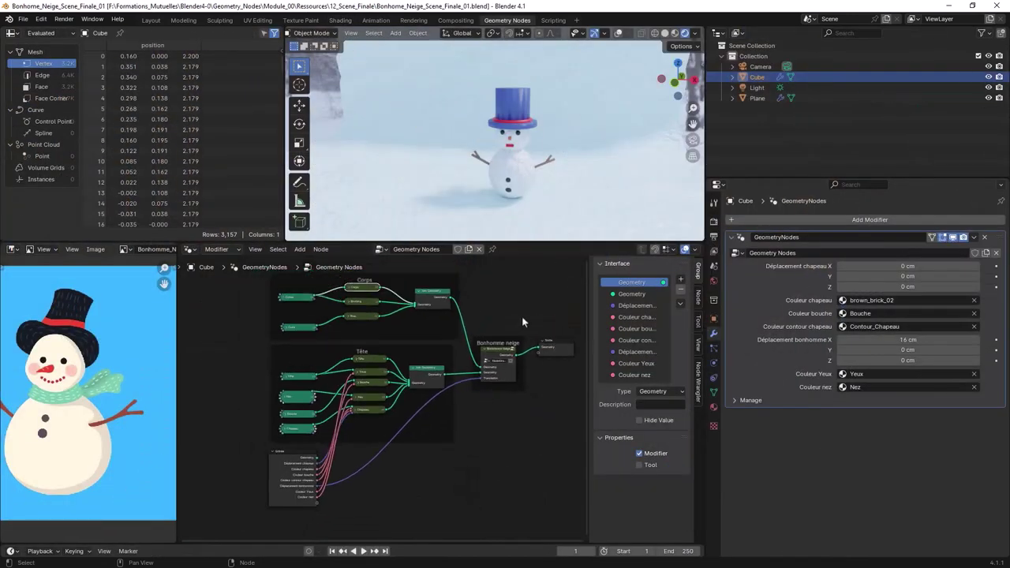
# Step: Inspect the snowman node tree, maximising the node editor with Ctrl+Space and restoring it
pyautogui.moveTo(521, 318); pyautogui.dragTo(514, 311, button='middle')
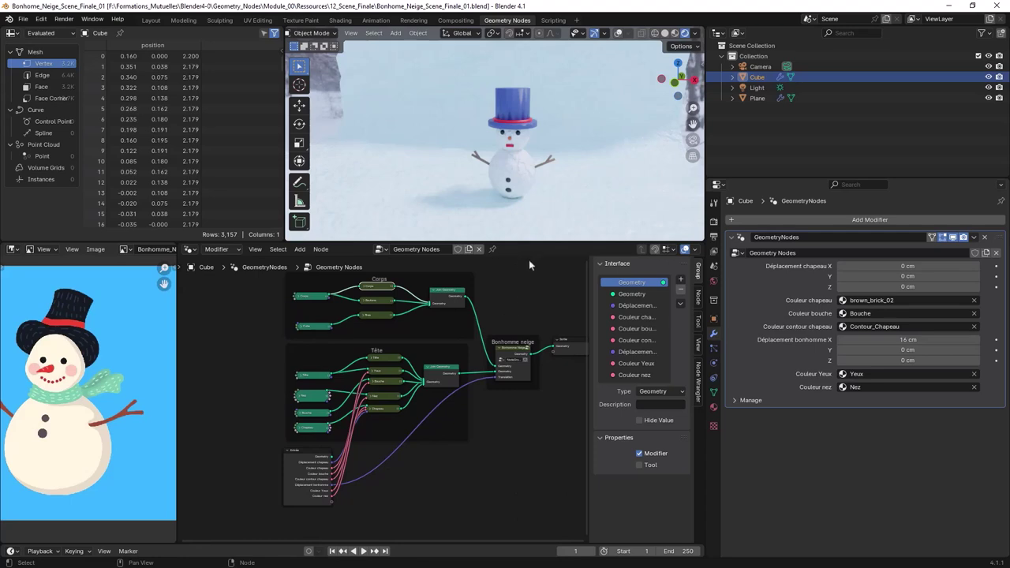
pyautogui.scroll(2, 529, 167)
pyautogui.scroll(3, 529, 168)
pyautogui.scroll(-2, 529, 173)
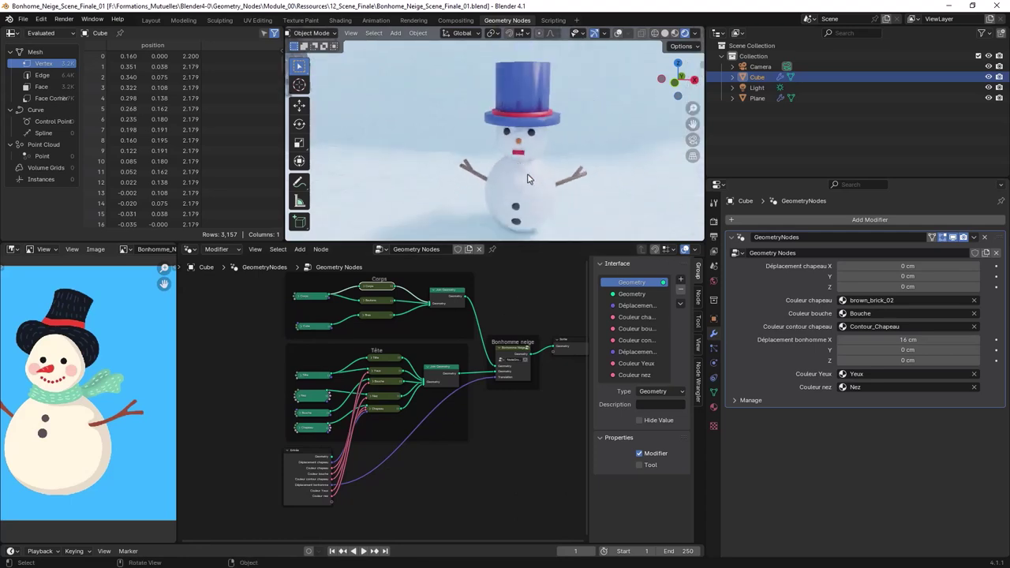
pyautogui.moveTo(502, 311); pyautogui.dragTo(507, 323, button='middle')
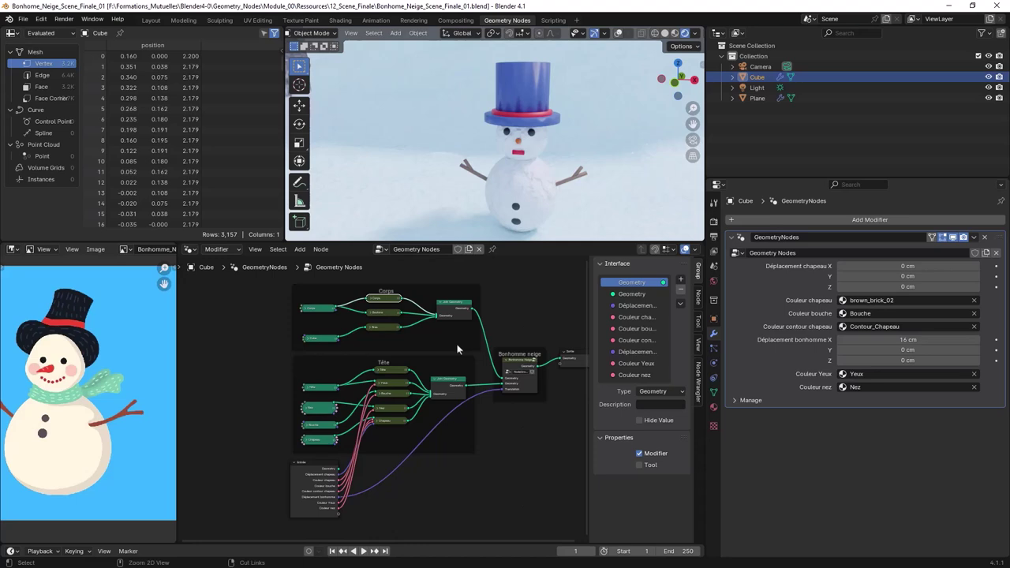
pyautogui.hotkey('ctrl', 'space')
pyautogui.moveTo(547, 255)
pyautogui.mouseDown(button='middle')
pyautogui.moveTo(462, 270)
pyautogui.moveTo(464, 252)
pyautogui.mouseUp(button='middle')
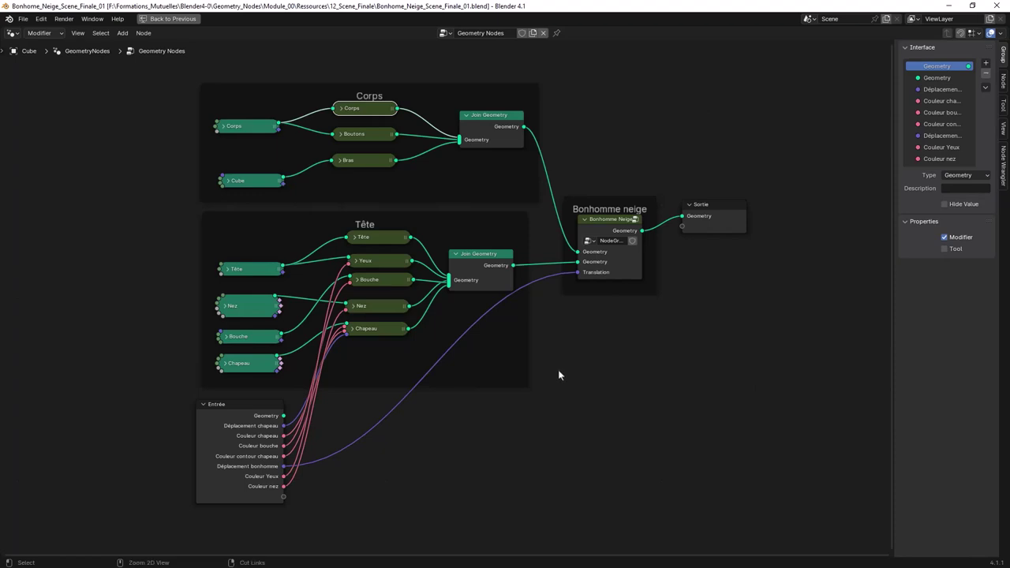
pyautogui.hotkey('ctrl', 'space')
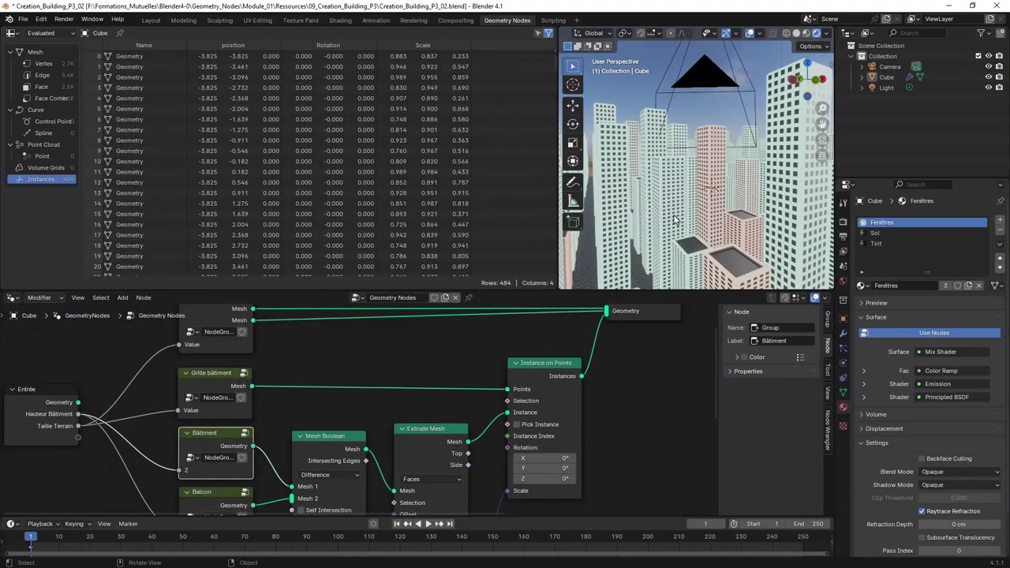
# Step: View the city in the Layout workspace with Rendered shading
pyautogui.moveTo(717, 218); pyautogui.dragTo(728, 169, button='middle')
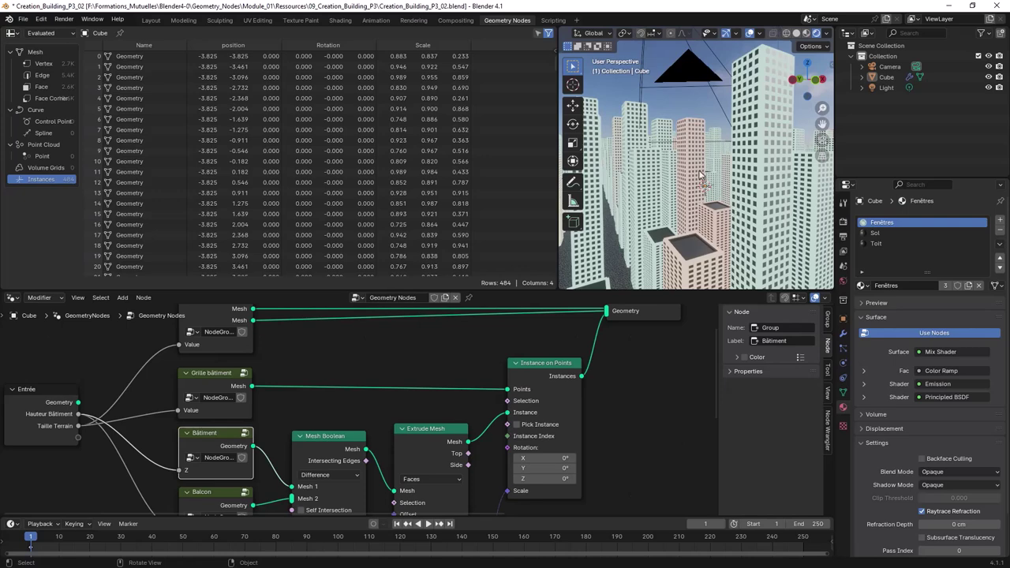
pyautogui.moveTo(716, 174); pyautogui.dragTo(715, 180, button='middle')
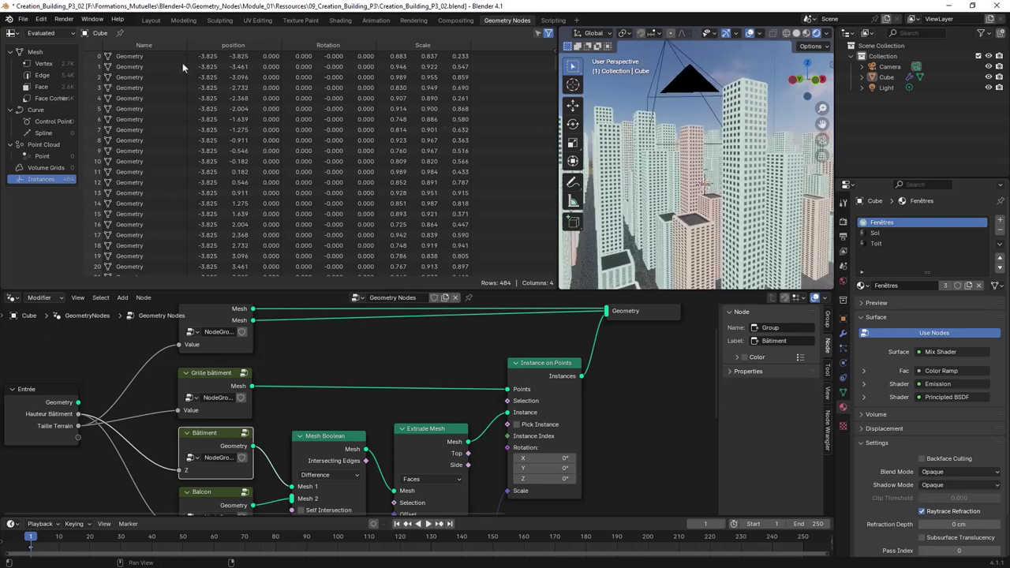
pyautogui.click(151, 20)
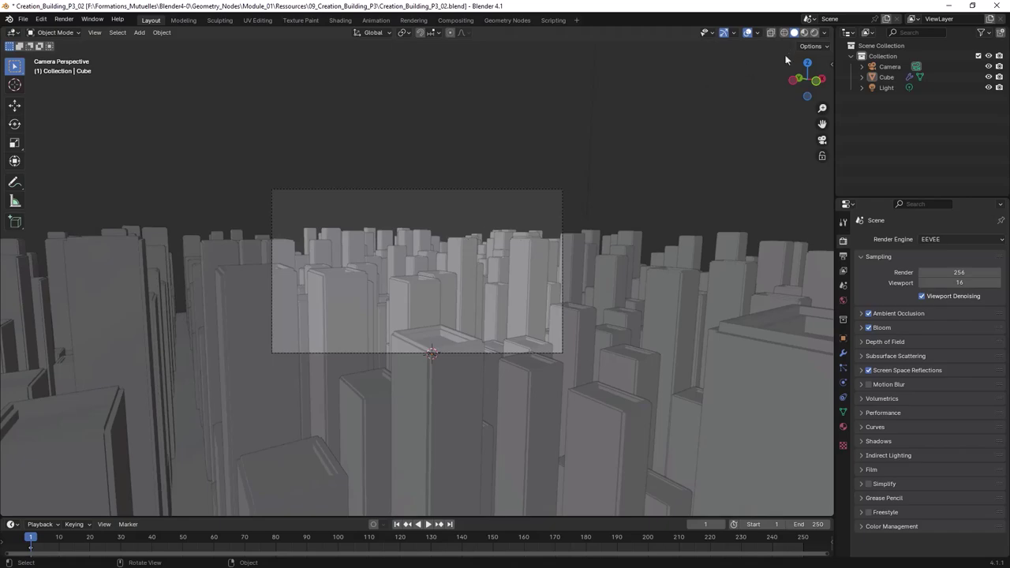
pyautogui.click(814, 32)
pyautogui.moveTo(471, 278); pyautogui.dragTo(483, 278, button='middle')
# Step: In the city's Geometry Nodes modifier, set Hauteur Bâtiment to 1.450 and adjust Taille Terrain
pyautogui.click(843, 353)
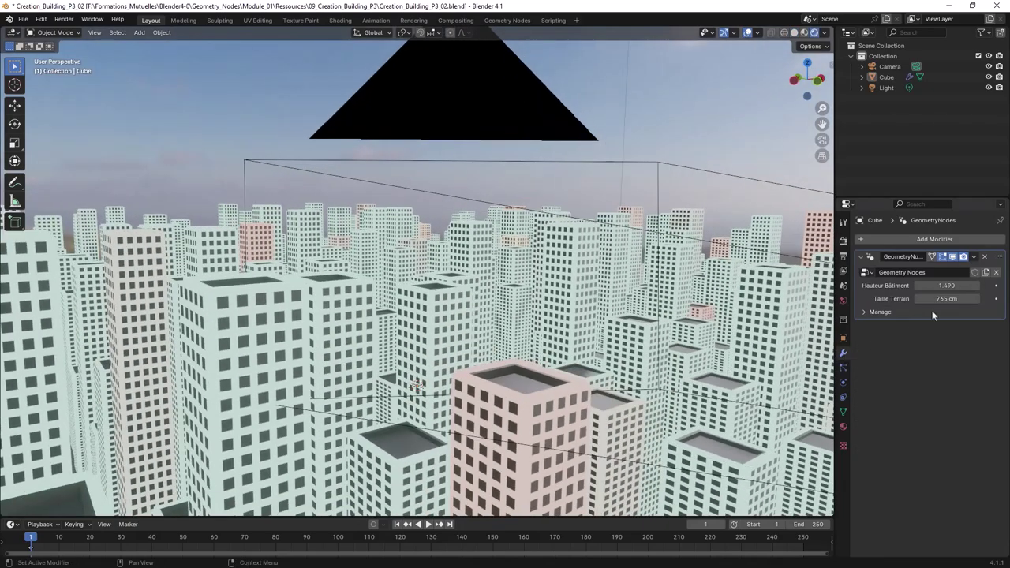
pyautogui.moveTo(946, 285)
pyautogui.mouseDown()
pyautogui.moveTo(907, 285)
pyautogui.moveTo(978, 285)
pyautogui.mouseUp()
pyautogui.scroll(-5, 552, 268)
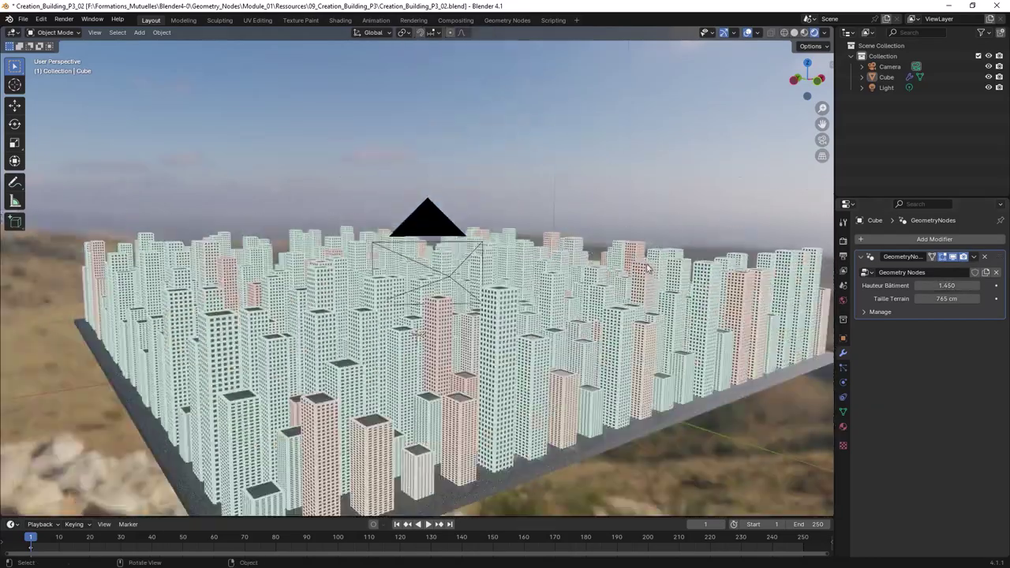
pyautogui.moveTo(552, 268); pyautogui.dragTo(587, 265, button='middle')
pyautogui.moveTo(947, 299)
pyautogui.mouseDown()
pyautogui.moveTo(836, 298)
pyautogui.moveTo(954, 298)
pyautogui.mouseUp()
pyautogui.moveTo(586, 310); pyautogui.dragTo(464, 160, button='middle')
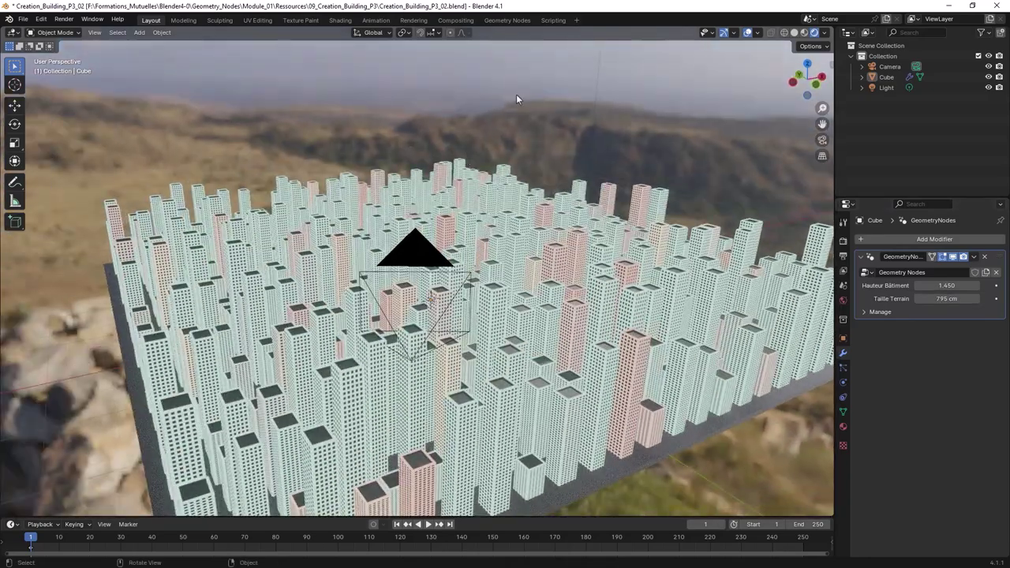
# Step: Return to the Geometry Nodes workspace with the node editor maximized and zoomed out
pyautogui.click(514, 20)
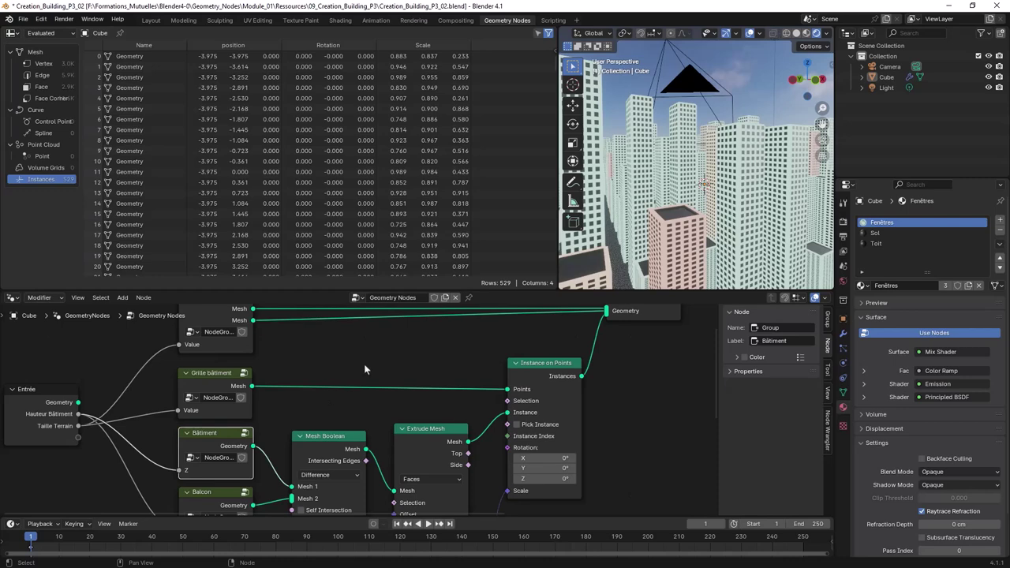
pyautogui.hotkey('ctrl', 'space')
pyautogui.scroll(-1, 364, 363)
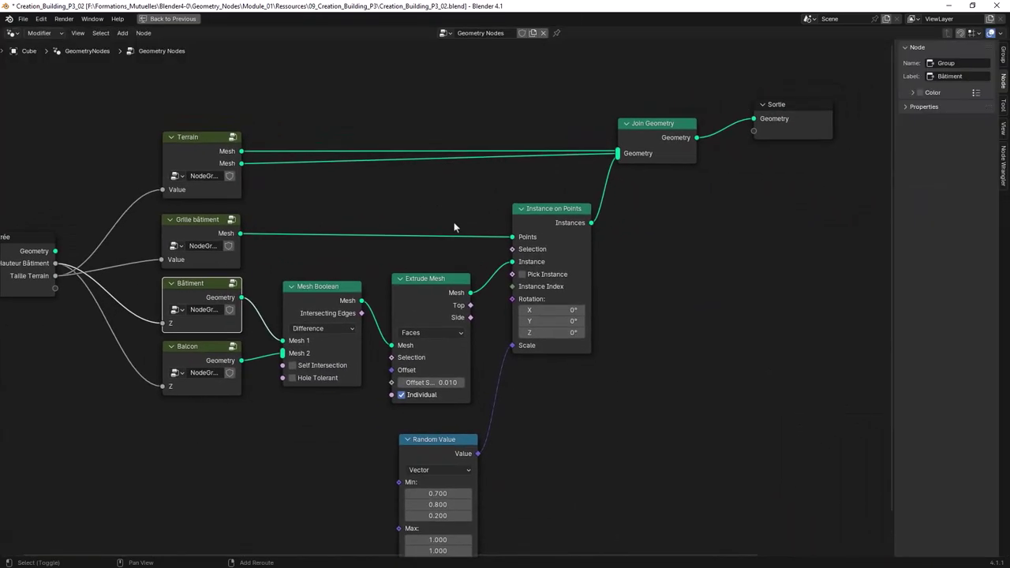
pyautogui.scroll(-1, 455, 225)
pyautogui.scroll(-1, 456, 225)
pyautogui.scroll(-1, 390, 239)
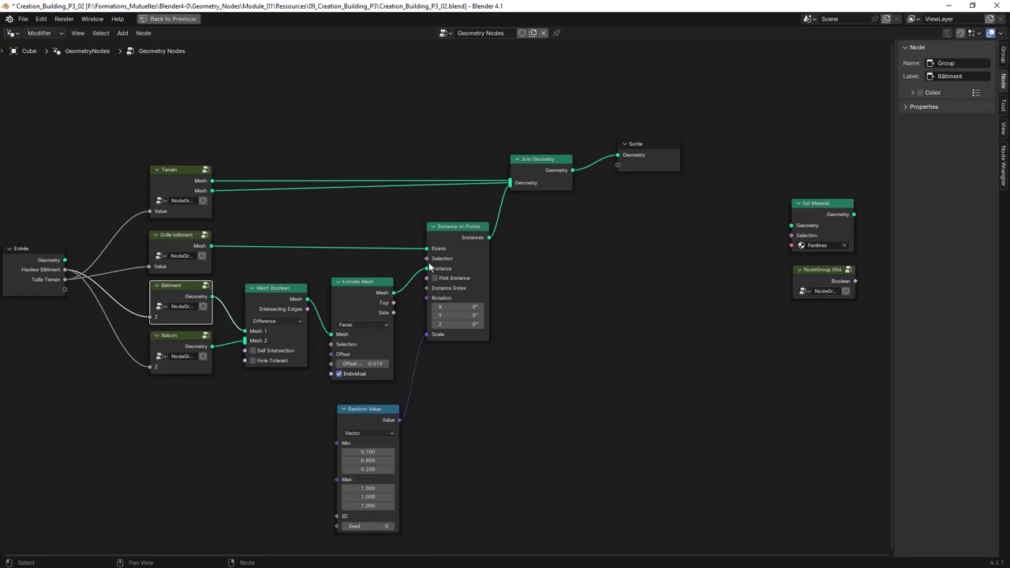
# Step: Look inside the Grille bâtiment and Terrain node groups, returning to the main tree each time
pyautogui.click(180, 237)
pyautogui.press('Tab')
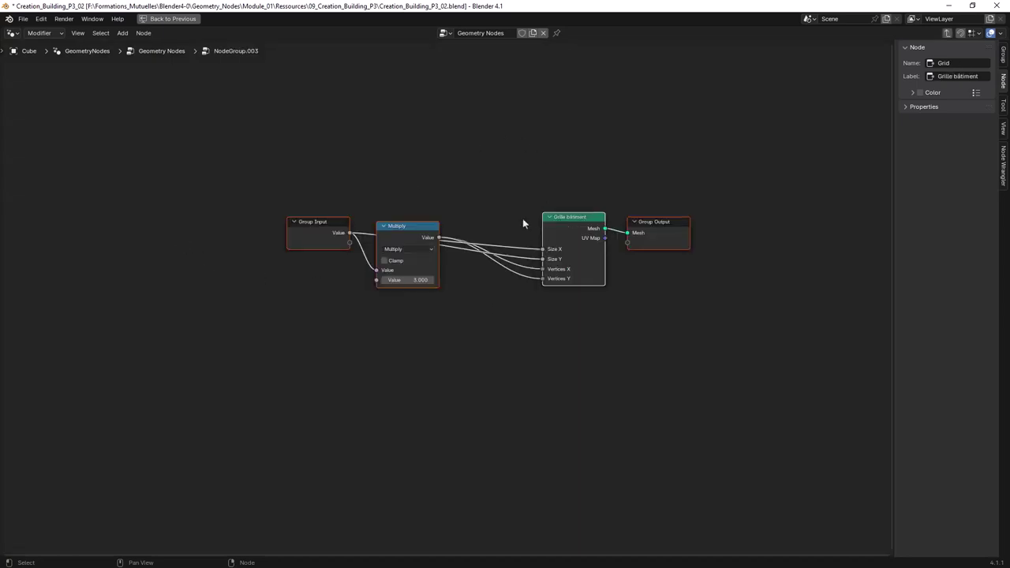
pyautogui.press('Tab')
pyautogui.click(187, 168)
pyautogui.press('Tab')
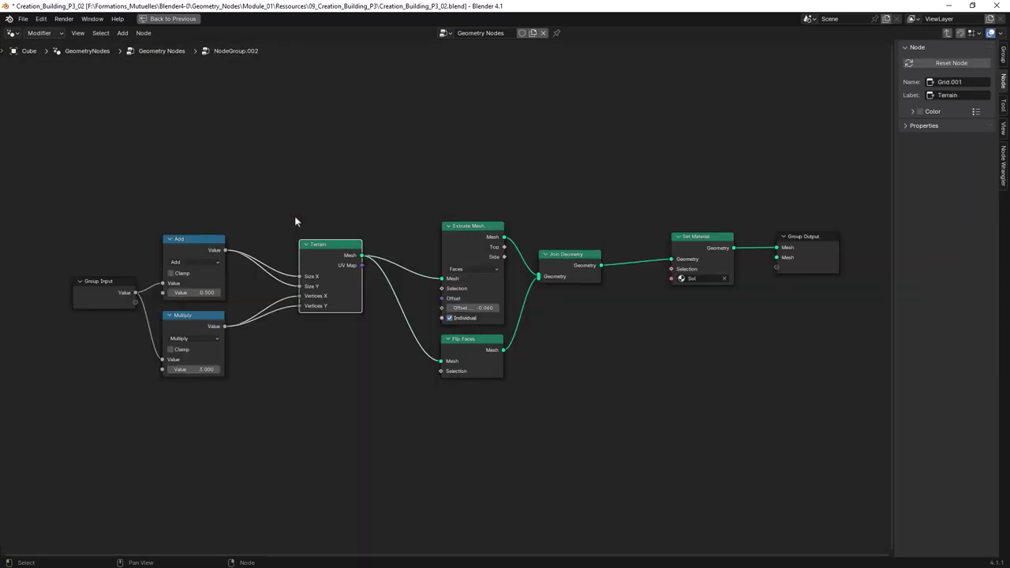
pyautogui.press('Tab')
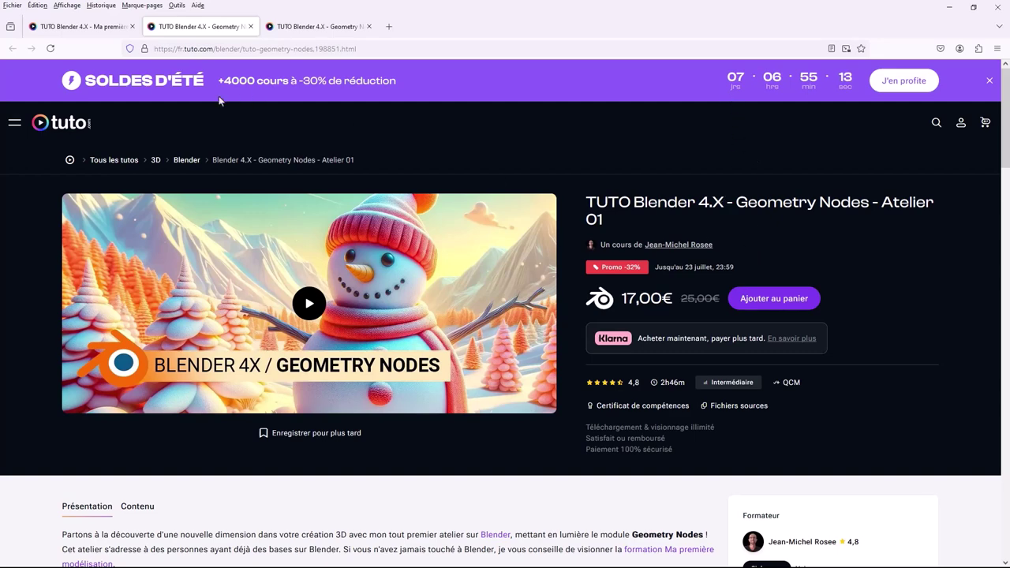
# Step: Show the Blender 4.X Geometry Nodes Atelier 02 course page in the third browser tab
pyautogui.click(300, 27)
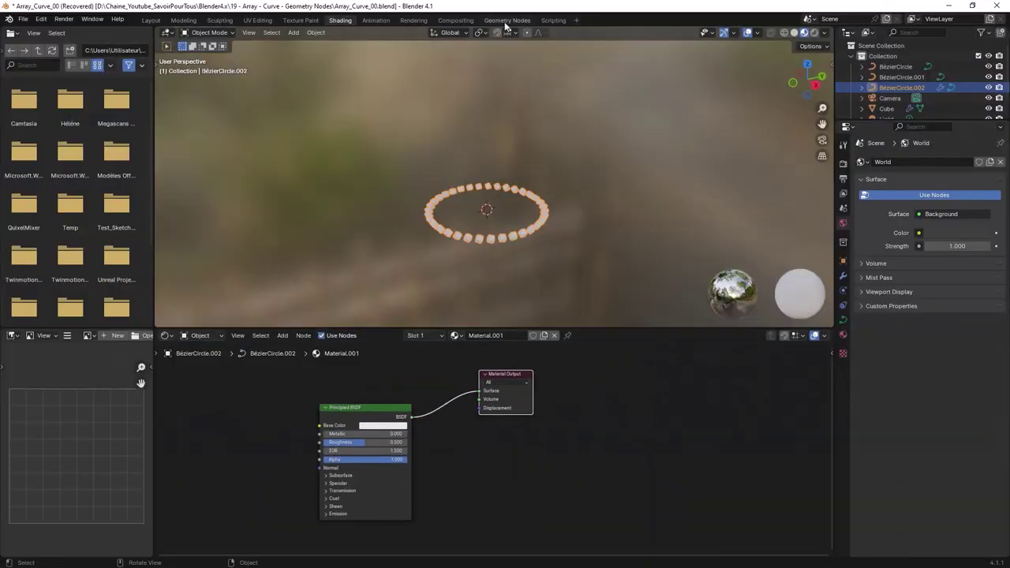
# Step: Bring up the Add node menu in the Geometry Nodes workspace to browse Curve > Topology
pyautogui.click(507, 20)
pyautogui.hotkey('shift', 'a')
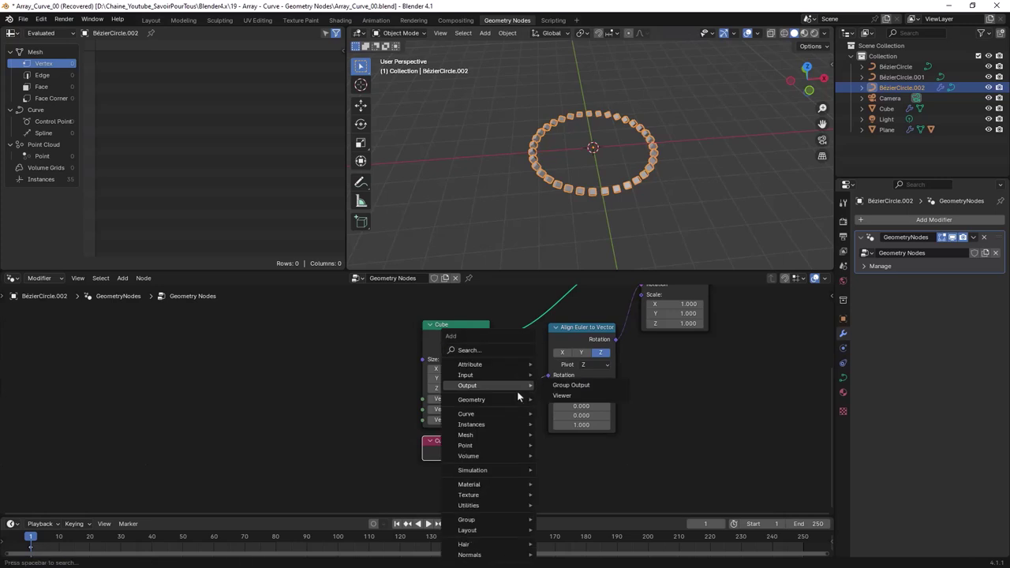
pyautogui.moveTo(466, 414)
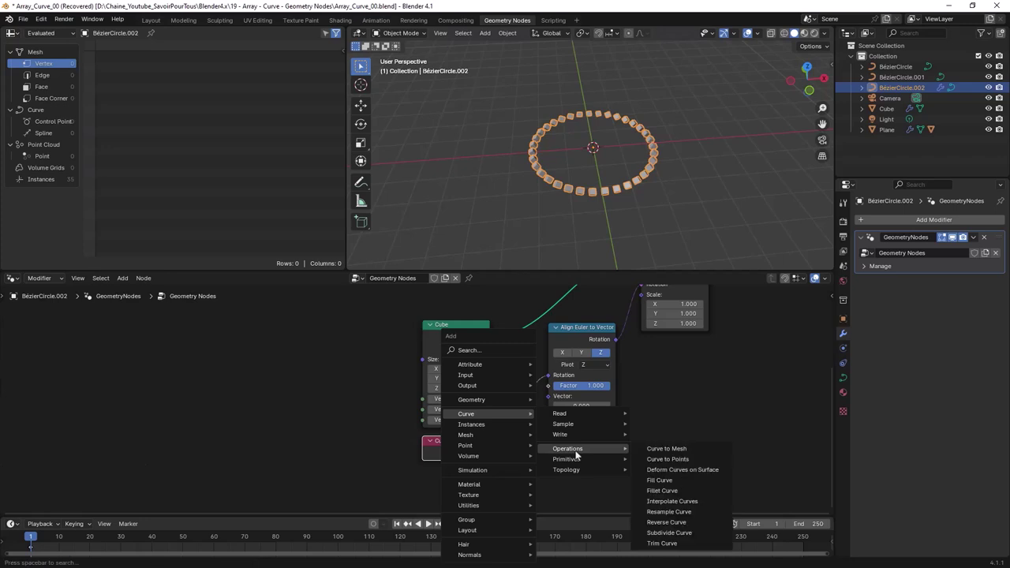
pyautogui.moveTo(566, 470)
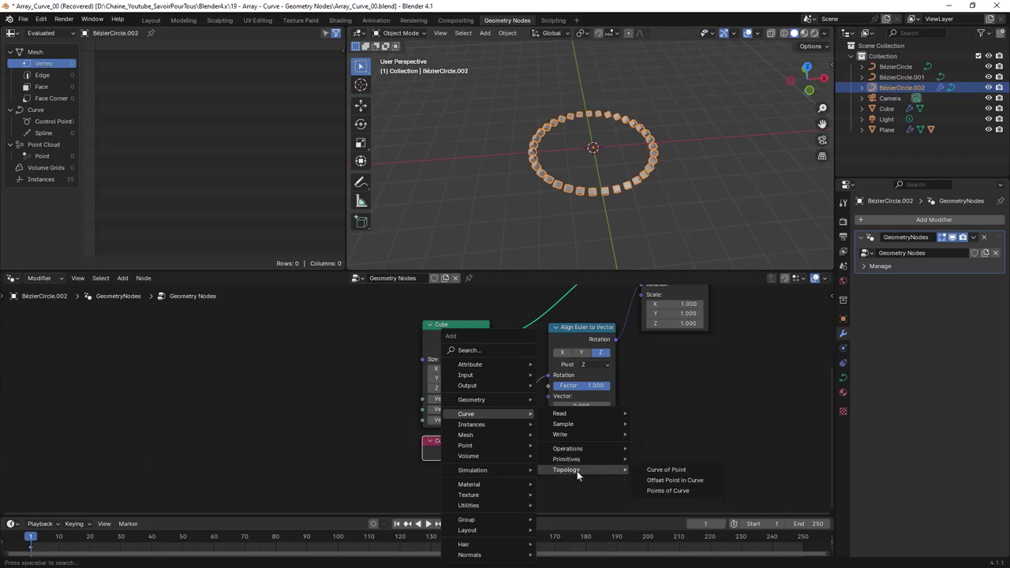
# Step: Dismiss the Add menu and frame BézierCircle.002's full node tree in the editor
pyautogui.press('Escape')
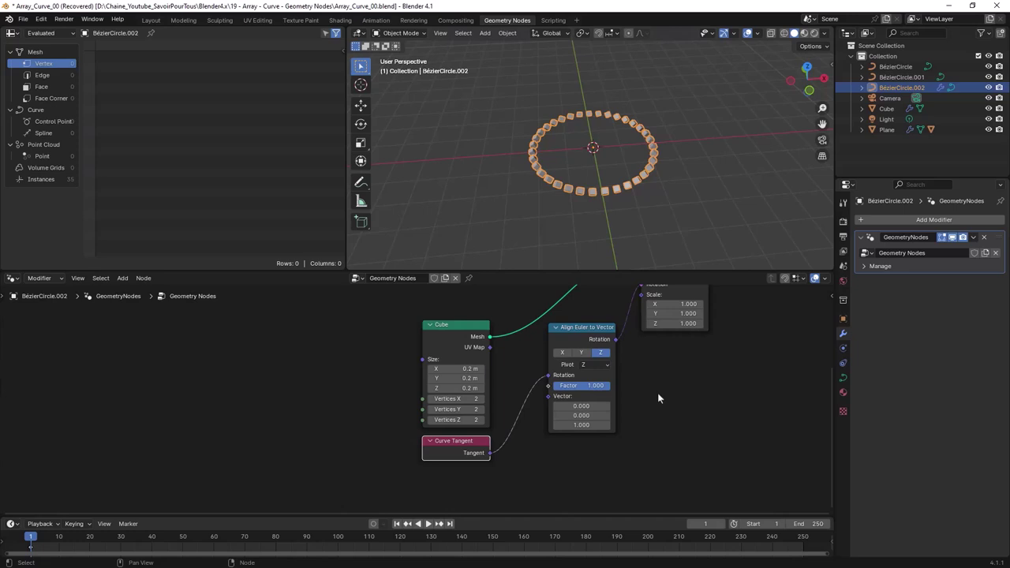
pyautogui.scroll(-1, 631, 406)
pyautogui.moveTo(624, 410)
pyautogui.mouseDown(button='middle')
pyautogui.moveTo(637, 369)
pyautogui.moveTo(547, 418)
pyautogui.mouseUp(button='middle')
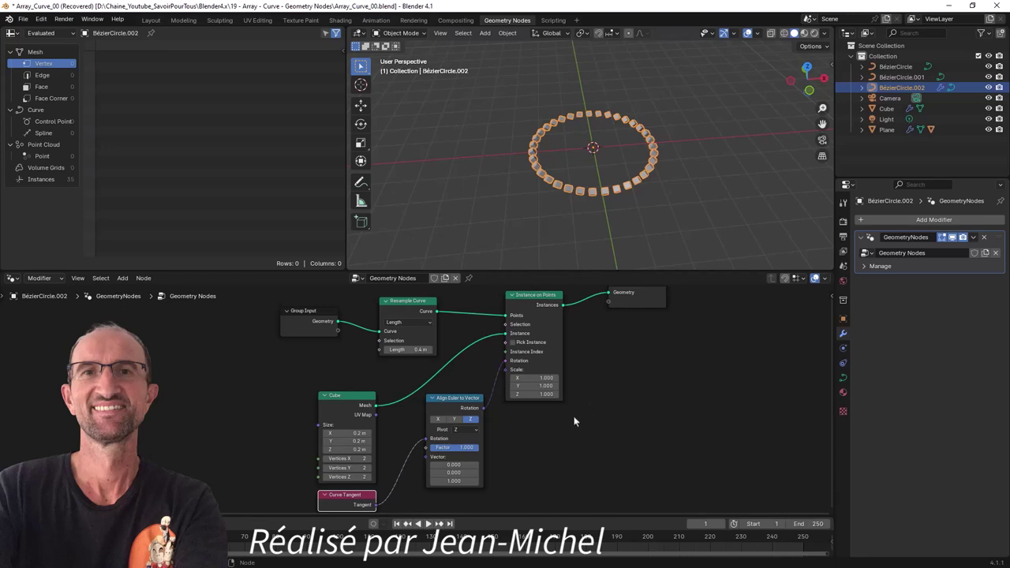
pyautogui.scroll(-1, 558, 377)
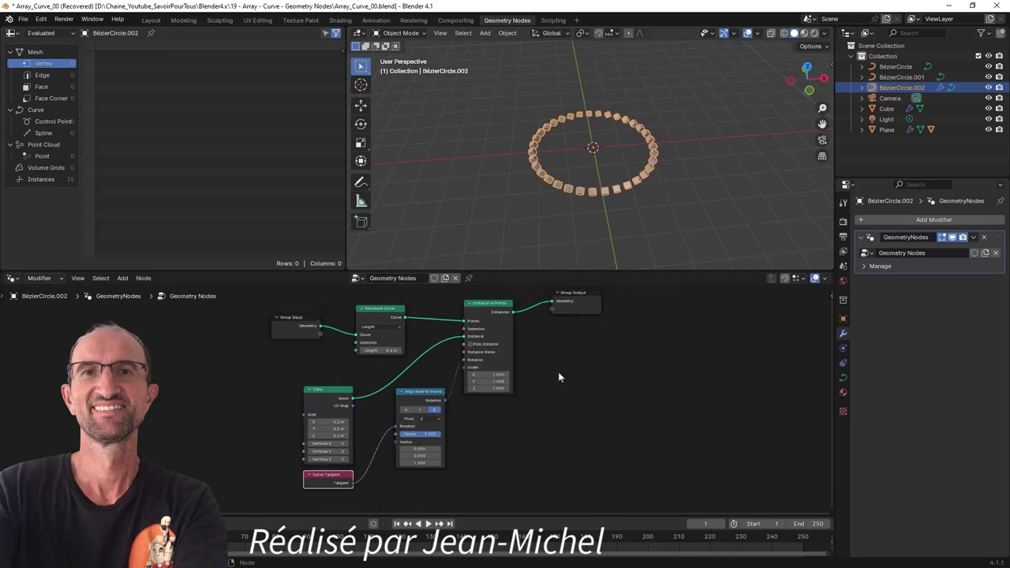